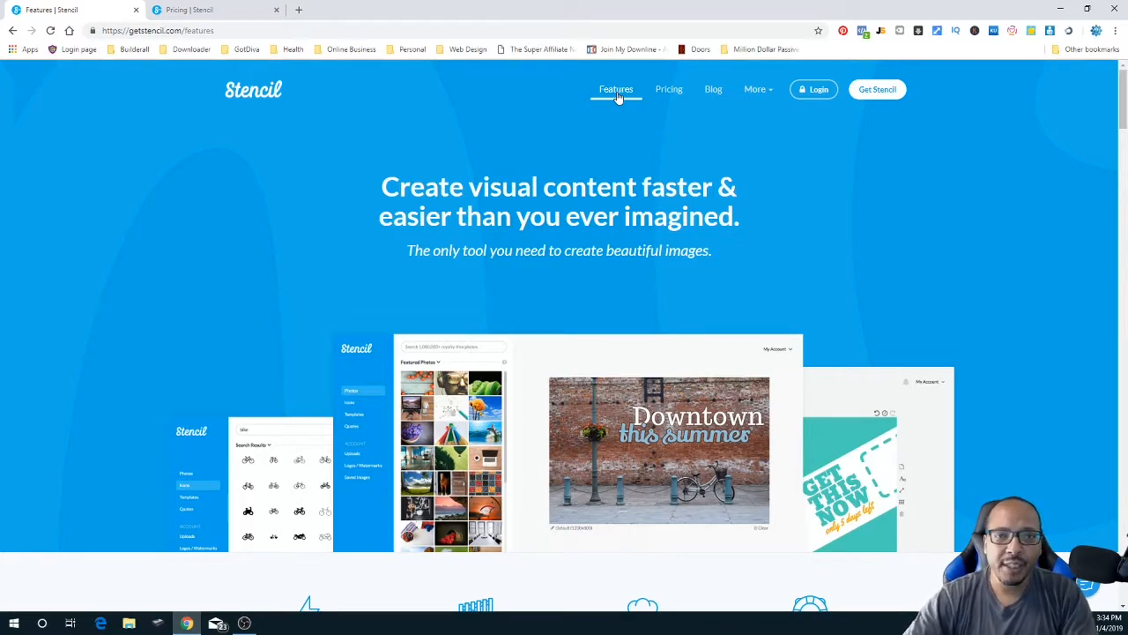
- Scroll the Features page to the section offering over 2,100,000 royalty-free stock photos
scroll(535, 366, "down", 3)
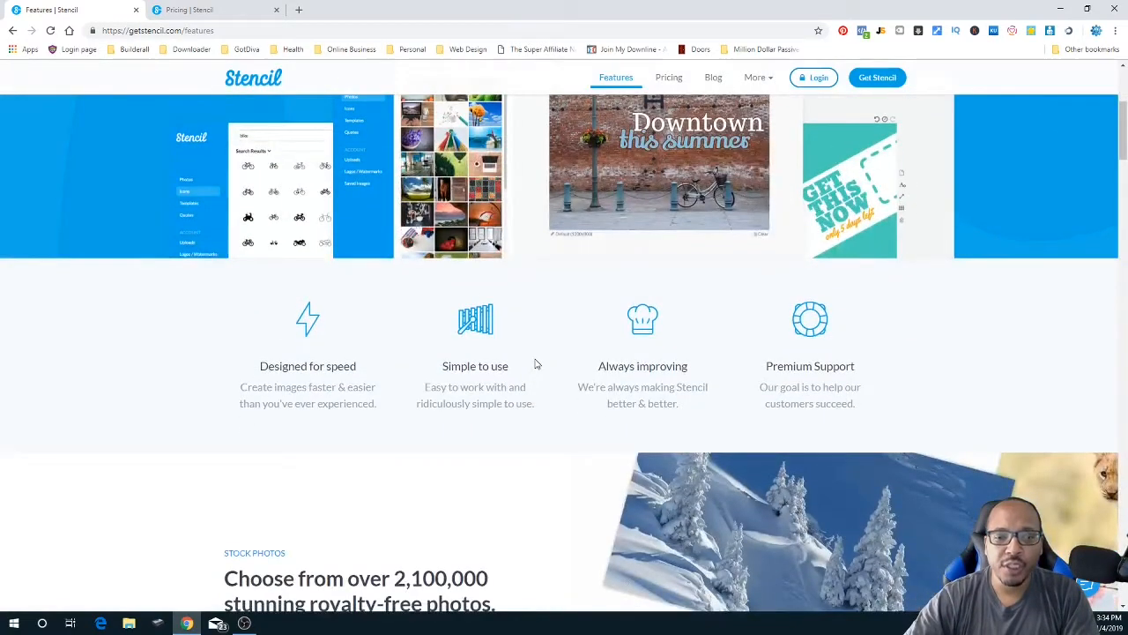
scroll(536, 361, "down", 2)
scroll(536, 361, "down", 2)
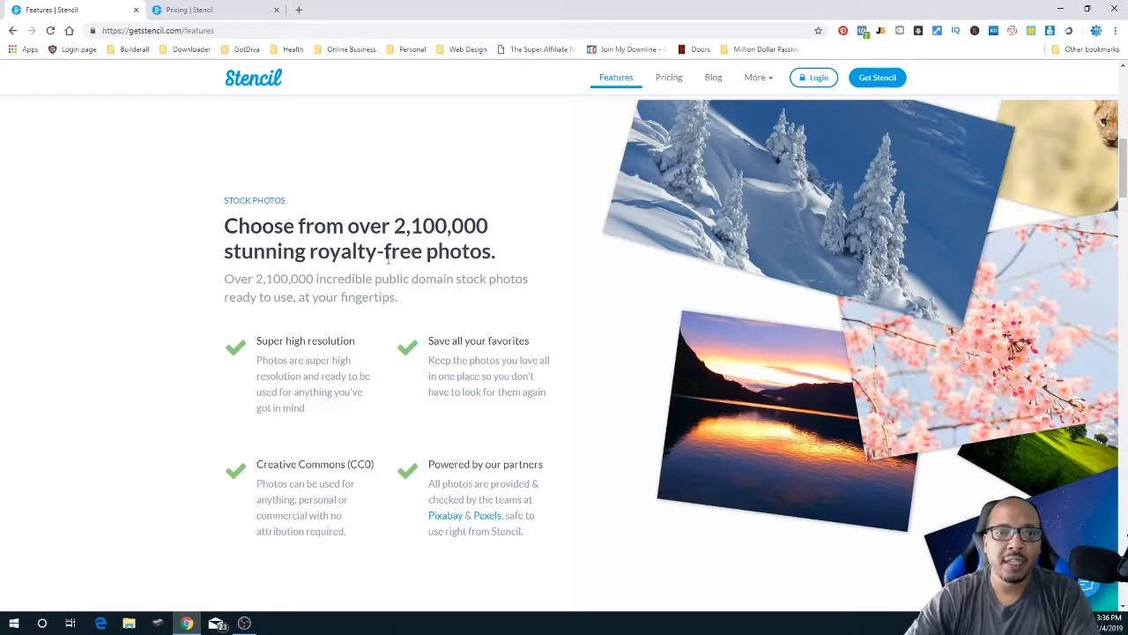
- Scroll to the Instant Resizing section with 41+ presets and custom image sizes
scroll(387, 257, "down", 7)
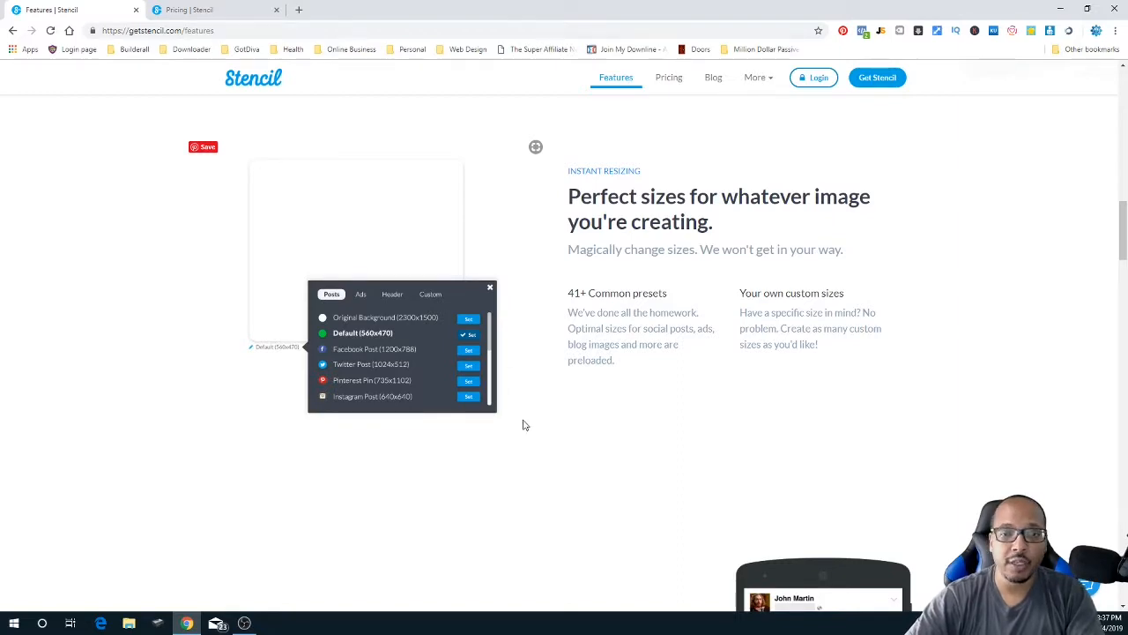
- Scroll past Live Previews to the Buffer scheduling automation section
scroll(524, 428, "down", 5)
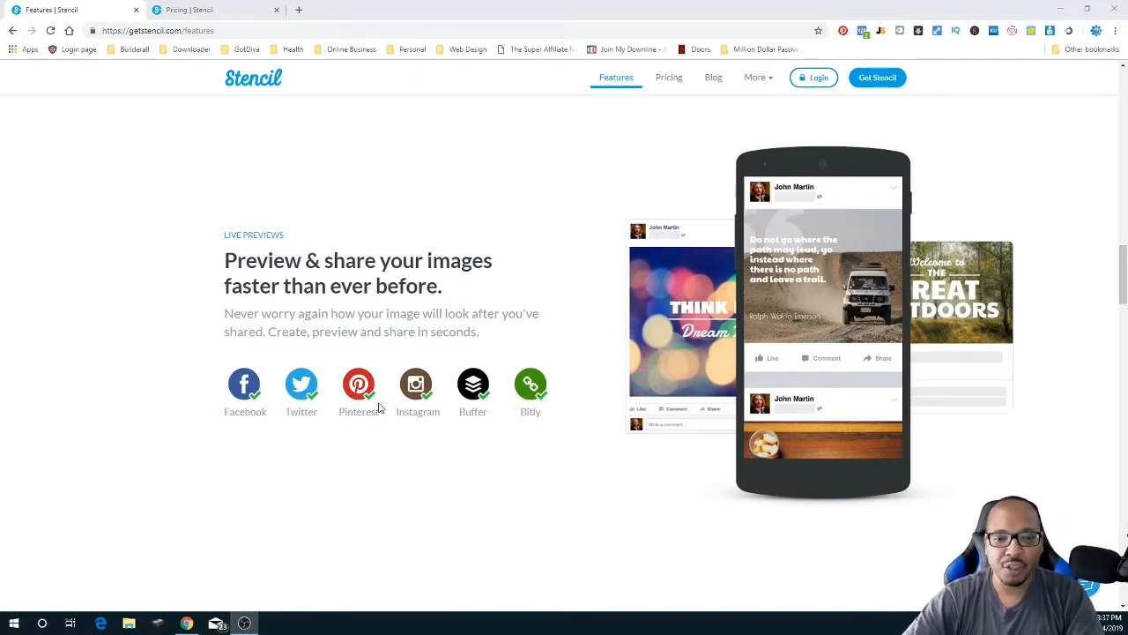
scroll(379, 408, "down", 5)
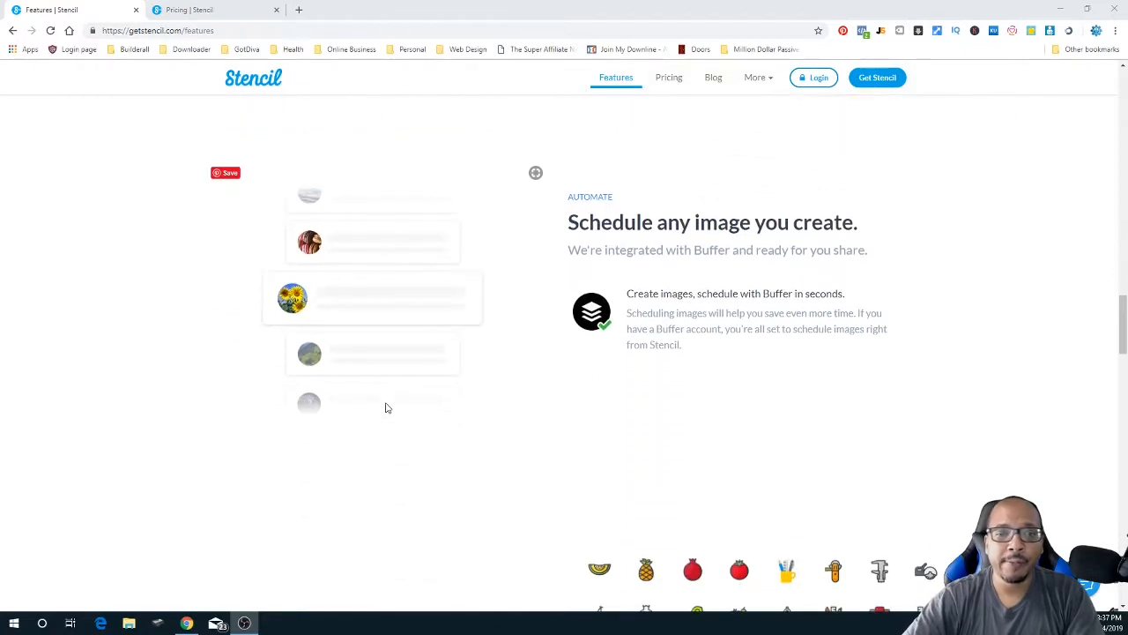
scroll(387, 407, "down", 1)
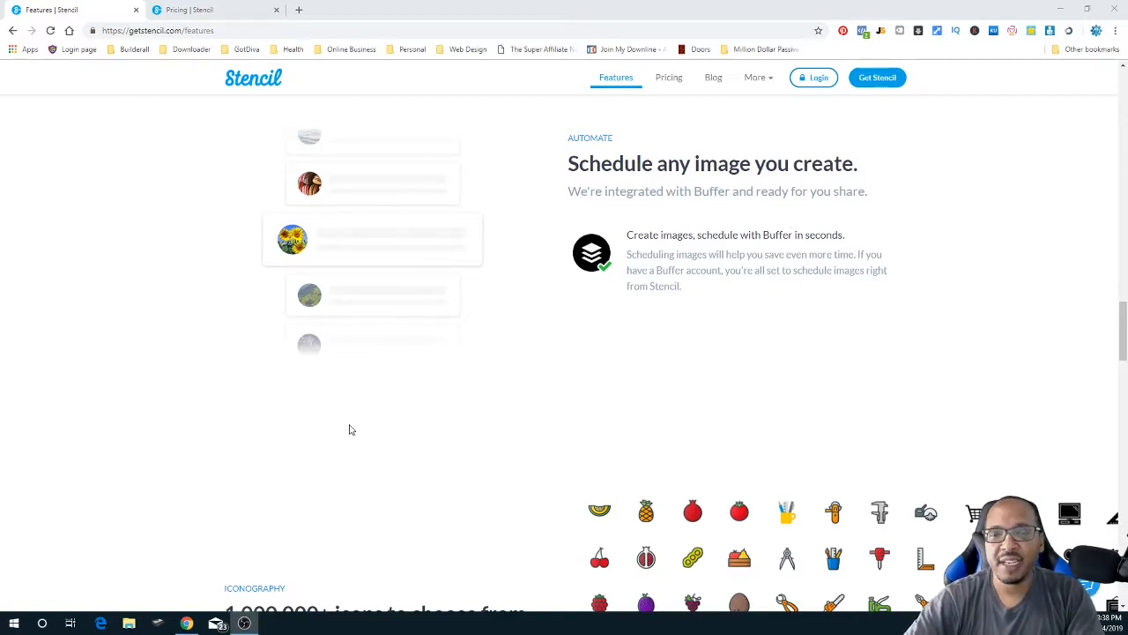
- Scroll down through the Iconography section of over 1,000,000 royalty-free icons
scroll(350, 430, "down", 4)
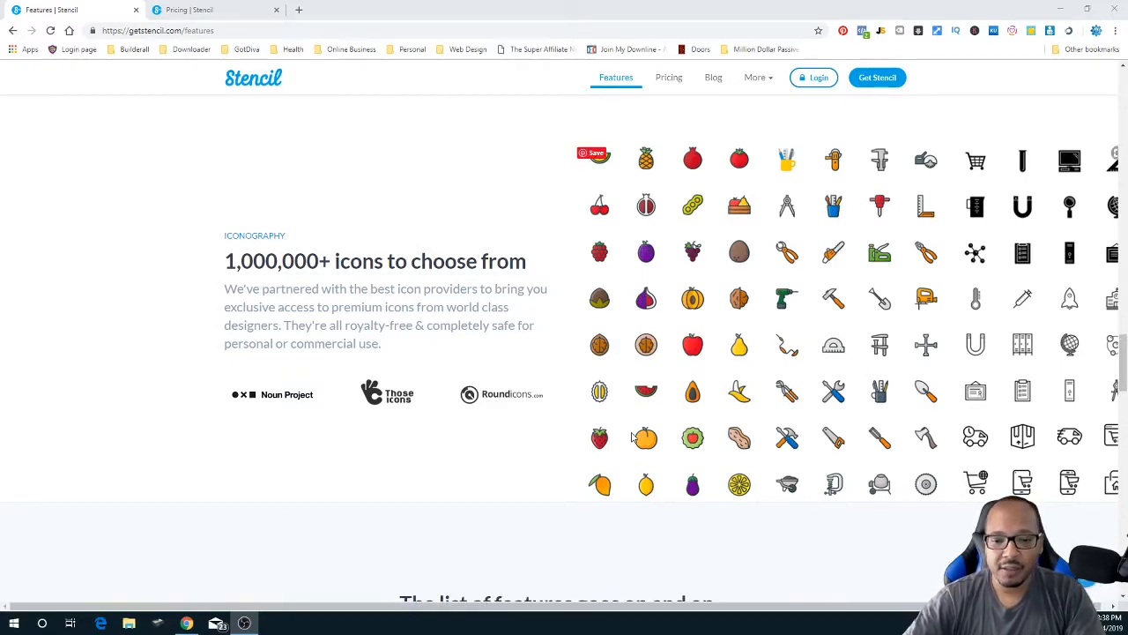
scroll(634, 438, "down", 5)
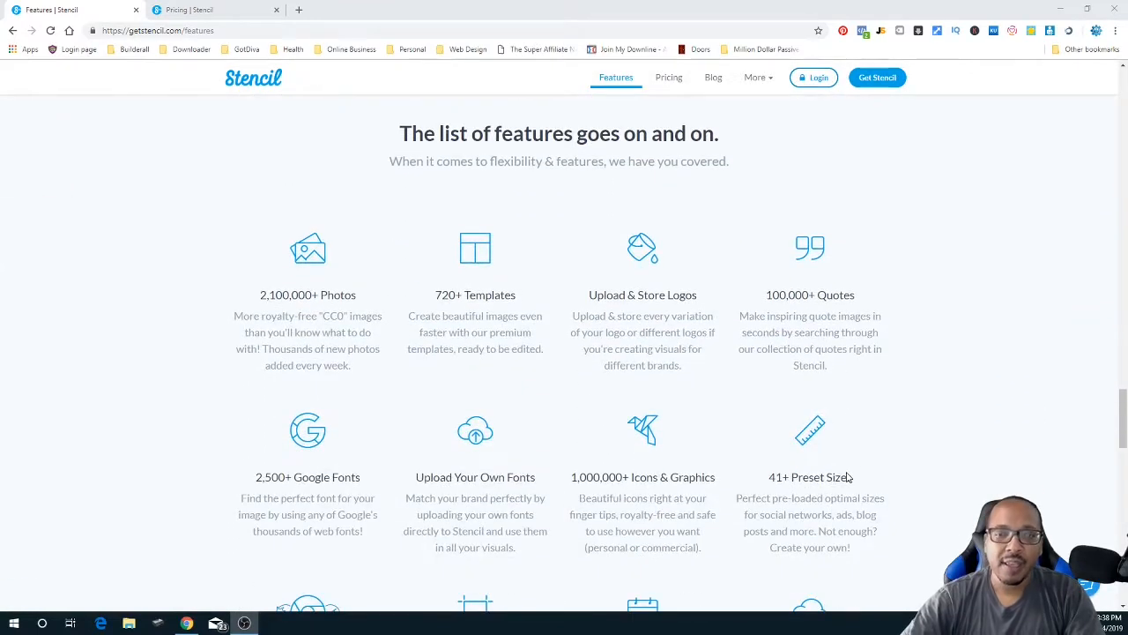
- Scroll to the 'The list of features goes on and on' summary
scroll(847, 477, "down", 1)
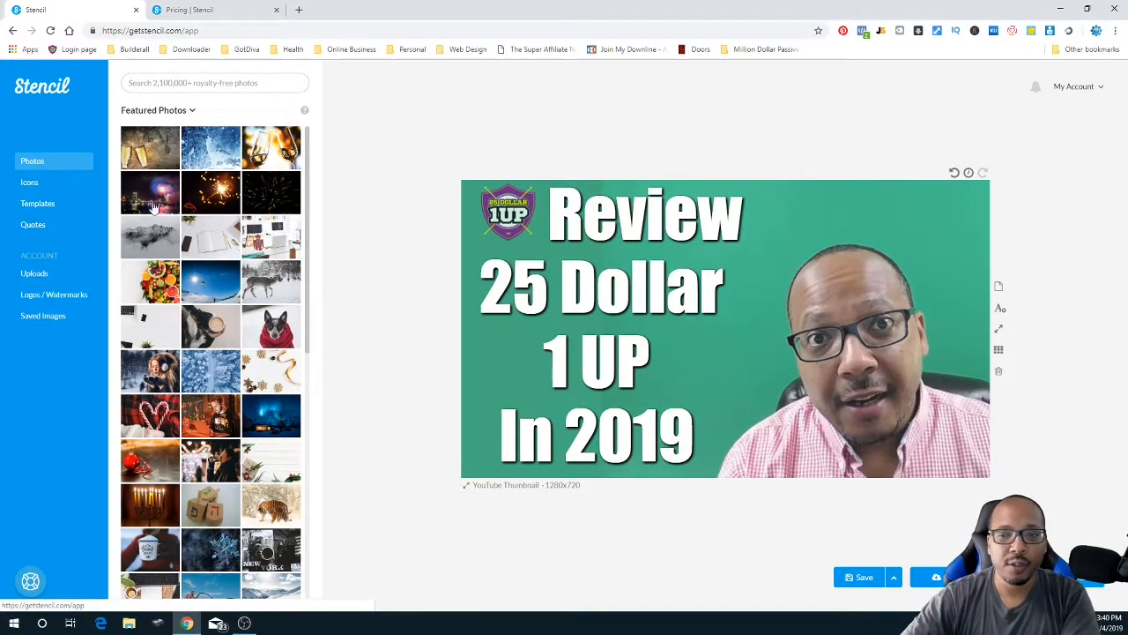
- Clear all images and text from the Review 25 Dollar 1 UP thumbnail, keeping logos
left_click(999, 371)
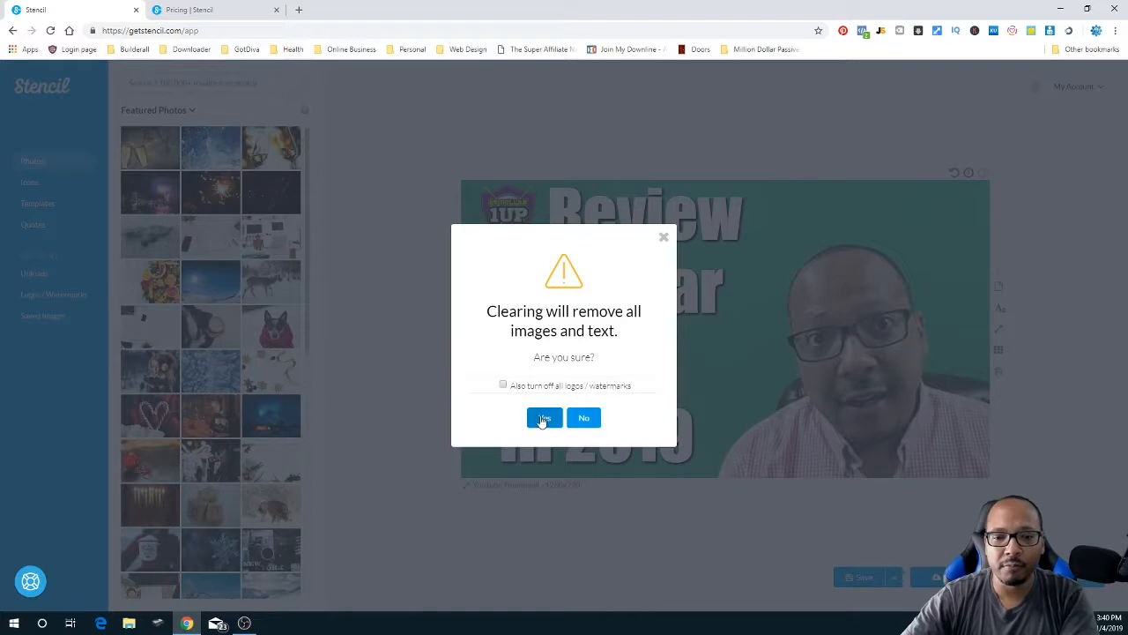
left_click(544, 417)
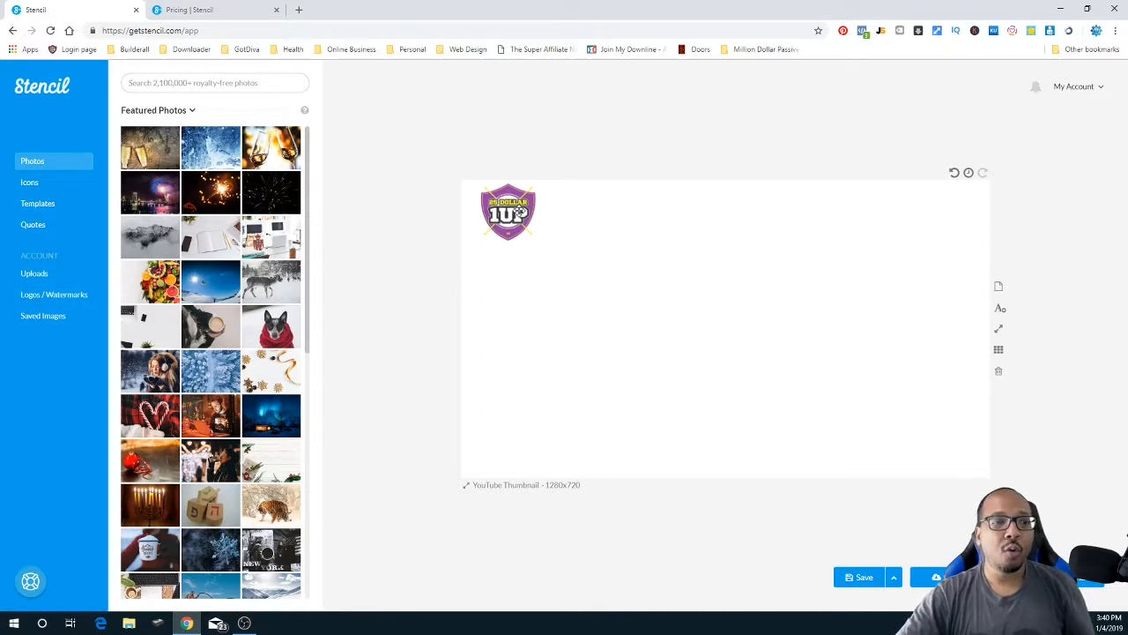
- Turn on the second, text-based logo as a watermark and place it at bottom centre
left_click(50, 295)
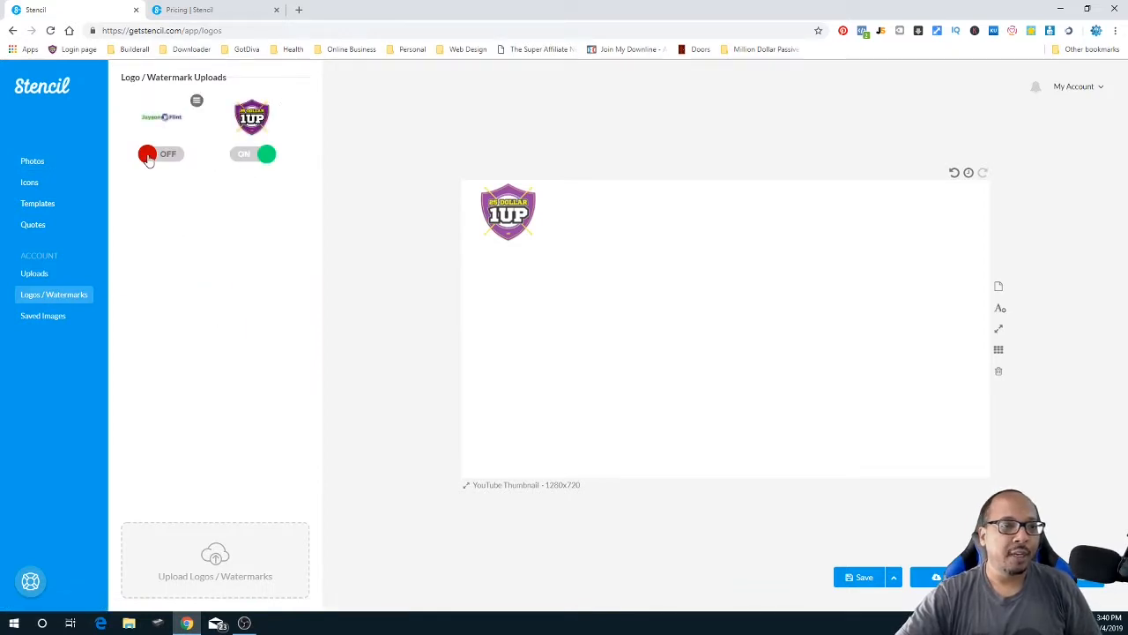
left_click(168, 154)
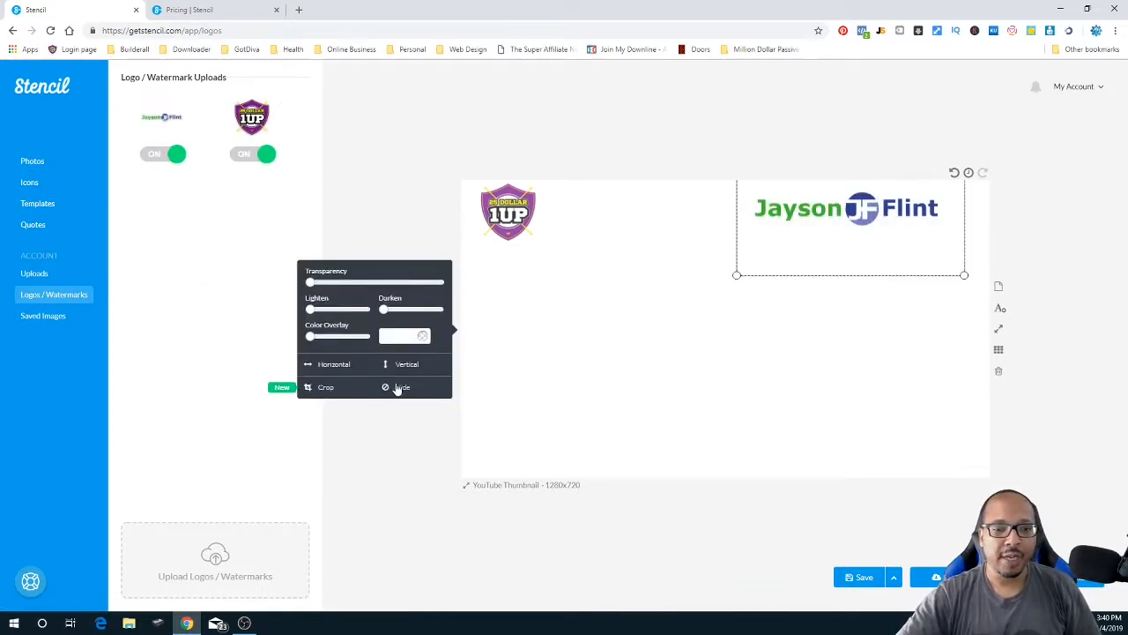
left_click(707, 224)
left_click_drag(855, 221, 722, 469)
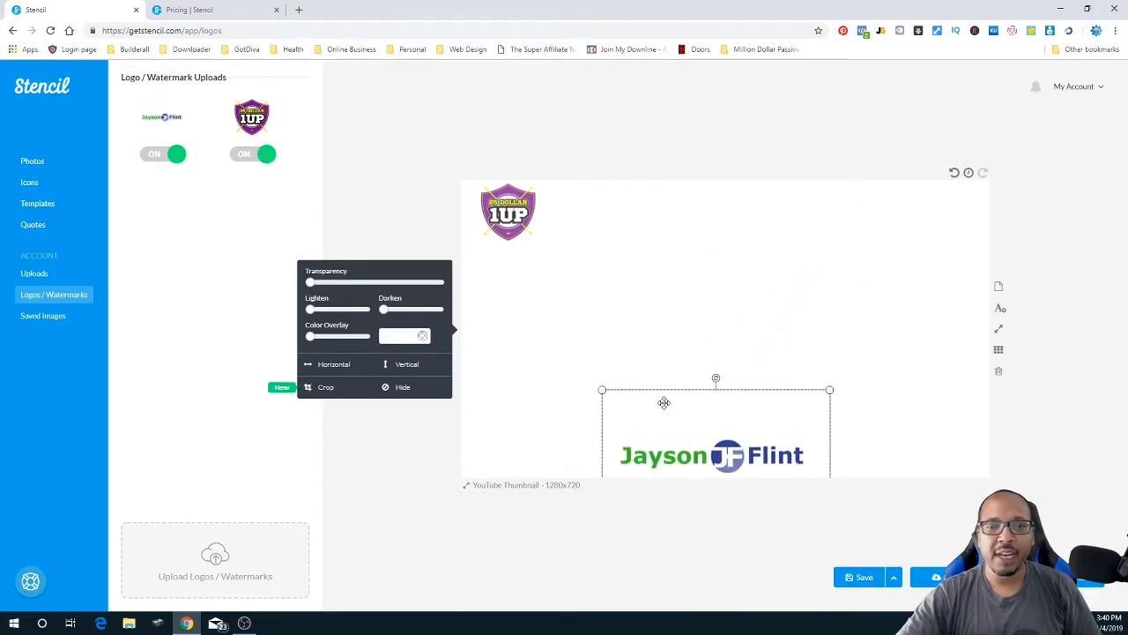
- Clear the canvas again, keeping the logos, and return to the Photos panel
left_click(998, 373)
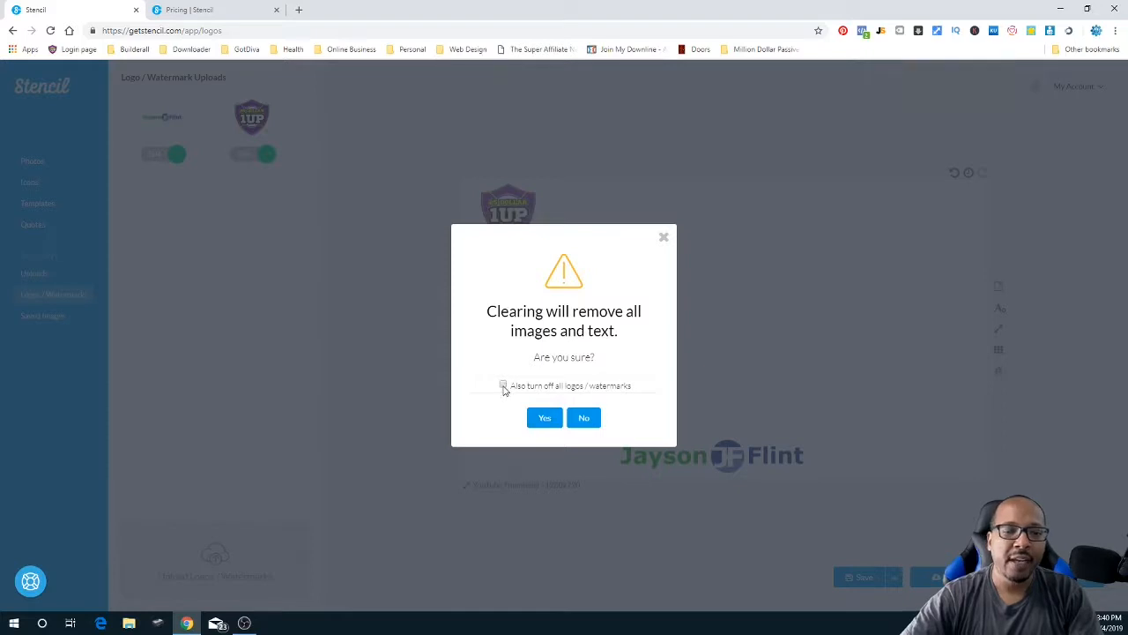
left_click(544, 418)
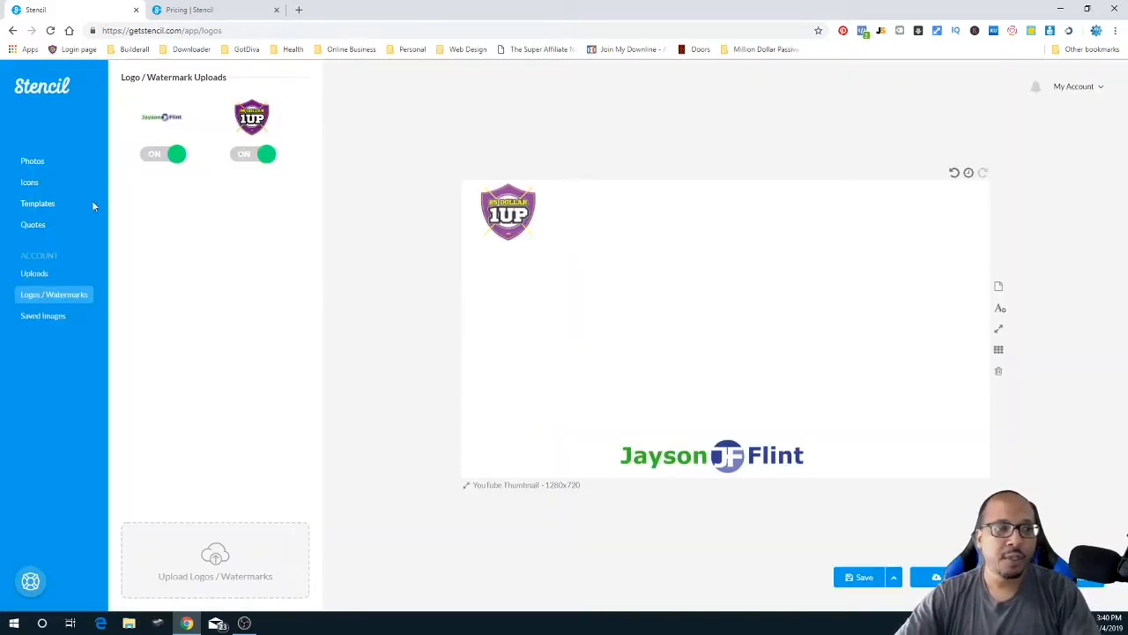
left_click(35, 160)
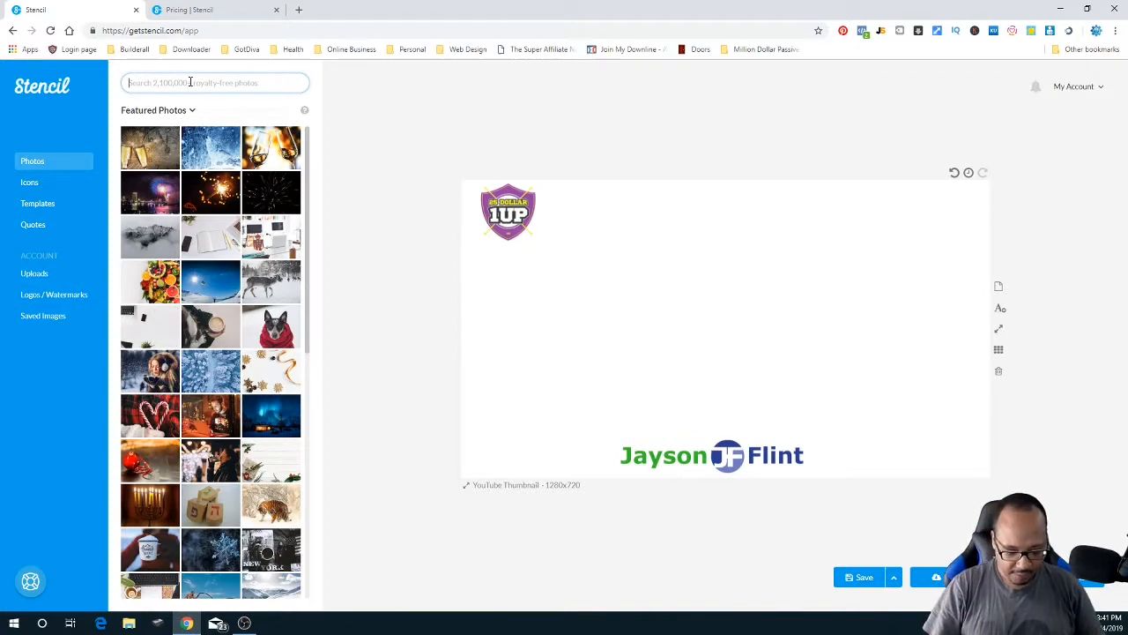
- Search the stock photos for 'business' and scroll through the results
type("busine")
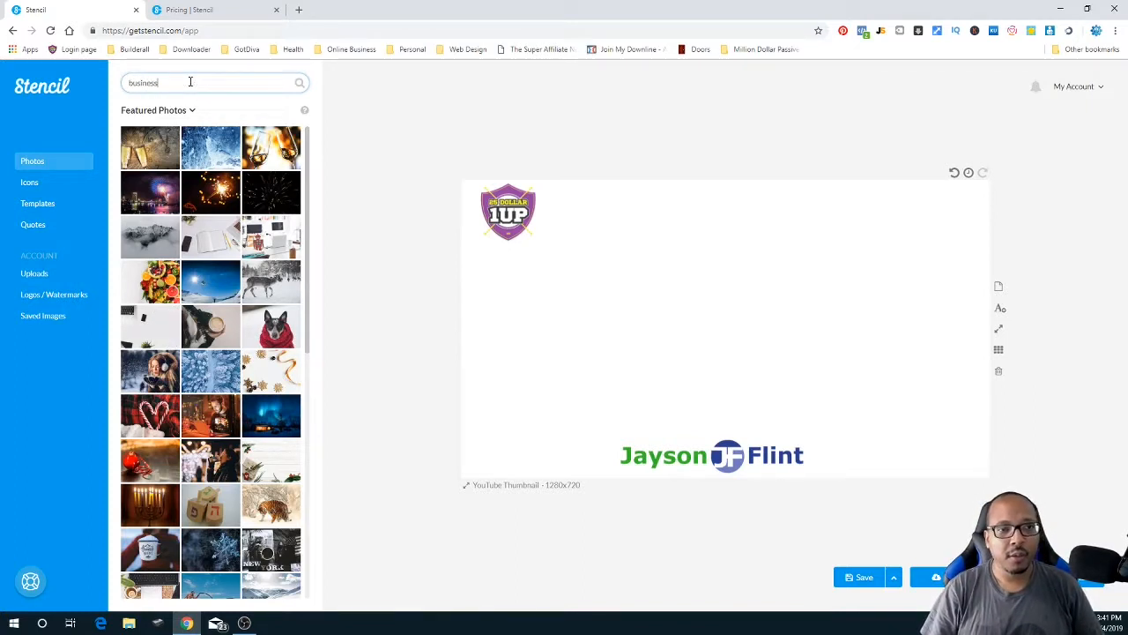
type("ss")
key("Return")
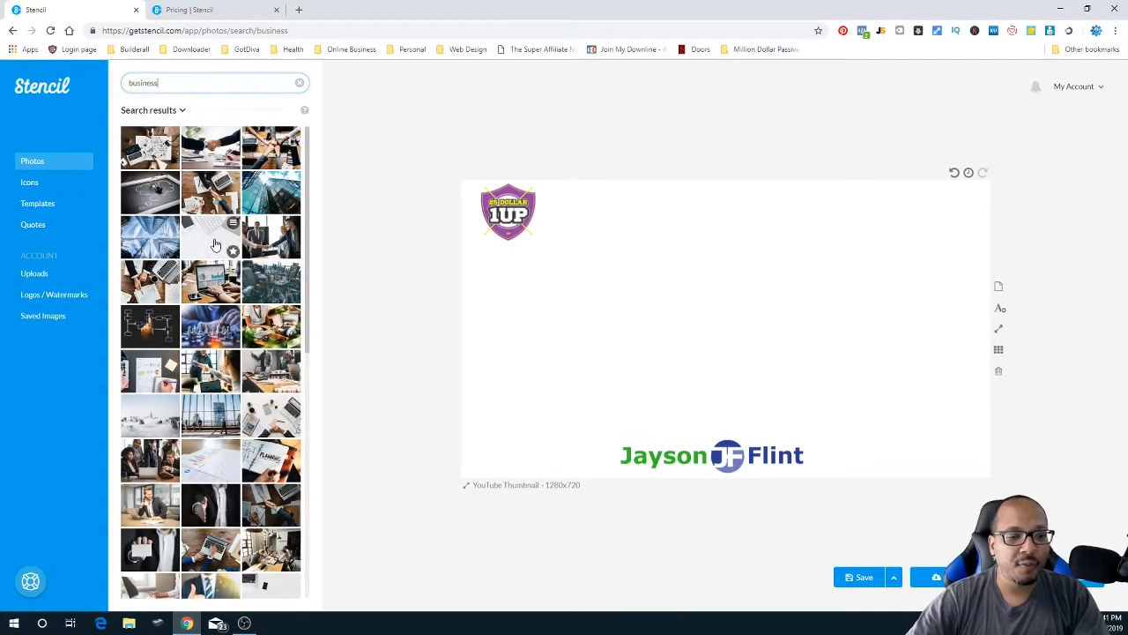
scroll(208, 474, "down", 5)
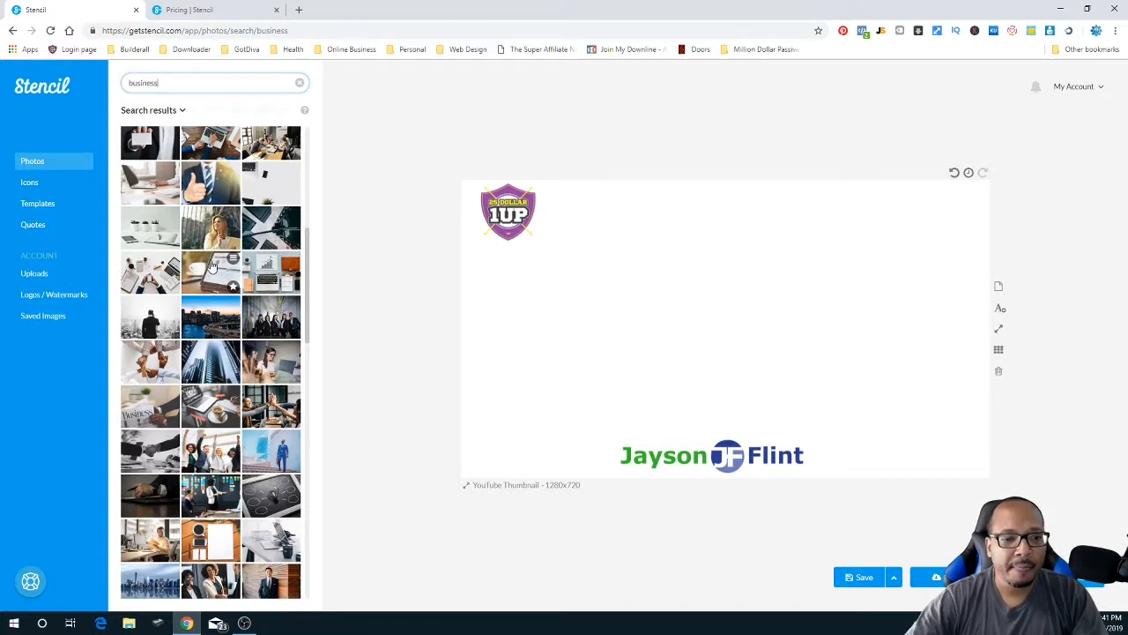
scroll(210, 266, "down", 15)
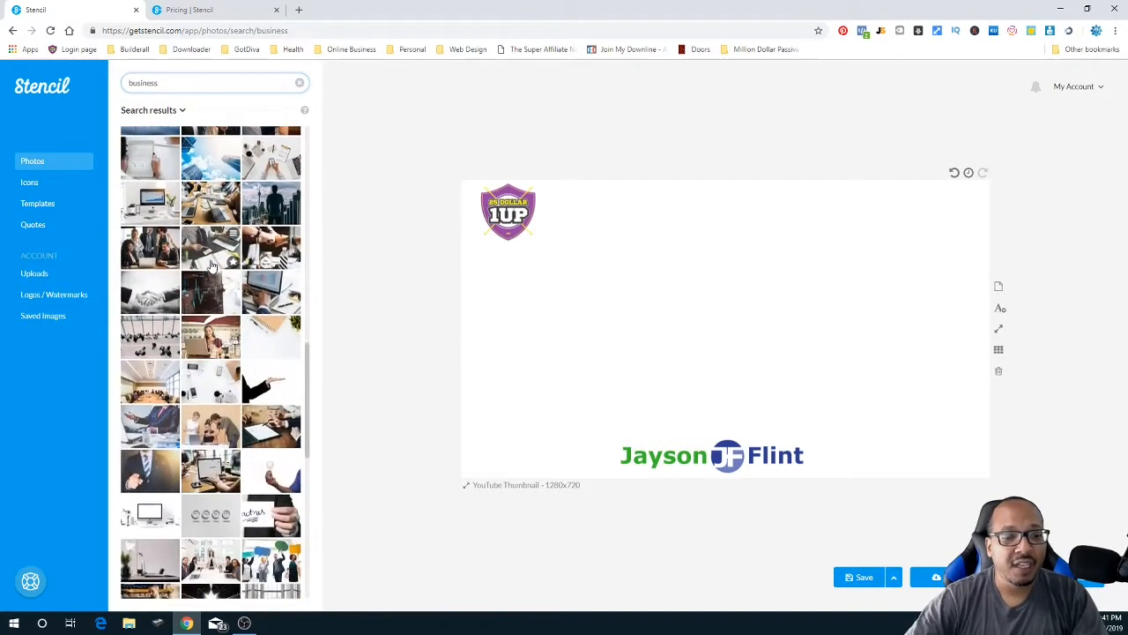
scroll(210, 266, "down", 5)
scroll(210, 266, "down", 3)
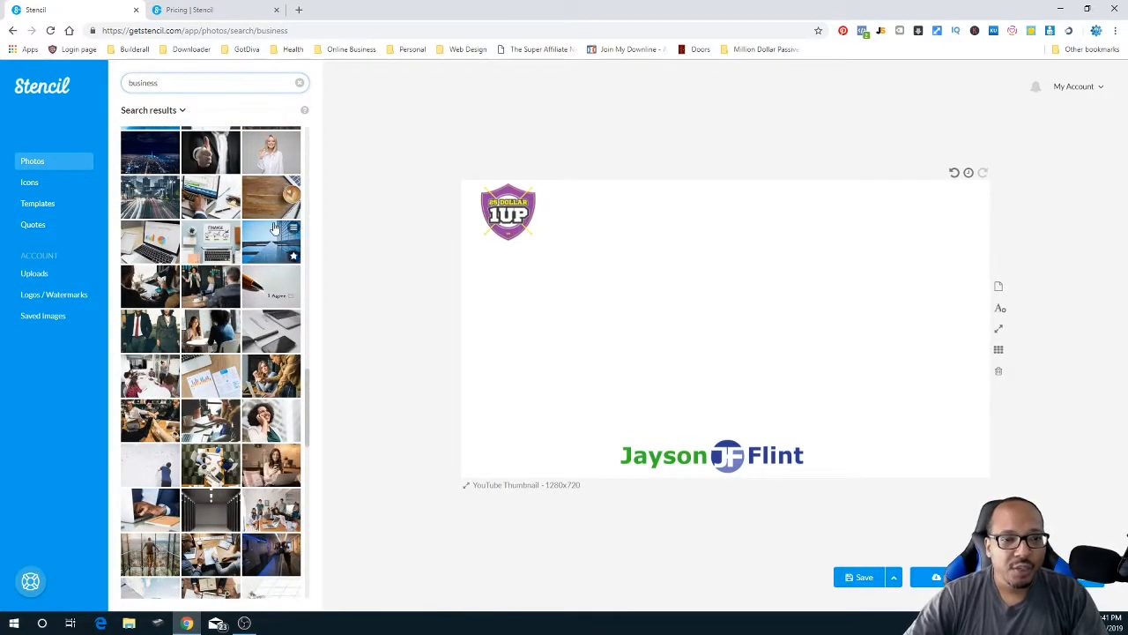
- Set the upward blue glass skyscraper photo as background and hide the bottom name watermark
left_click(270, 152)
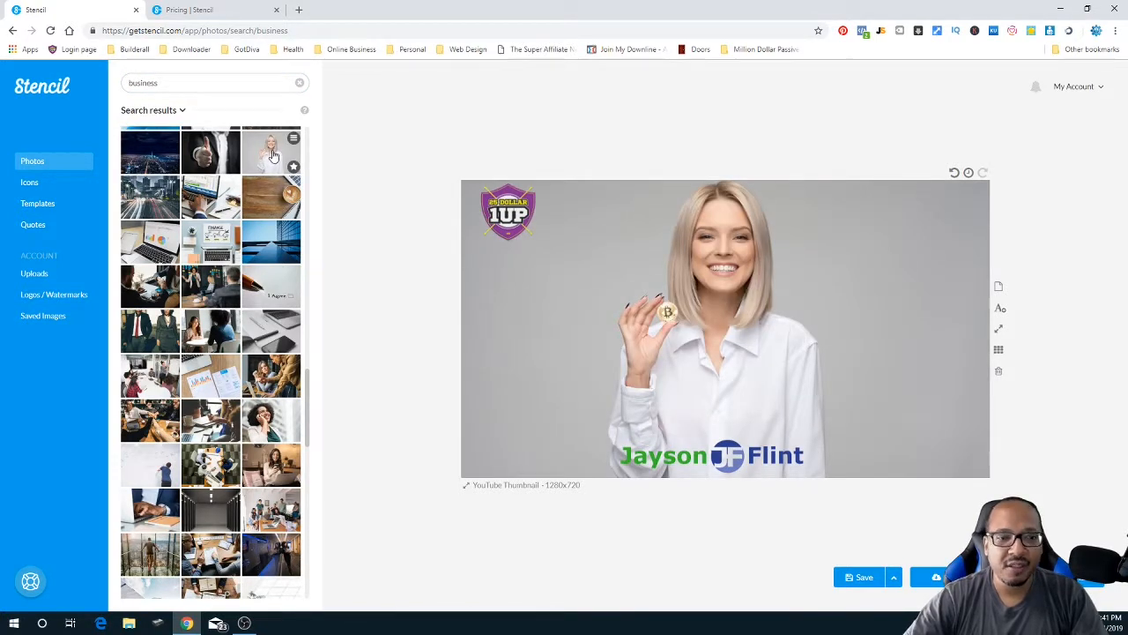
left_click(262, 243)
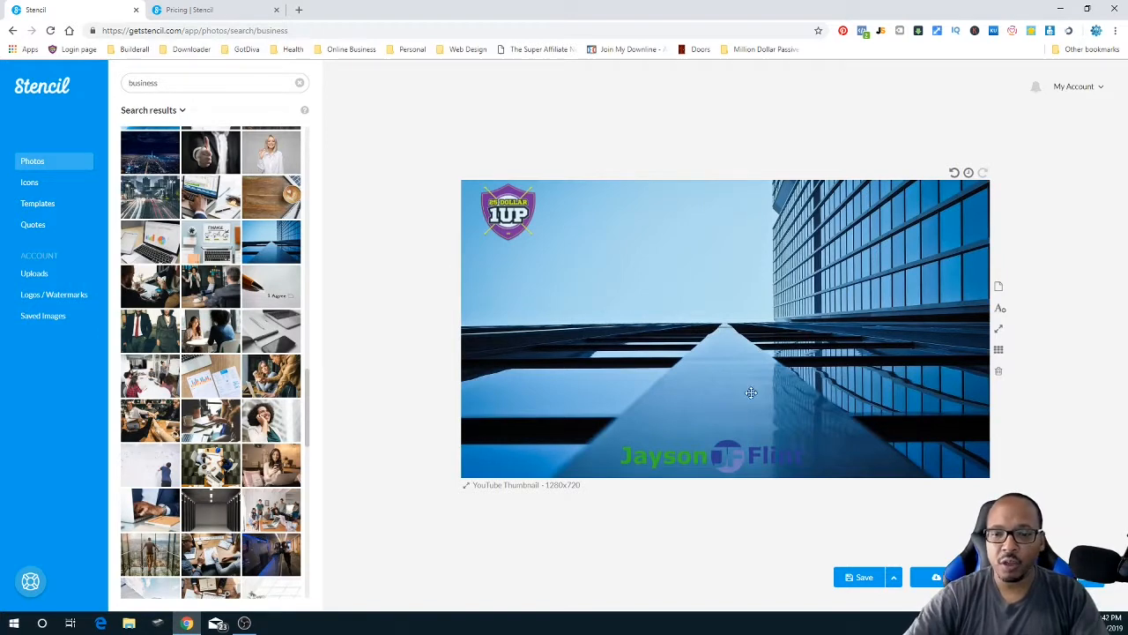
left_click(738, 453)
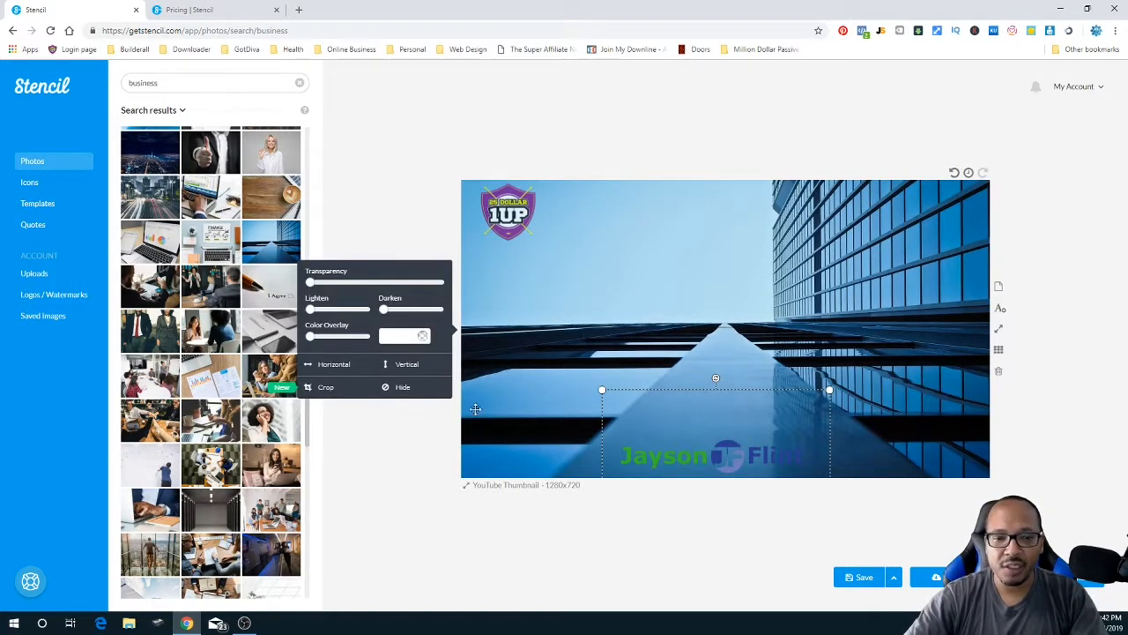
left_click(401, 388)
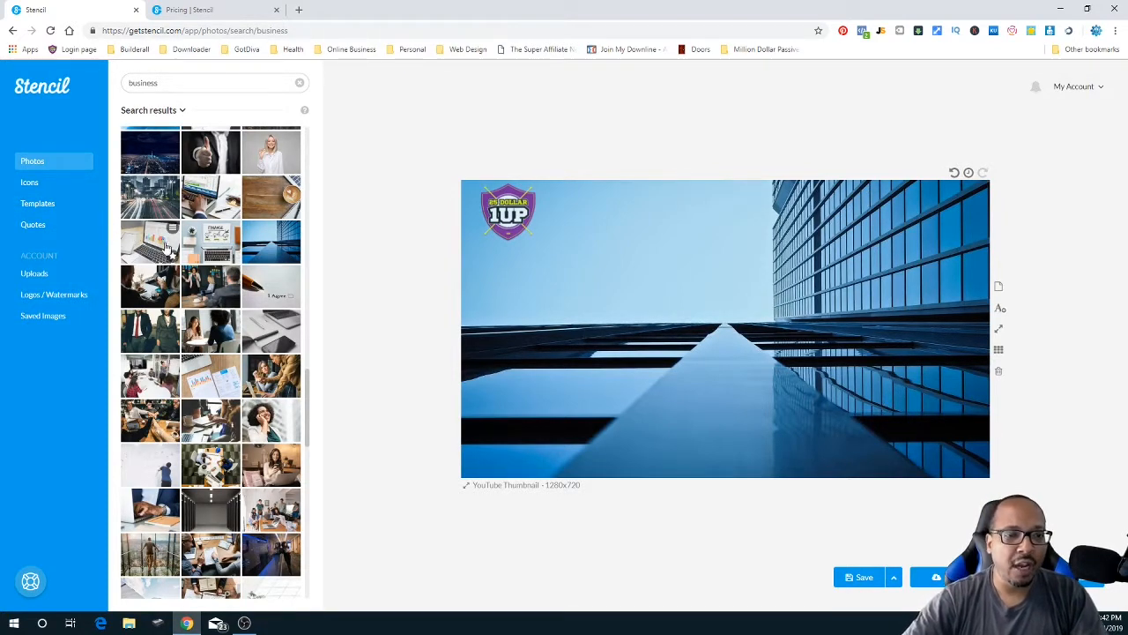
- Search the Quotes library for 'hard work'
left_click(40, 227)
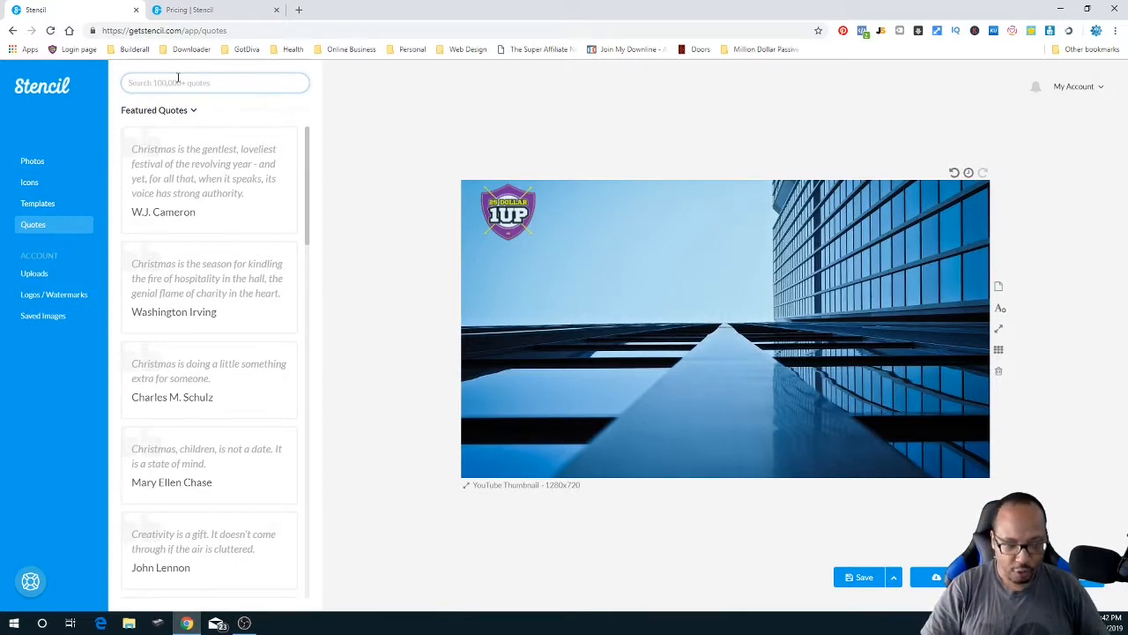
type("hard wor")
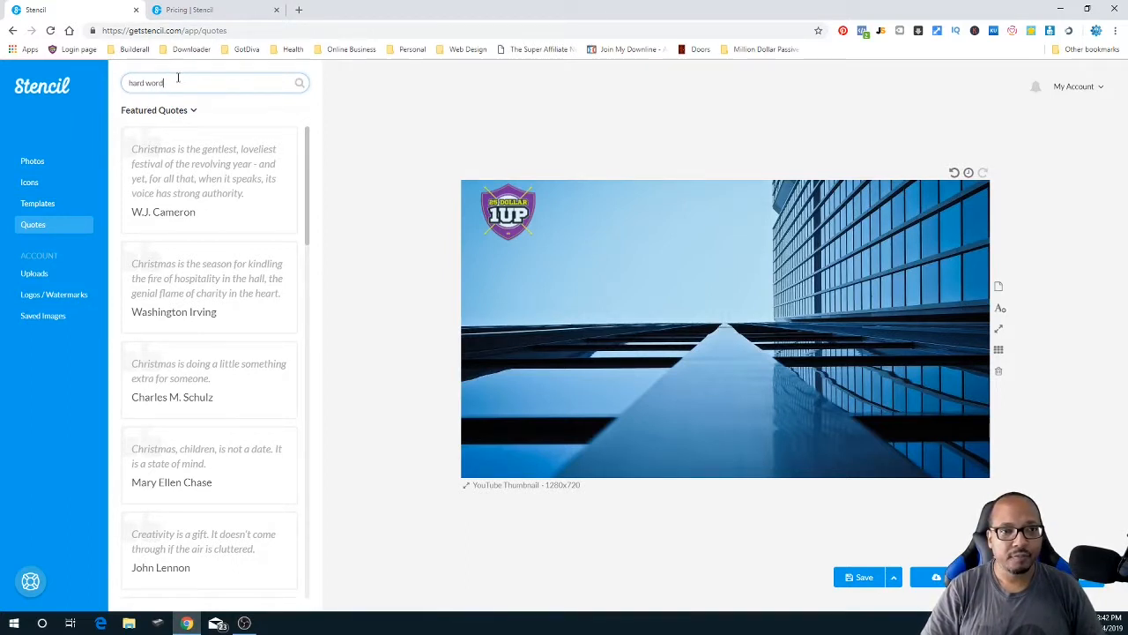
key("Return")
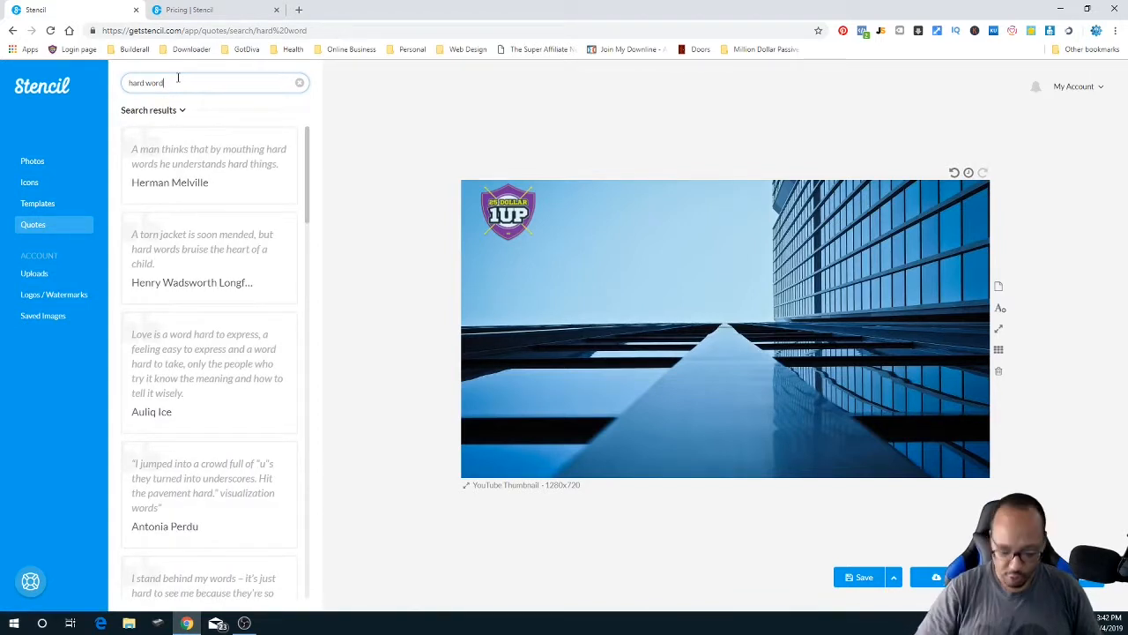
key("BackSpace")
type("k")
key("Return")
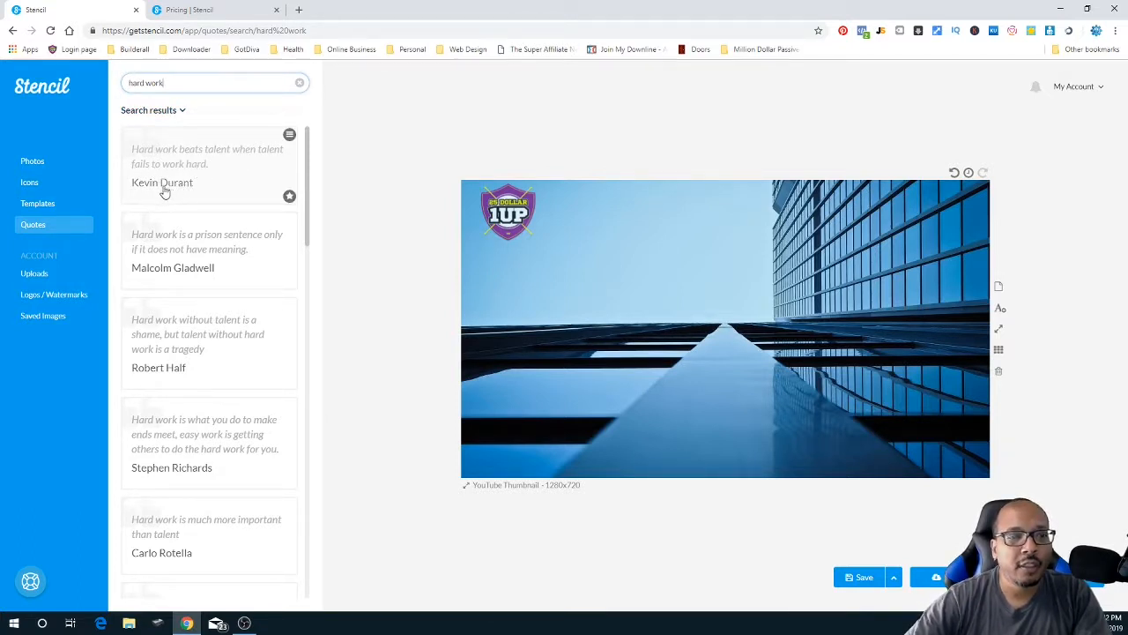
- Add the 'Hard work beats talent' quote on two lines, shifted up-left, and move the 1UP logo bottom-left
left_click(192, 166)
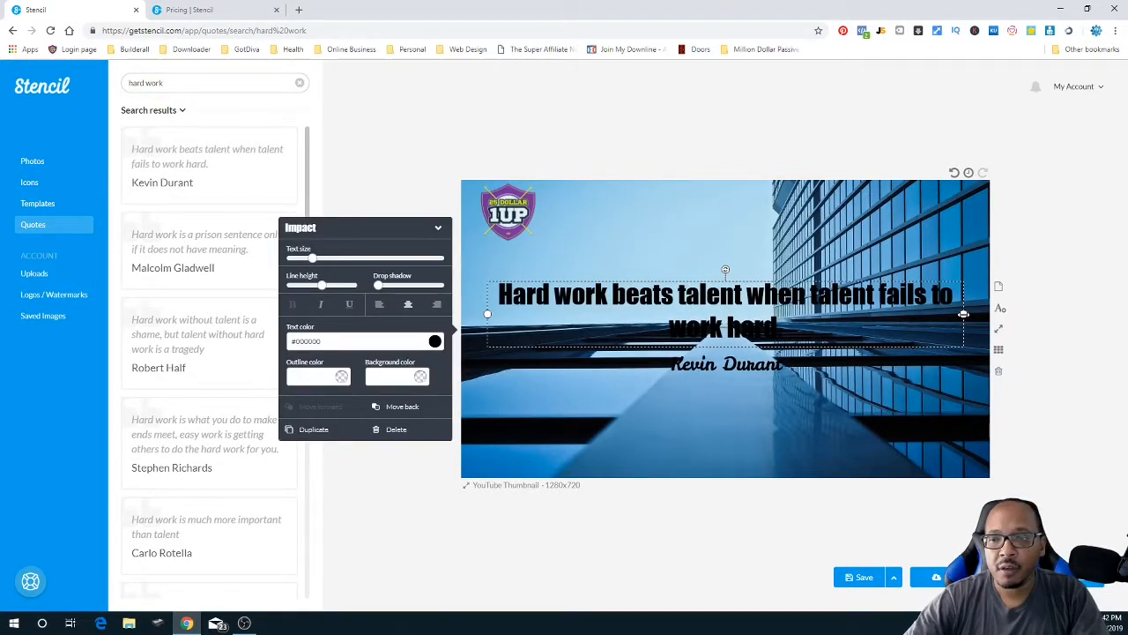
left_click_drag(963, 314, 862, 313)
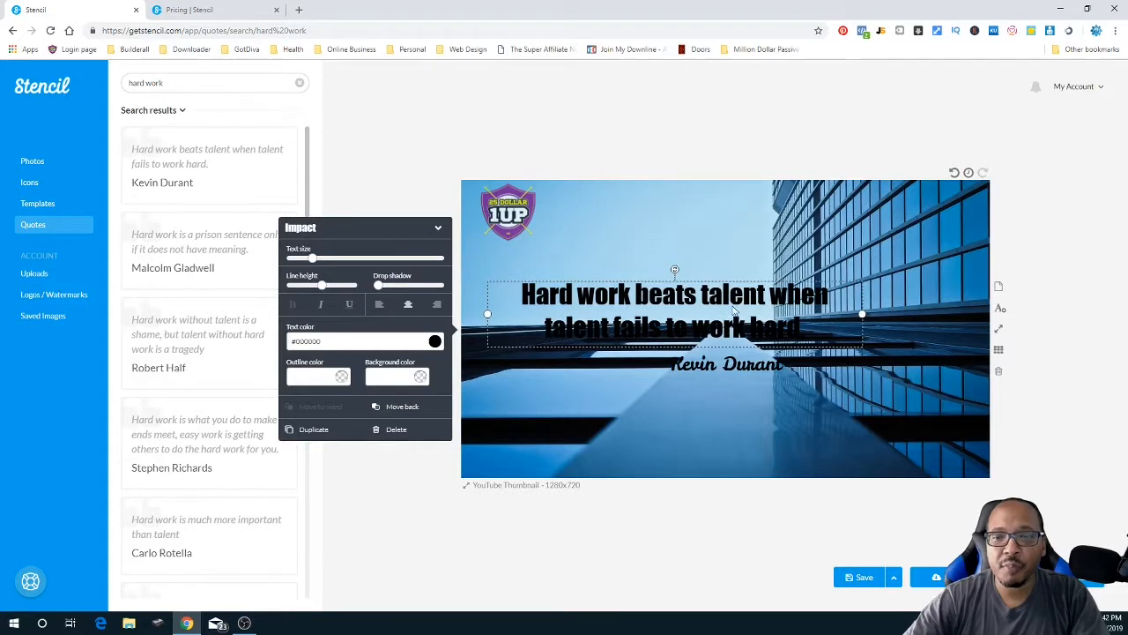
left_click_drag(733, 311, 691, 266)
left_click(511, 207)
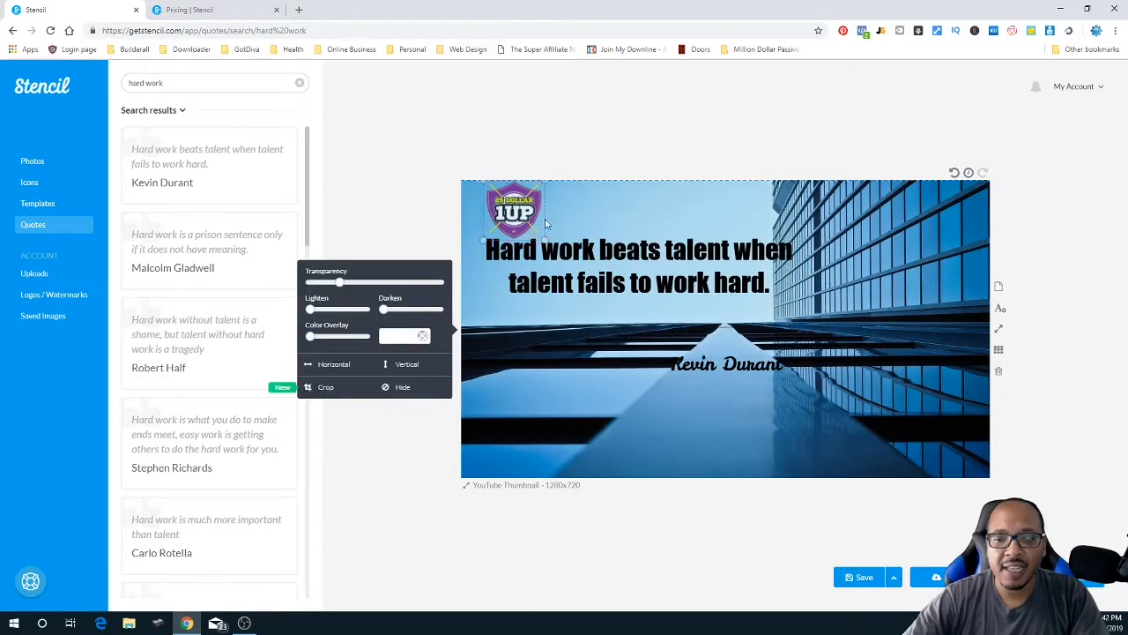
left_click_drag(512, 211, 500, 438)
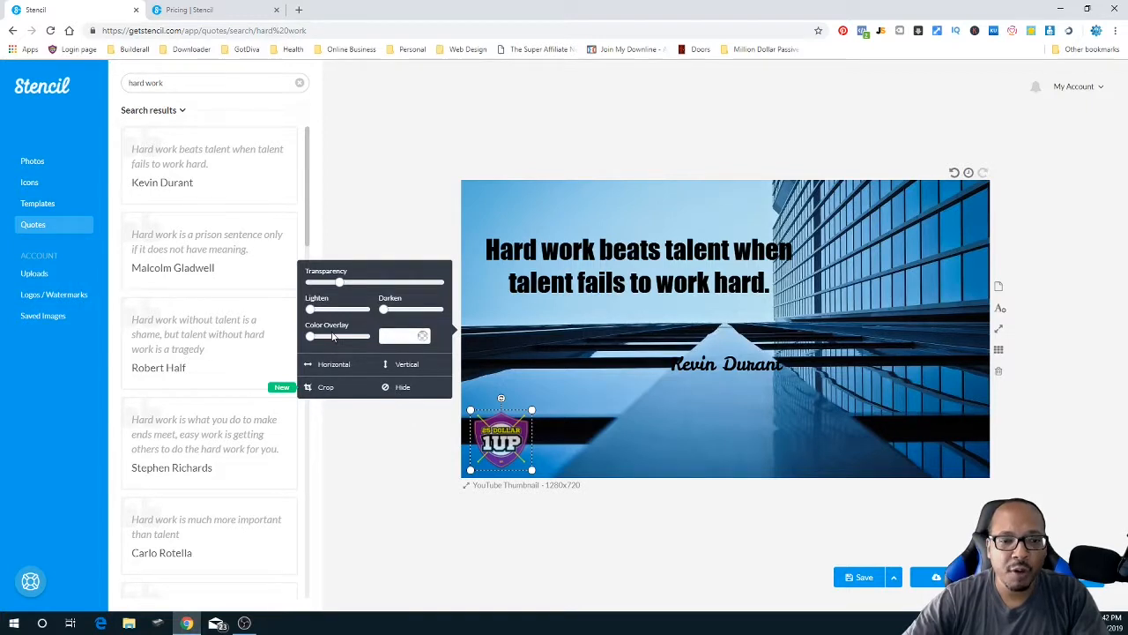
- Raise the 1UP logo's transparency to maximum and settle the faint logo in the bottom-left corner
left_click_drag(340, 282, 317, 288)
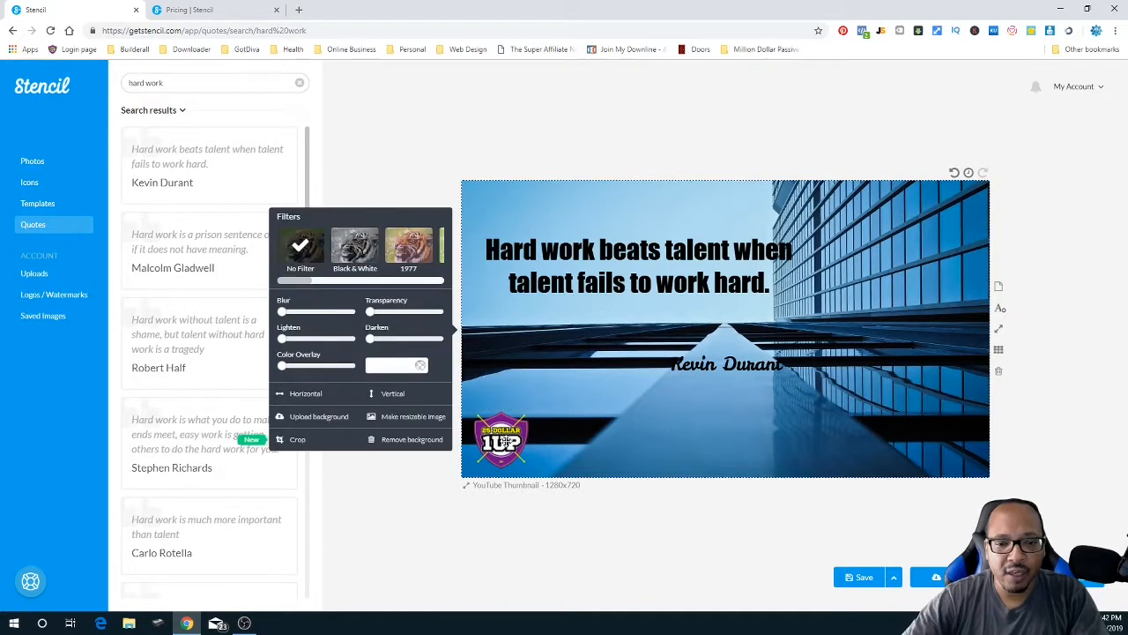
left_click_drag(315, 286, 412, 284)
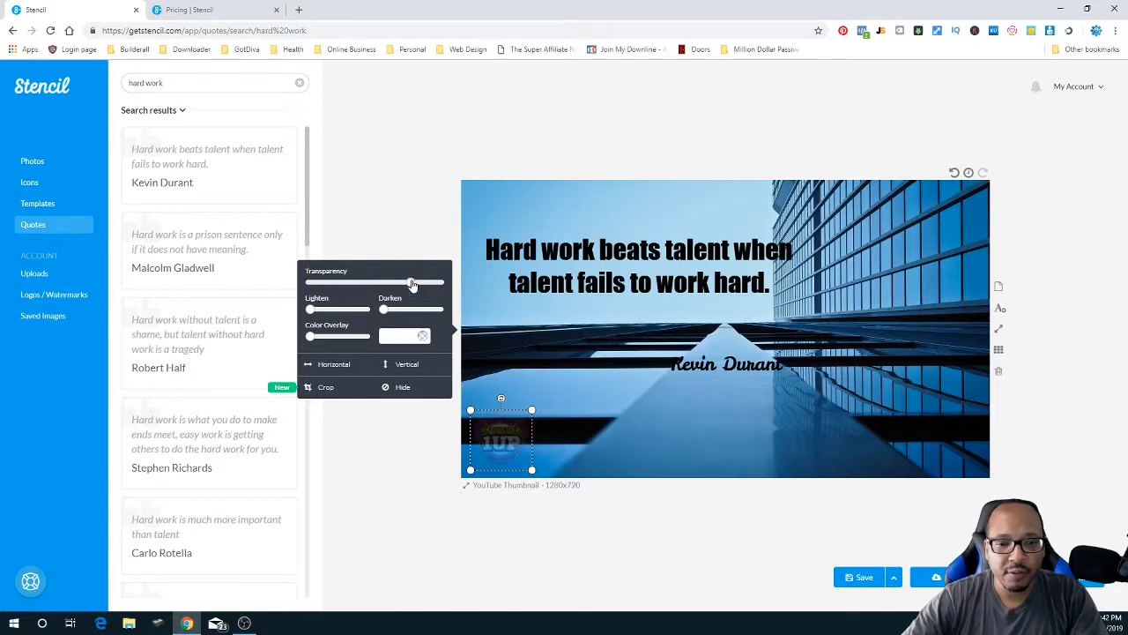
left_click(520, 361)
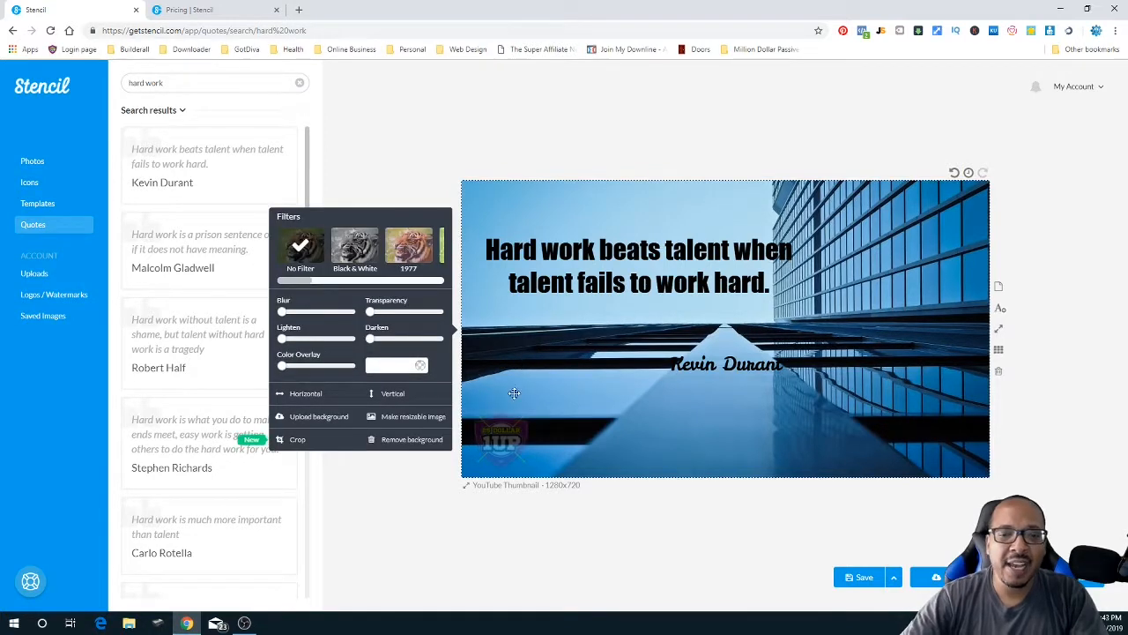
mouse_move(507, 450)
left_mouse_down()
mouse_move(522, 398)
mouse_move(549, 425)
mouse_move(519, 392)
mouse_move(490, 462)
left_mouse_up()
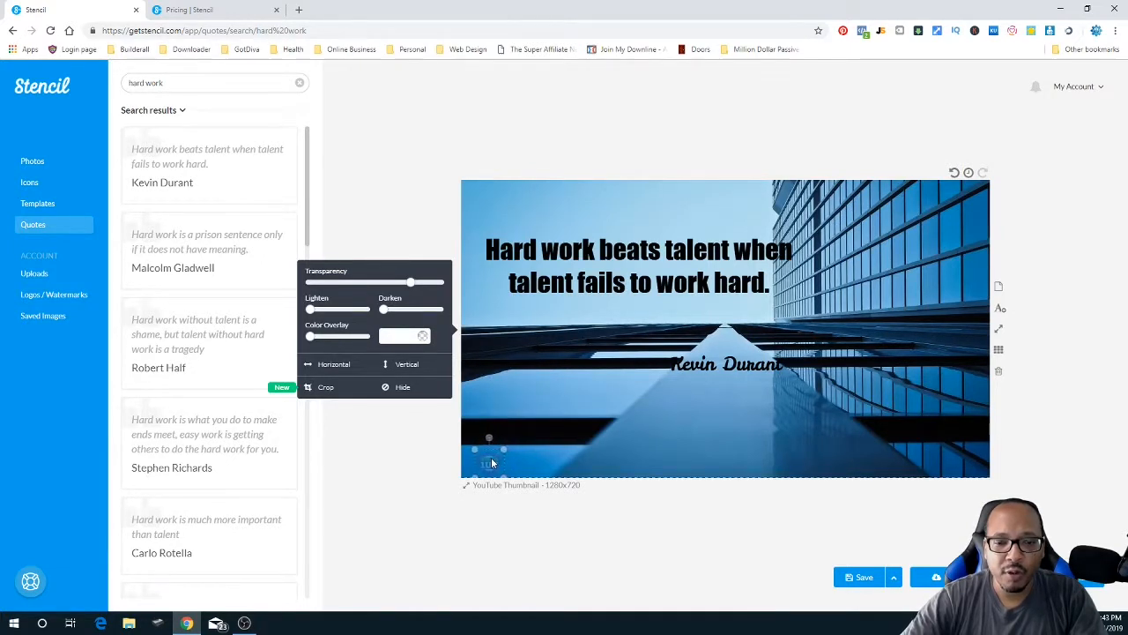
left_click(549, 441)
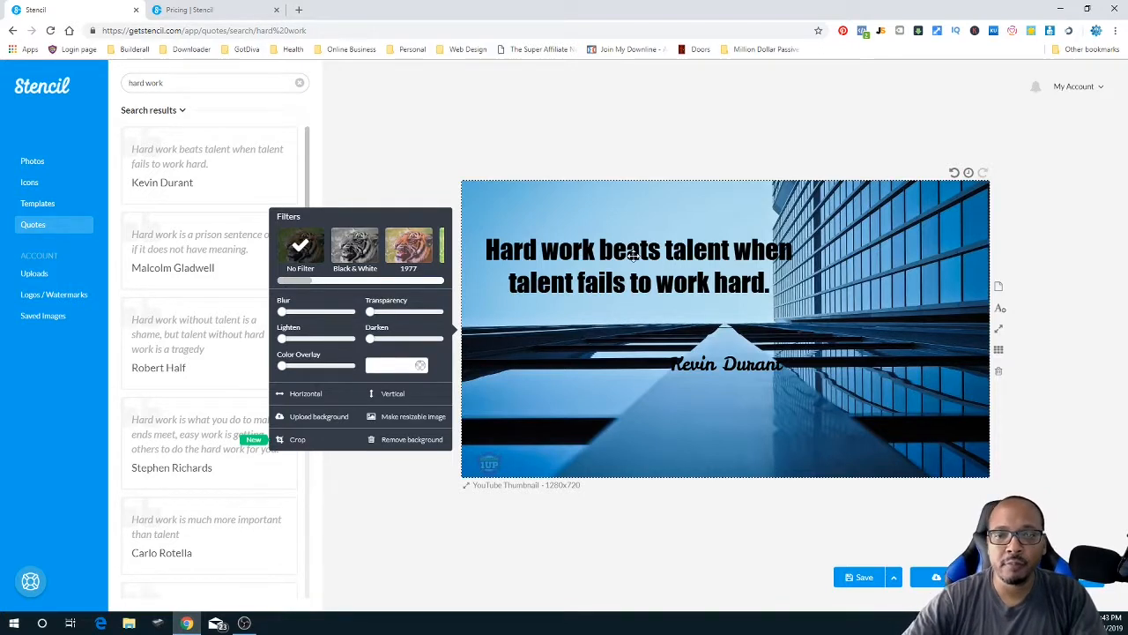
- Place the quote near the top, centred, with the Kevin Durant credit aligned directly beneath it
left_click_drag(703, 256, 685, 209)
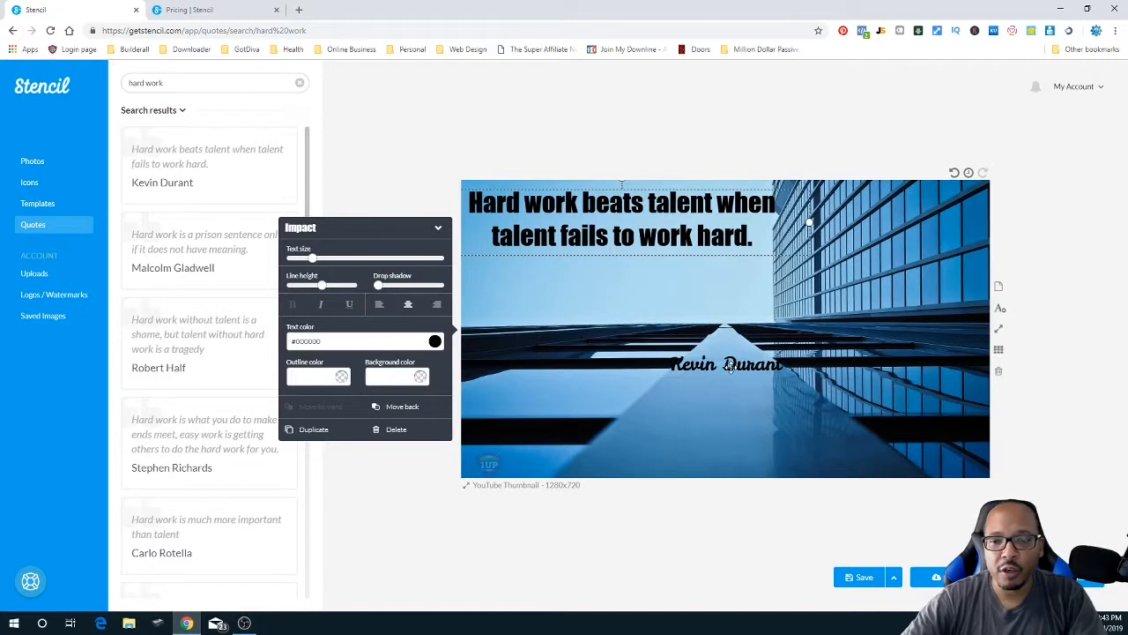
left_click_drag(734, 366, 624, 301)
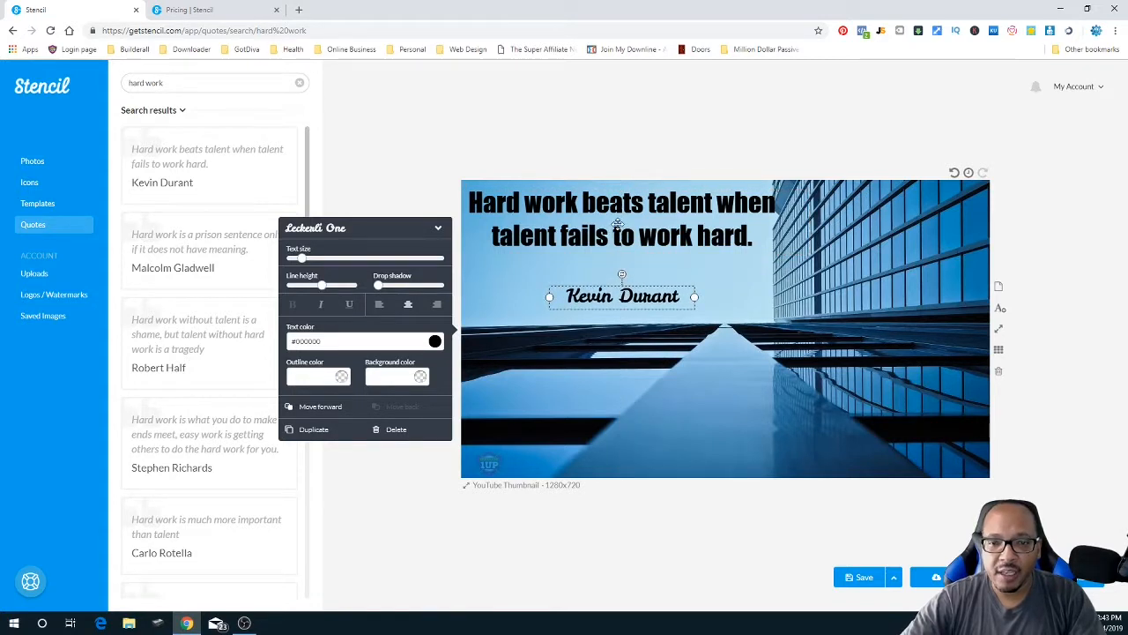
left_click_drag(630, 218, 627, 235)
left_click_drag(628, 296, 622, 295)
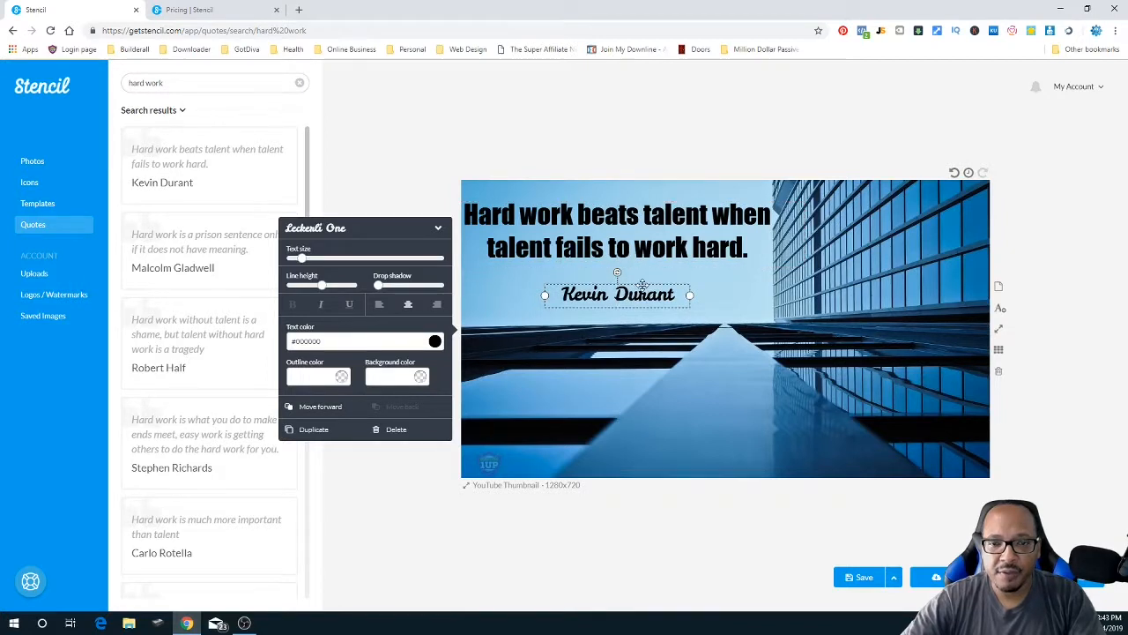
left_click(626, 220)
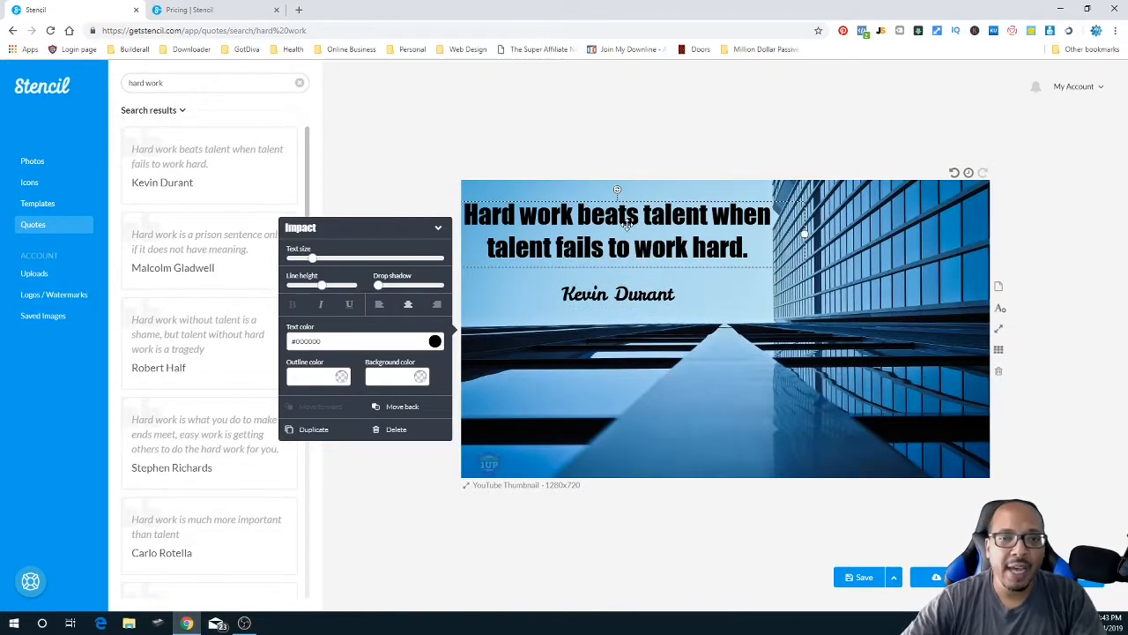
- Switch the quote from Impact to Bree Serif and narrow its box so it wraps onto three lines
left_click(438, 231)
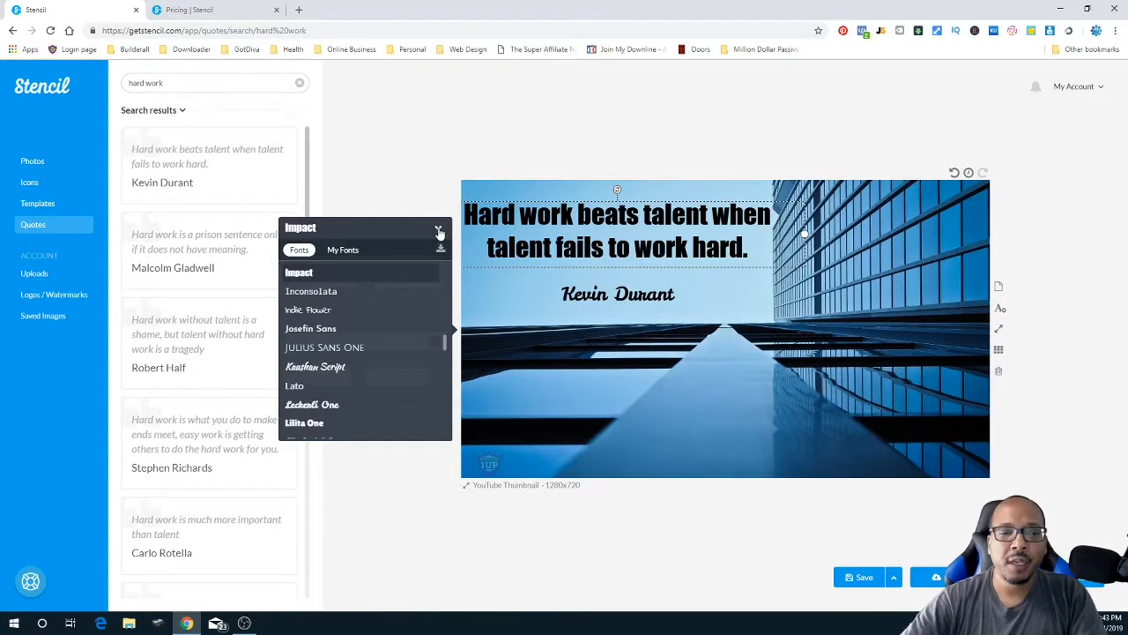
scroll(429, 352, "down", 5)
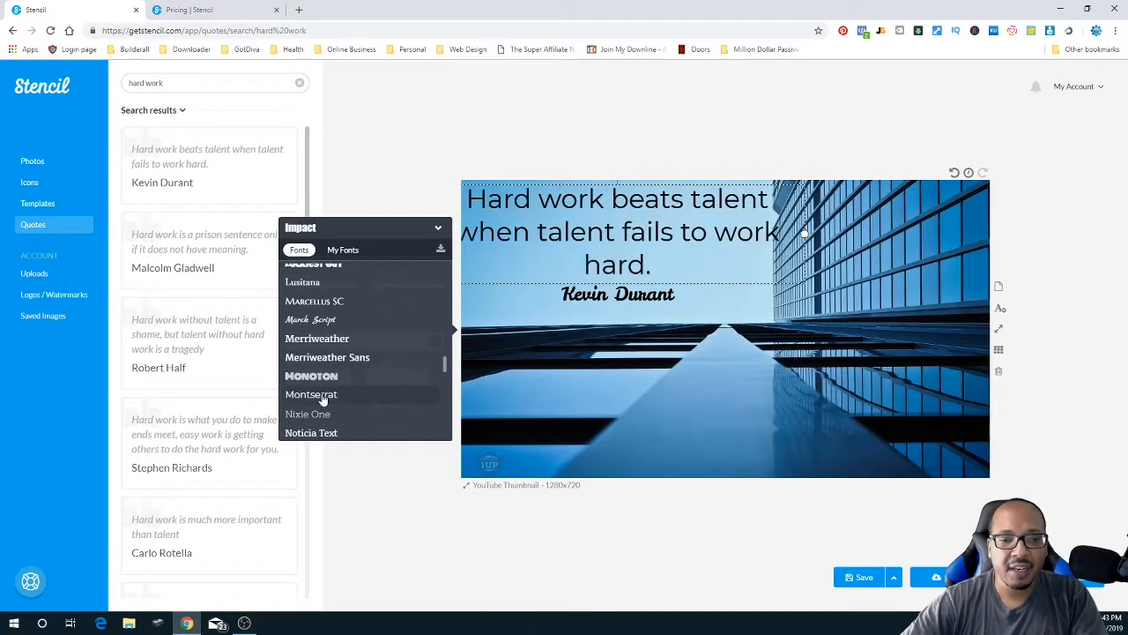
scroll(331, 401, "down", 4)
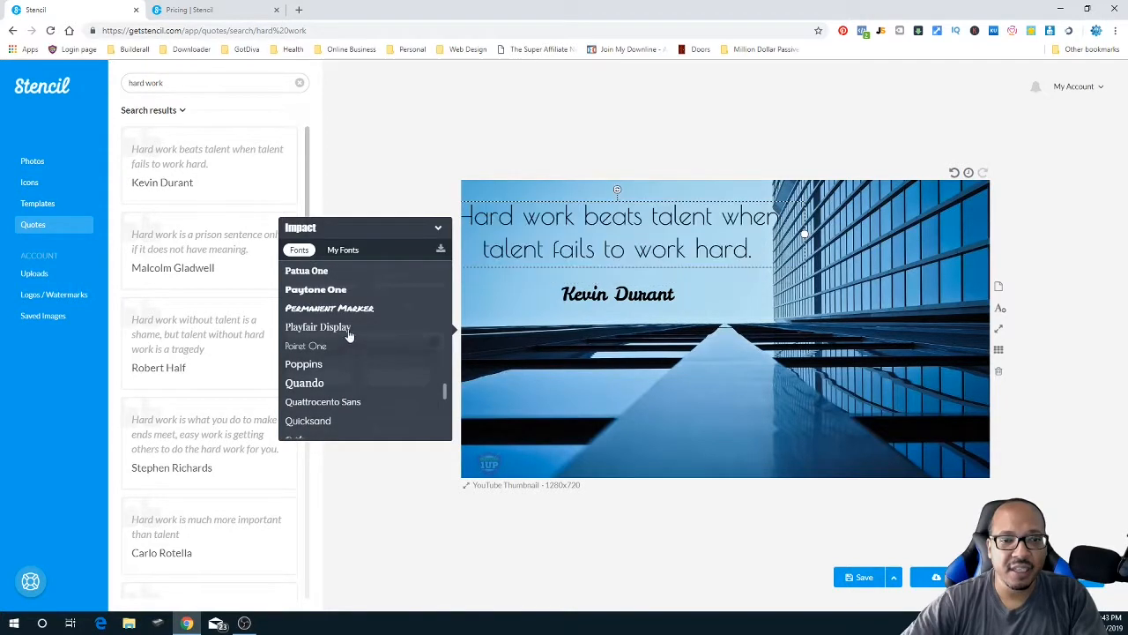
left_click(343, 249)
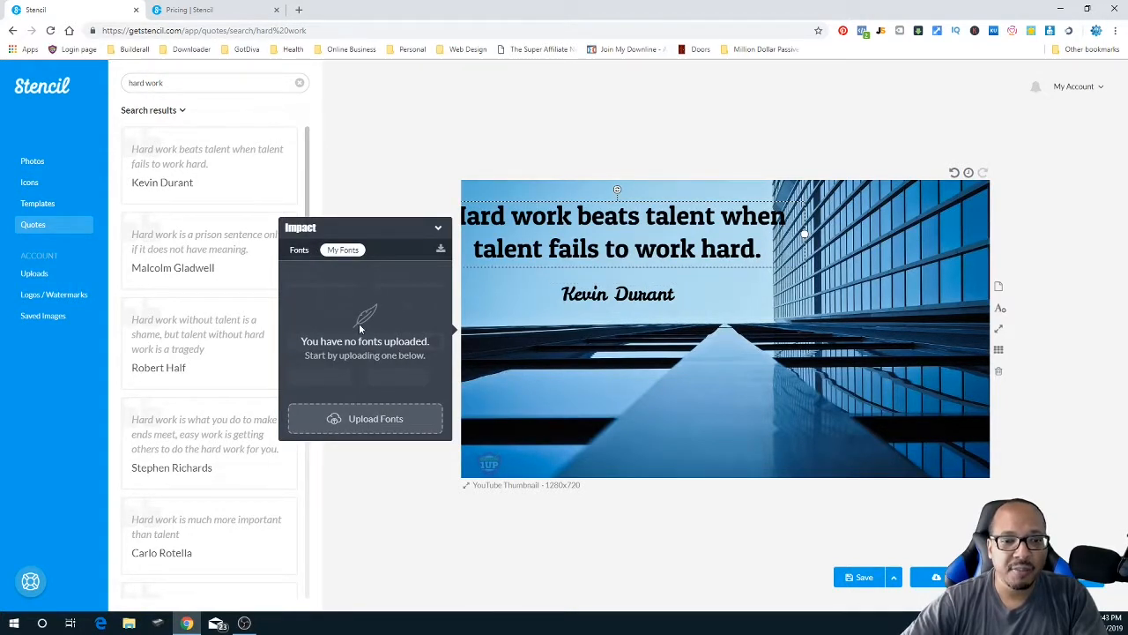
left_click(300, 251)
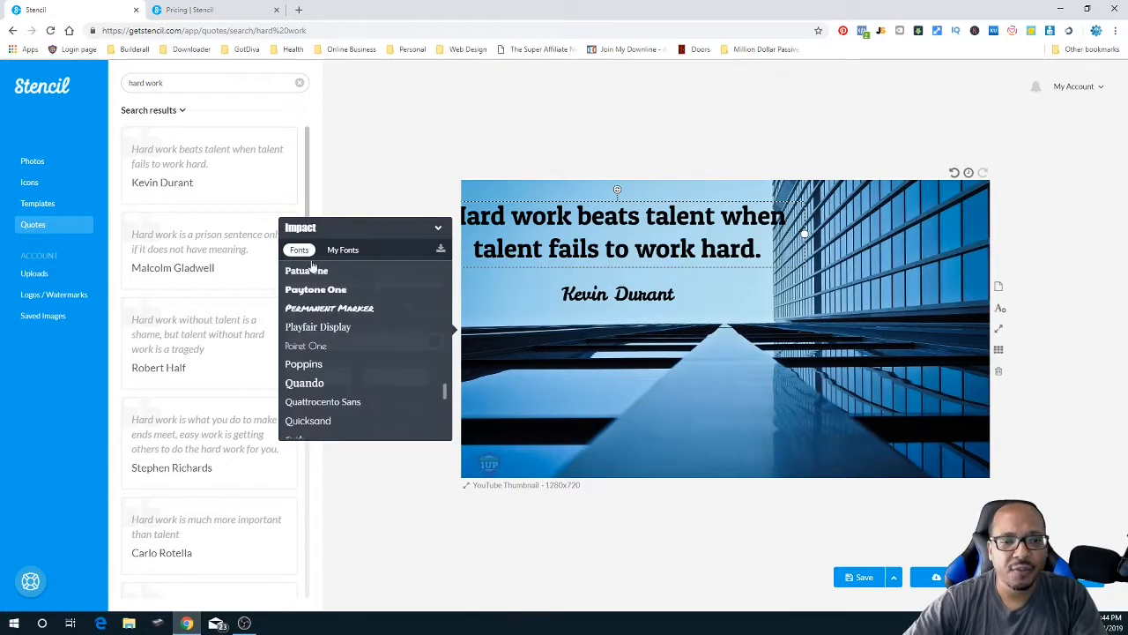
scroll(335, 384, "down", 4)
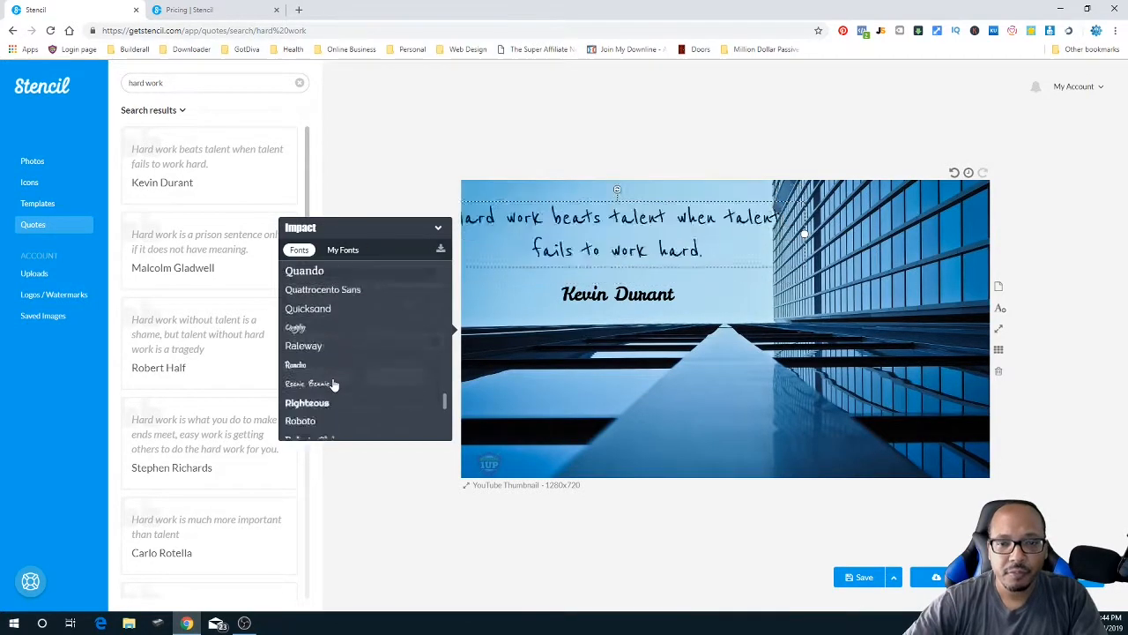
scroll(343, 395, "down", 3)
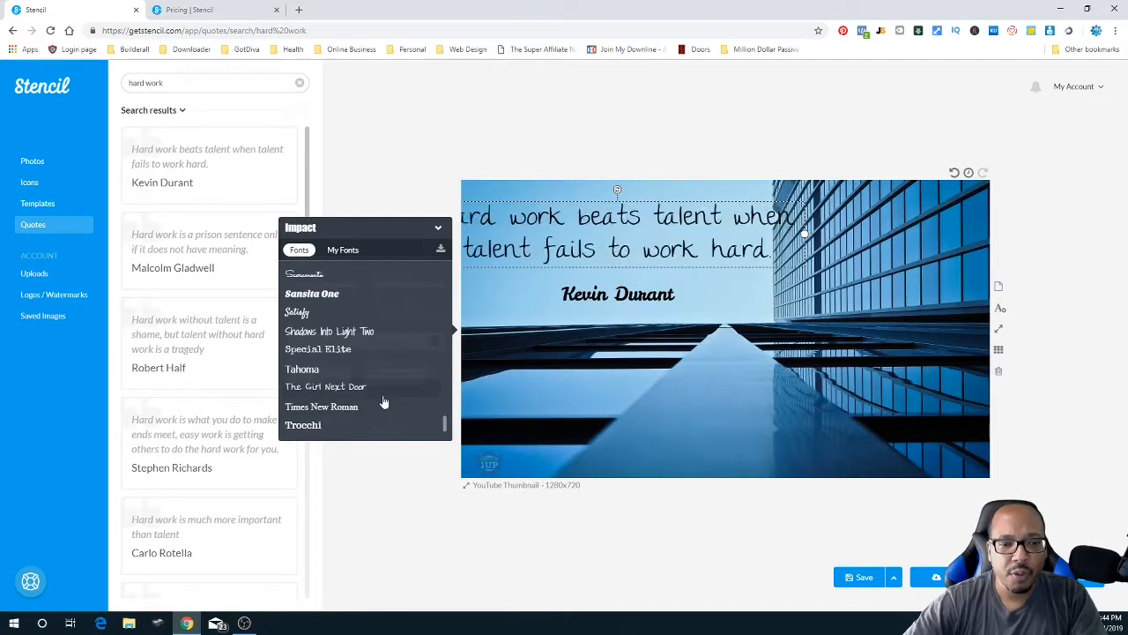
scroll(384, 402, "down", 1)
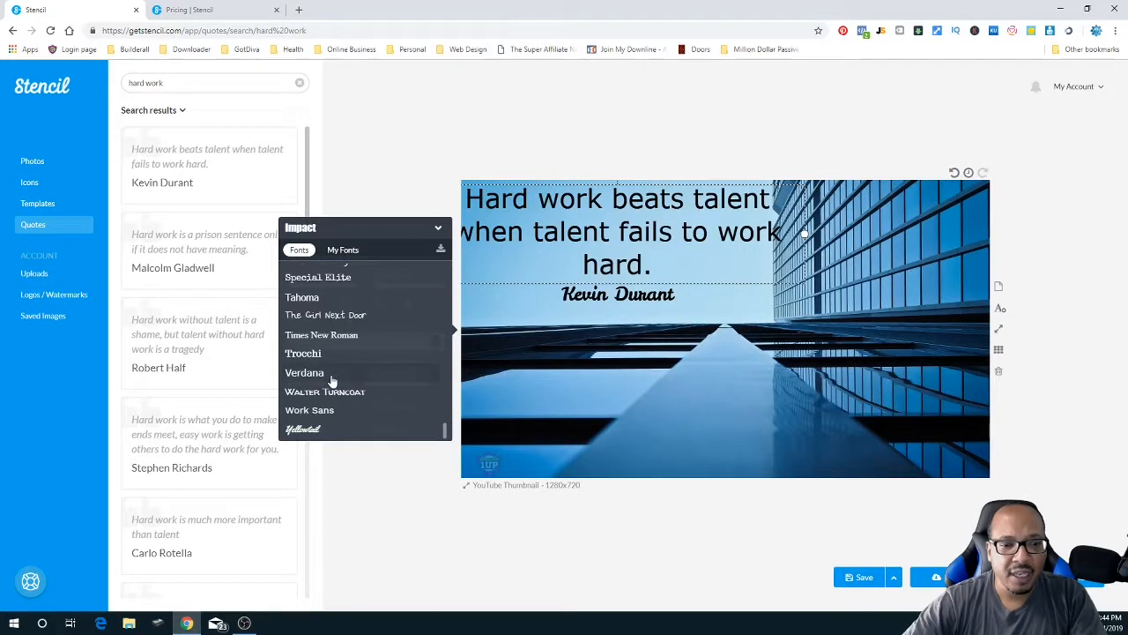
scroll(310, 375, "up", 1)
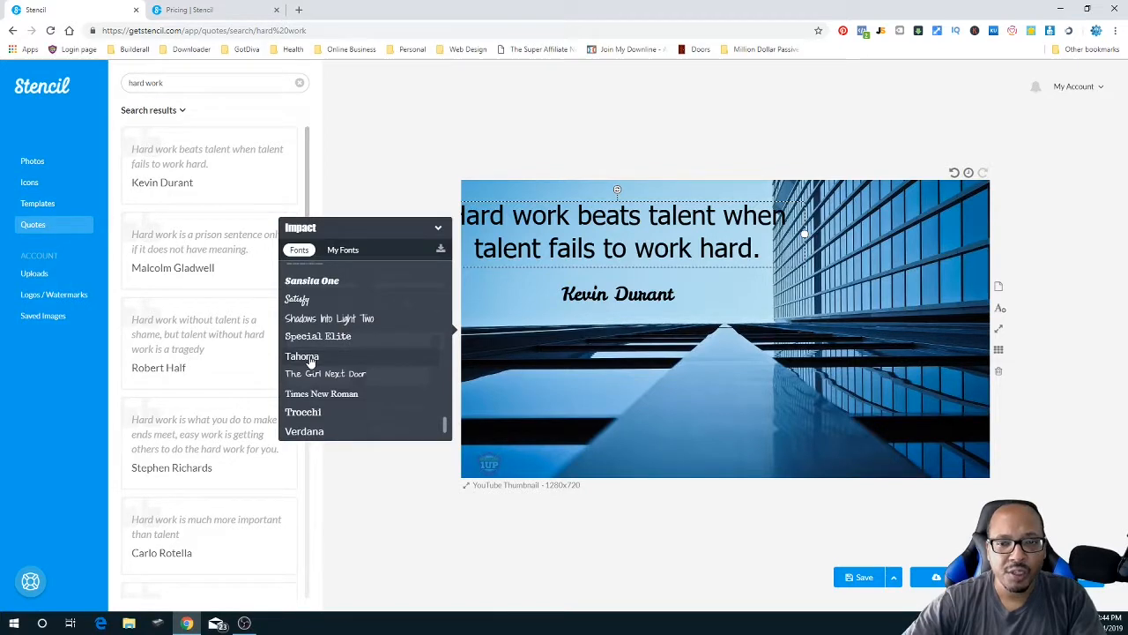
scroll(310, 362, "up", 20)
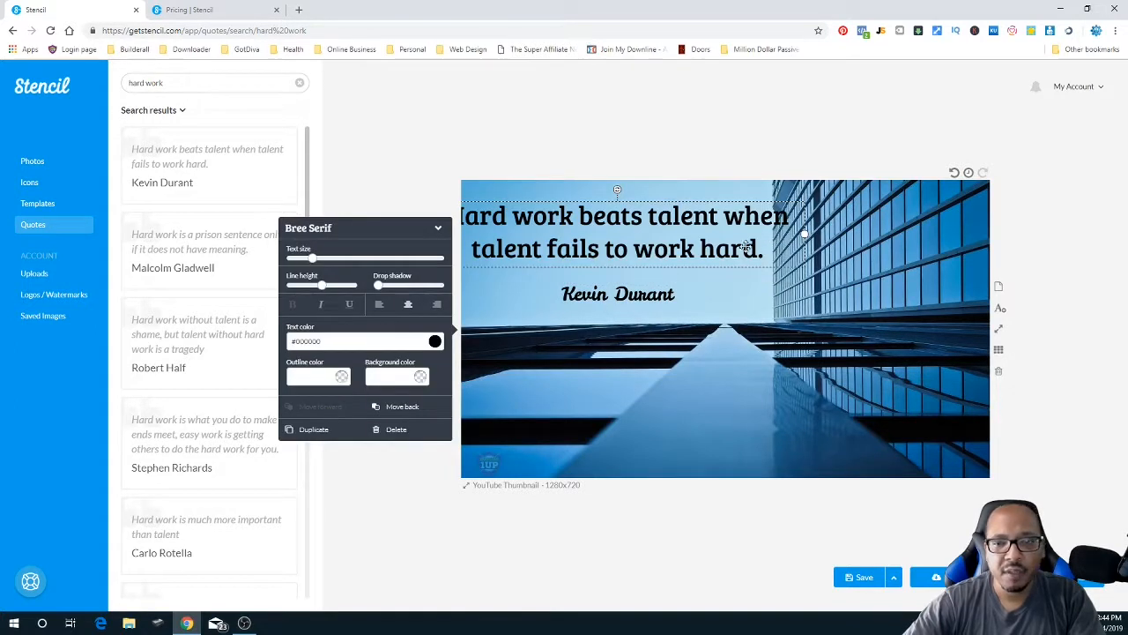
left_click_drag(804, 235, 741, 233)
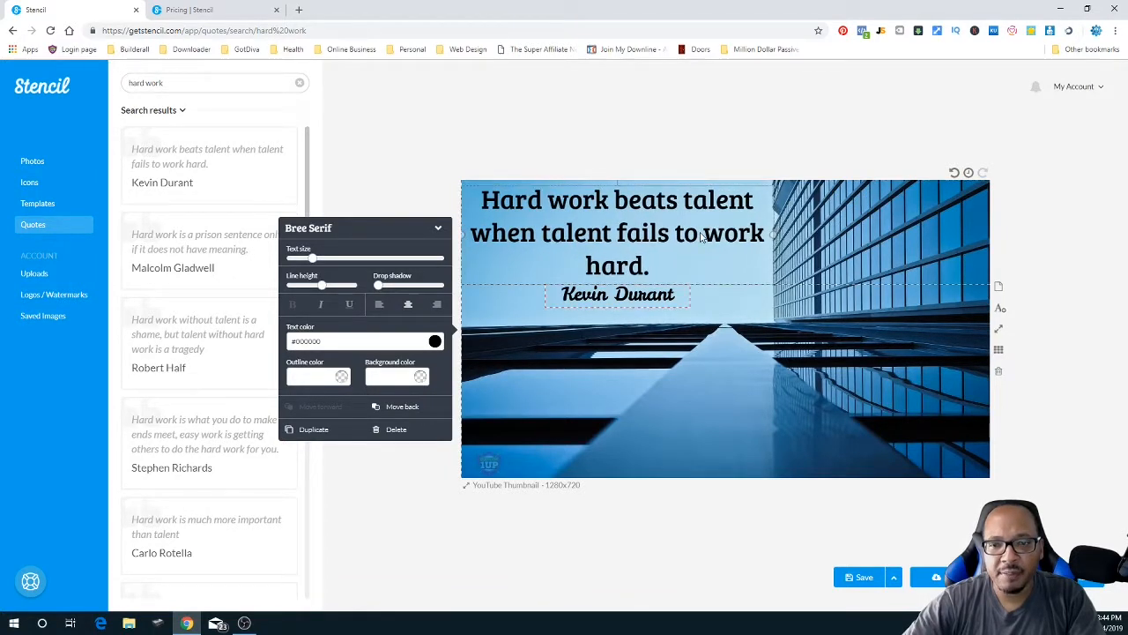
- Lower the Kevin Durant credit slightly and set it in Bree Serif; a new Text box gets added
left_click_drag(643, 300, 642, 315)
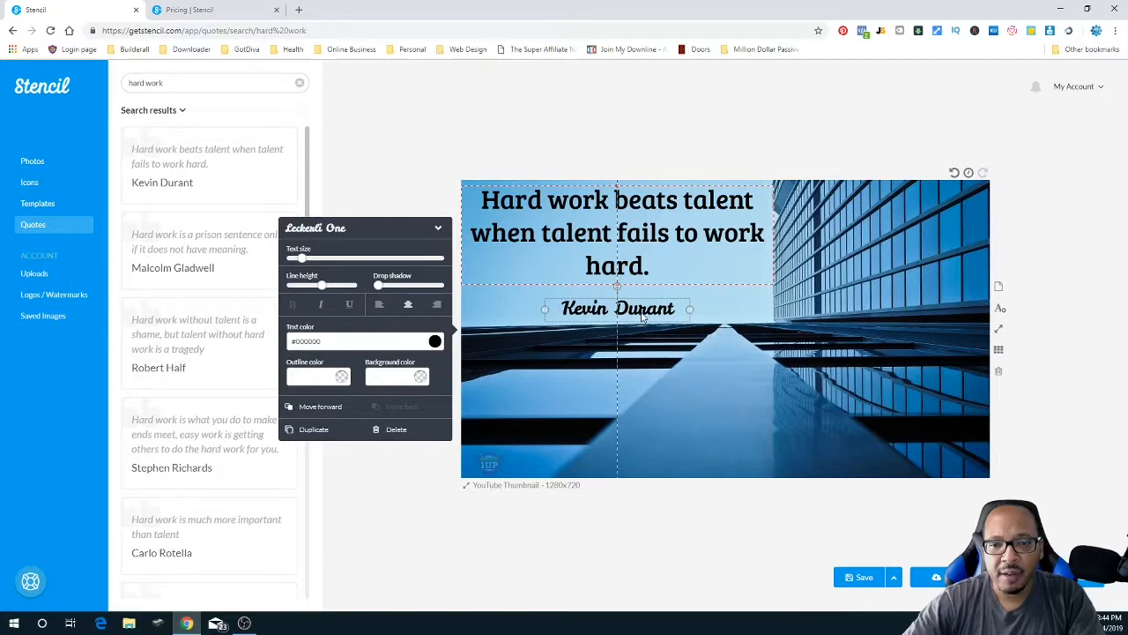
left_click(438, 228)
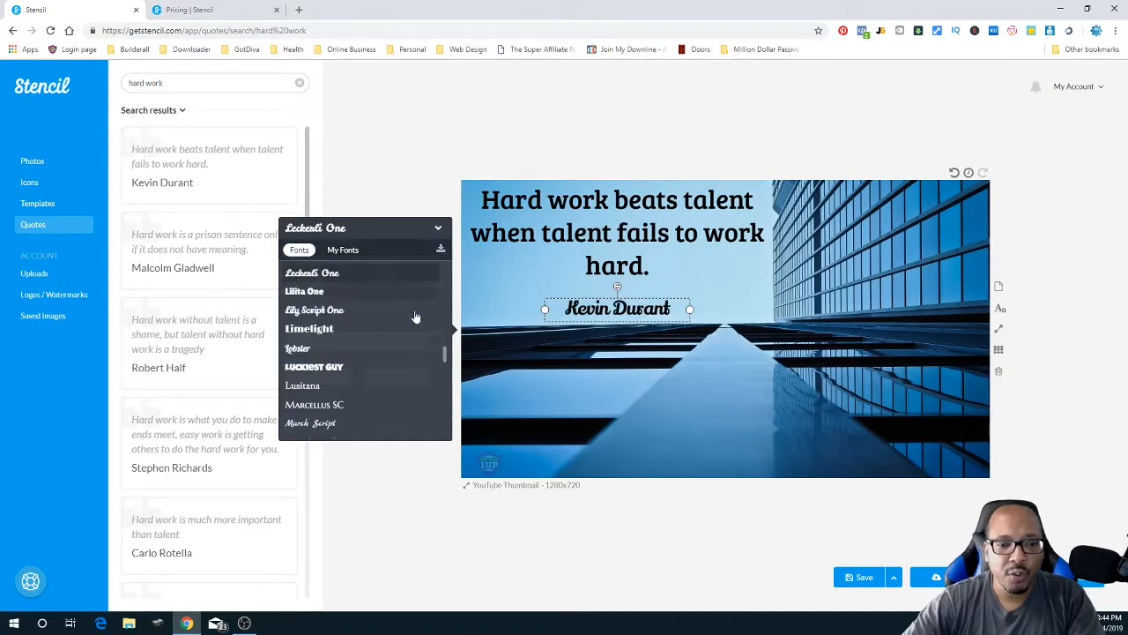
left_click_drag(446, 357, 448, 293)
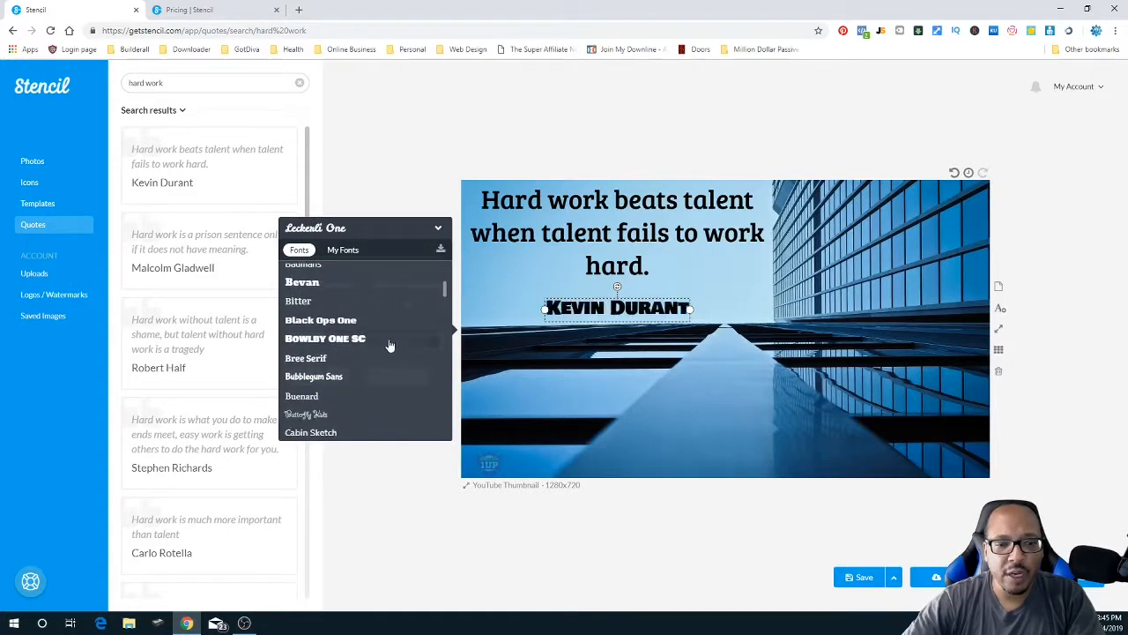
left_click(322, 361)
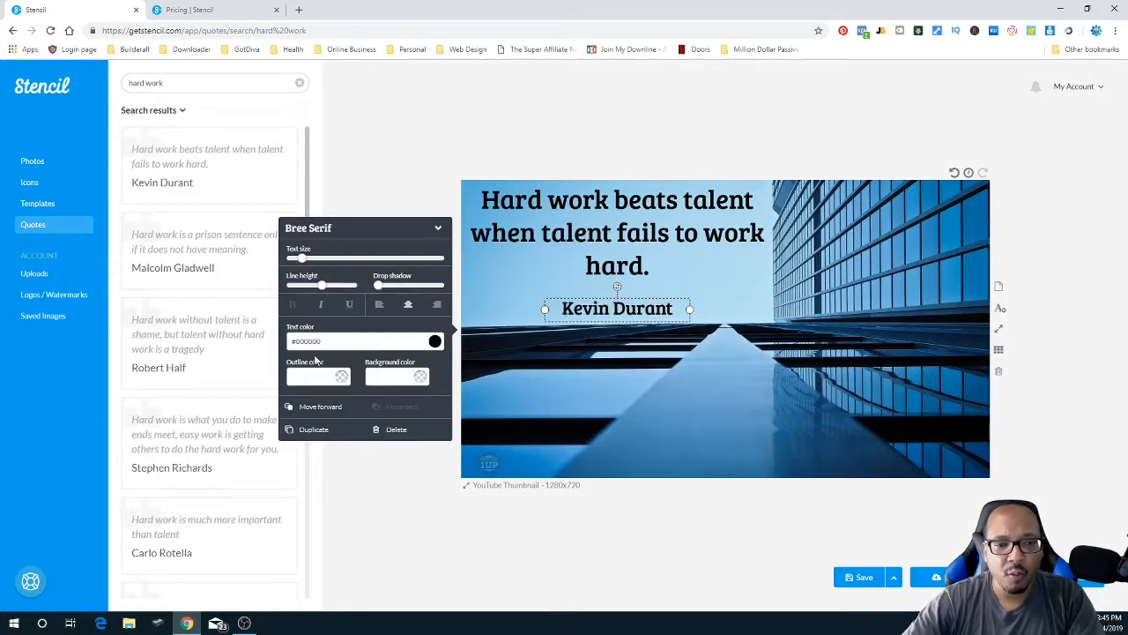
left_click(720, 289)
double_click(720, 288)
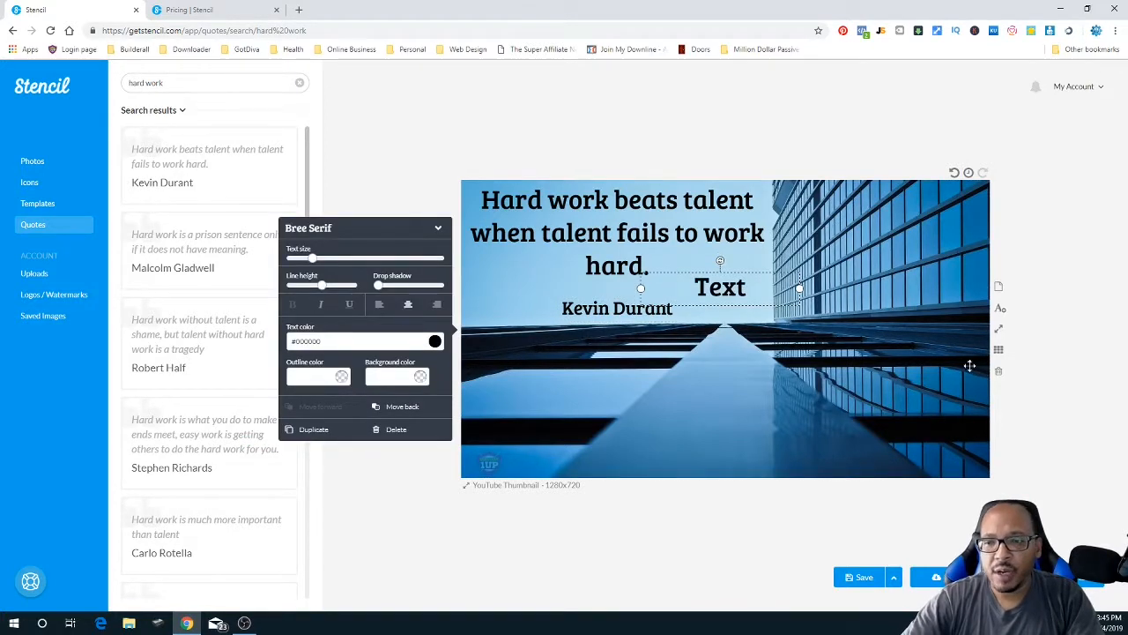
- Delete the stray Text box and nudge the Kevin Durant credit closer to the quote
left_click(396, 430)
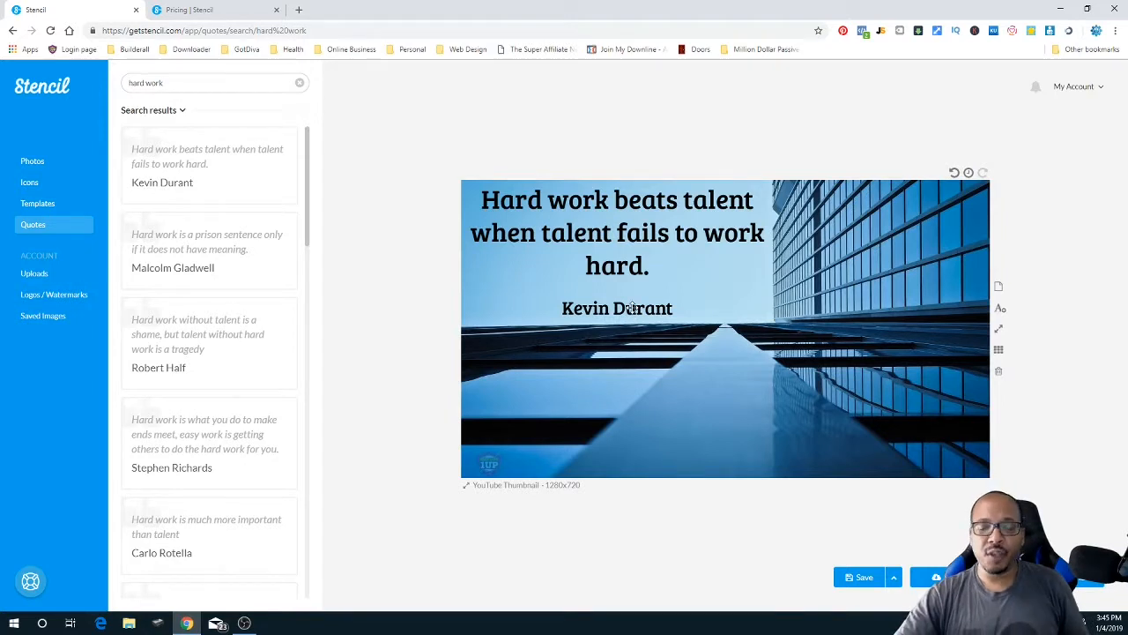
left_click(596, 221)
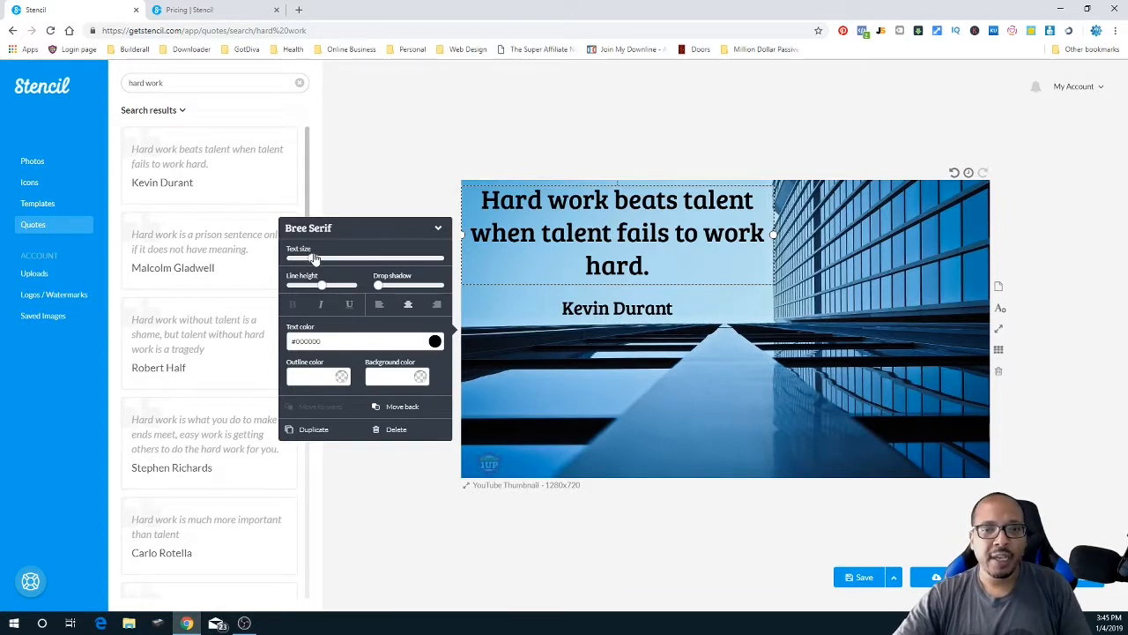
left_click(624, 308)
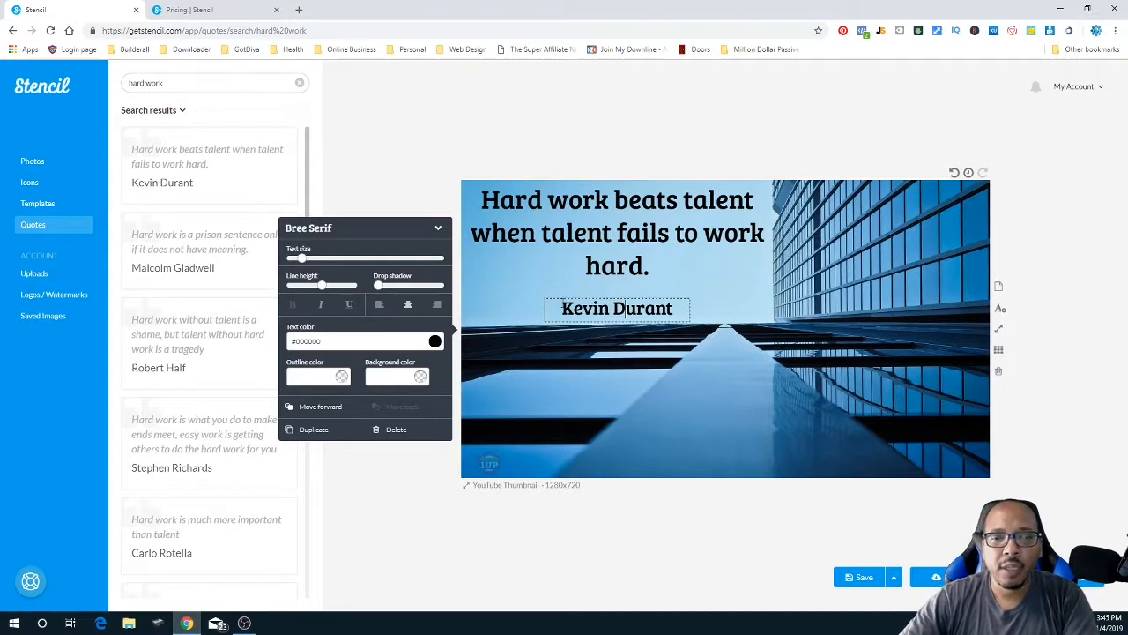
left_click_drag(632, 304, 635, 305)
- Remove another accidentally added Text box, declining the Clear-all prompt
double_click(714, 304)
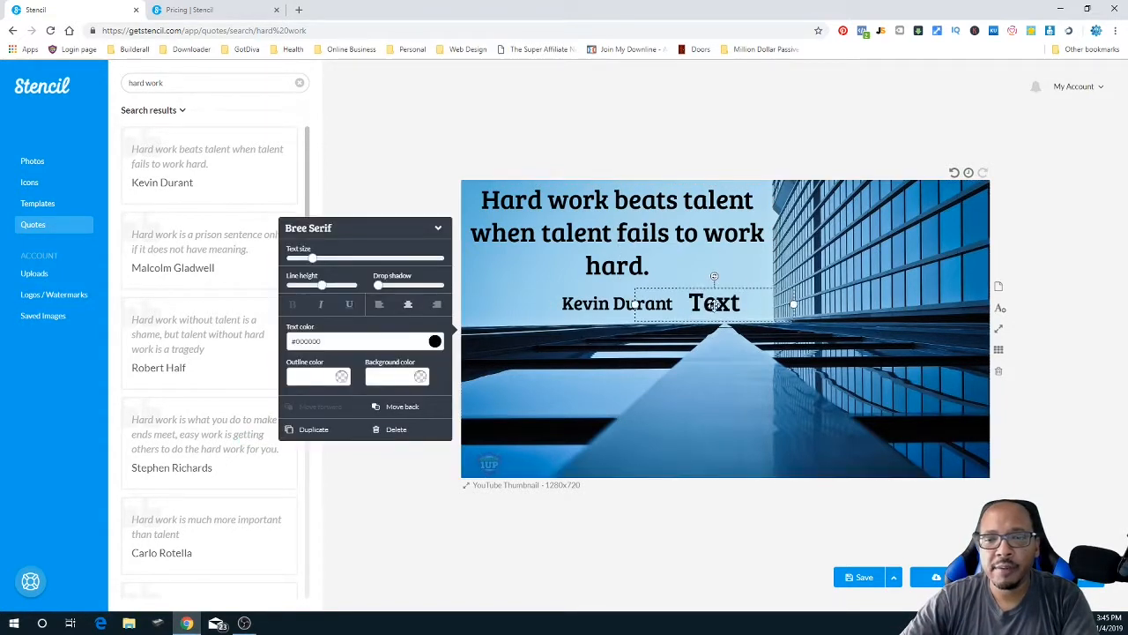
left_click(999, 371)
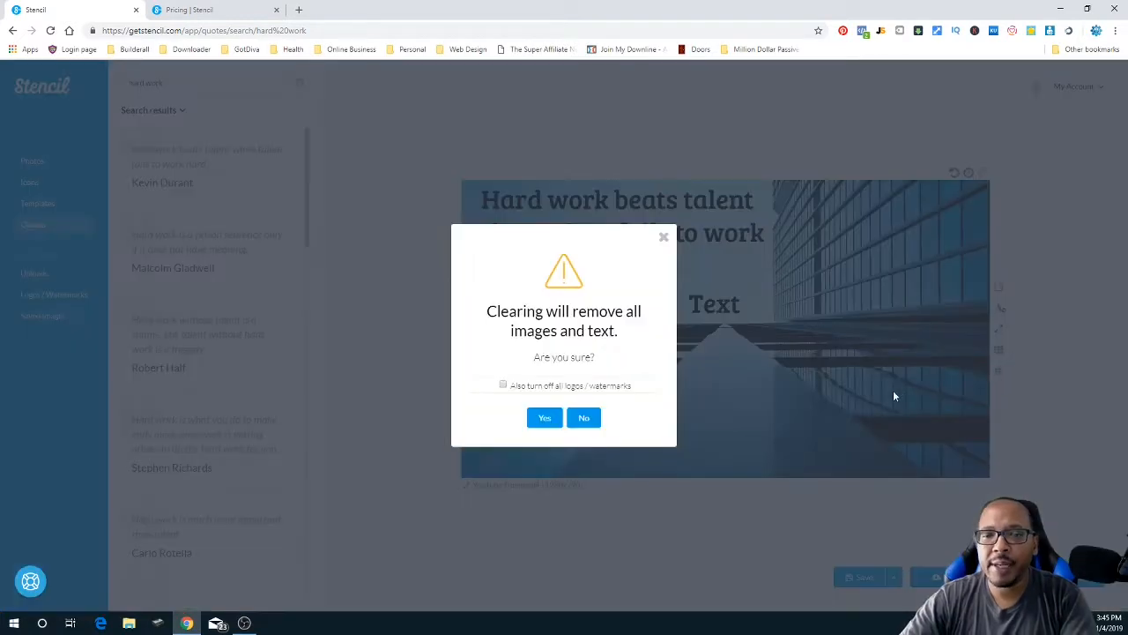
left_click(584, 418)
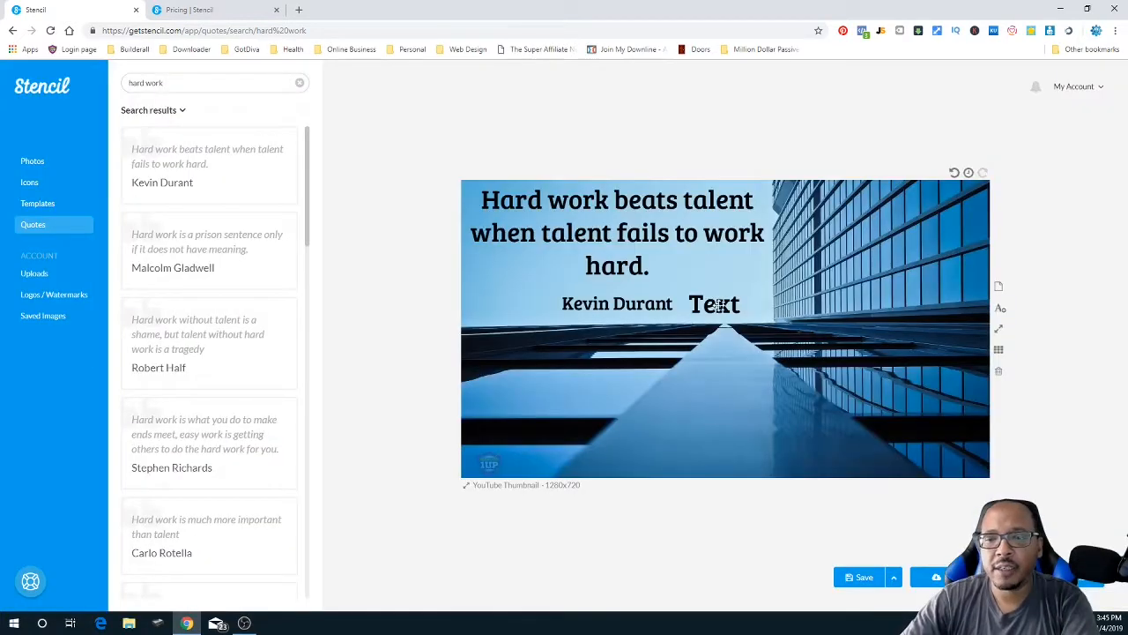
left_click(721, 305)
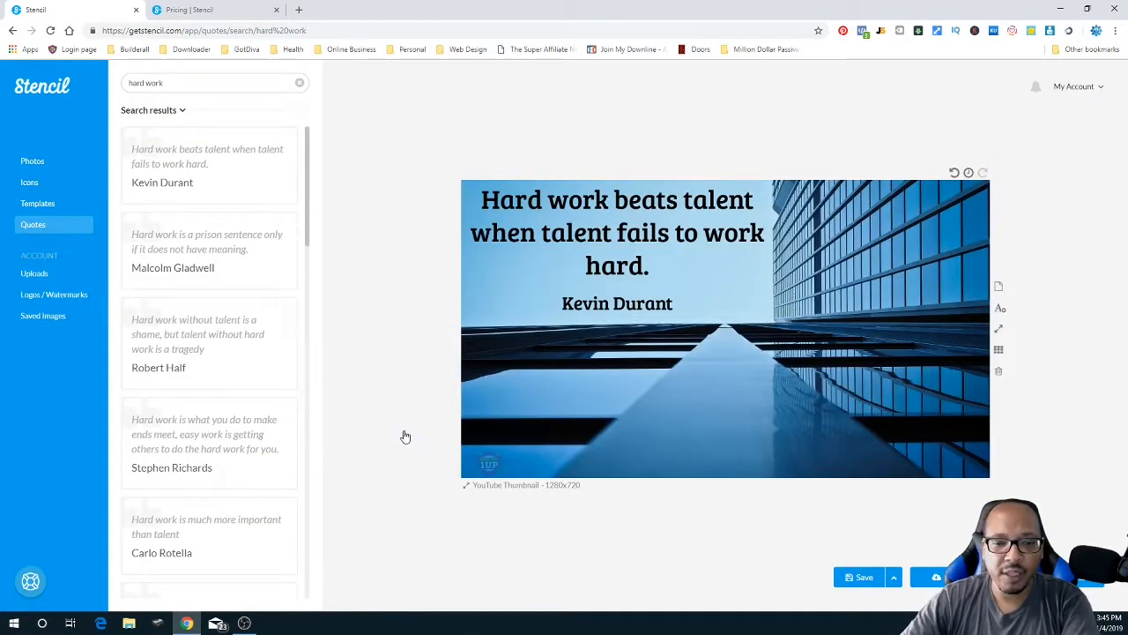
left_click(407, 432)
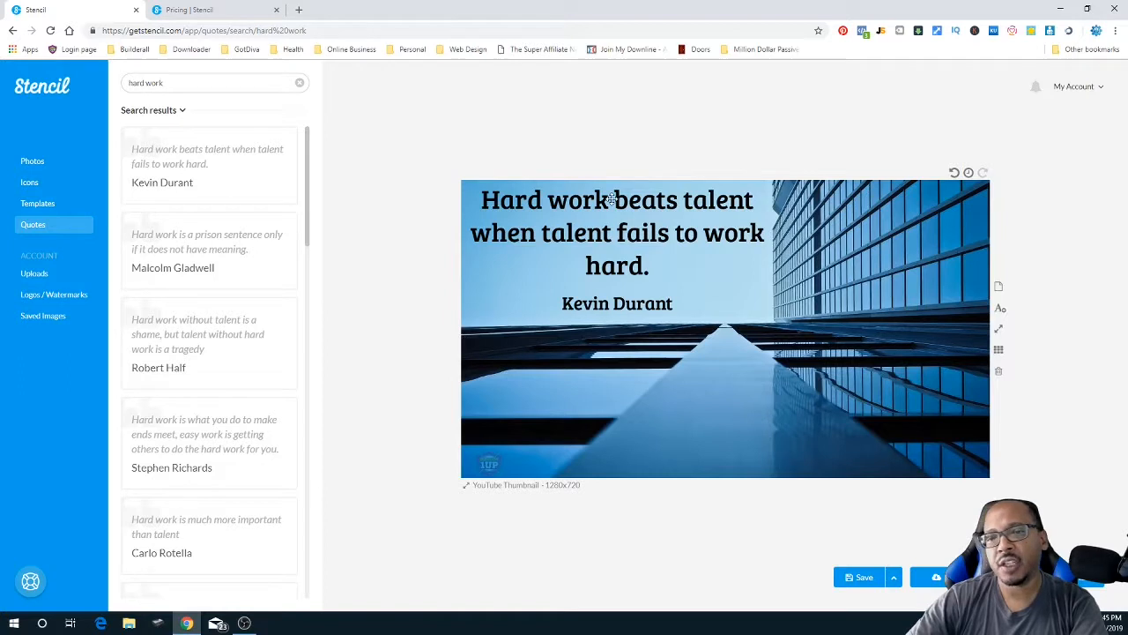
- Give both the quote and the Kevin Durant credit a white #ffffff outline
left_click(529, 200)
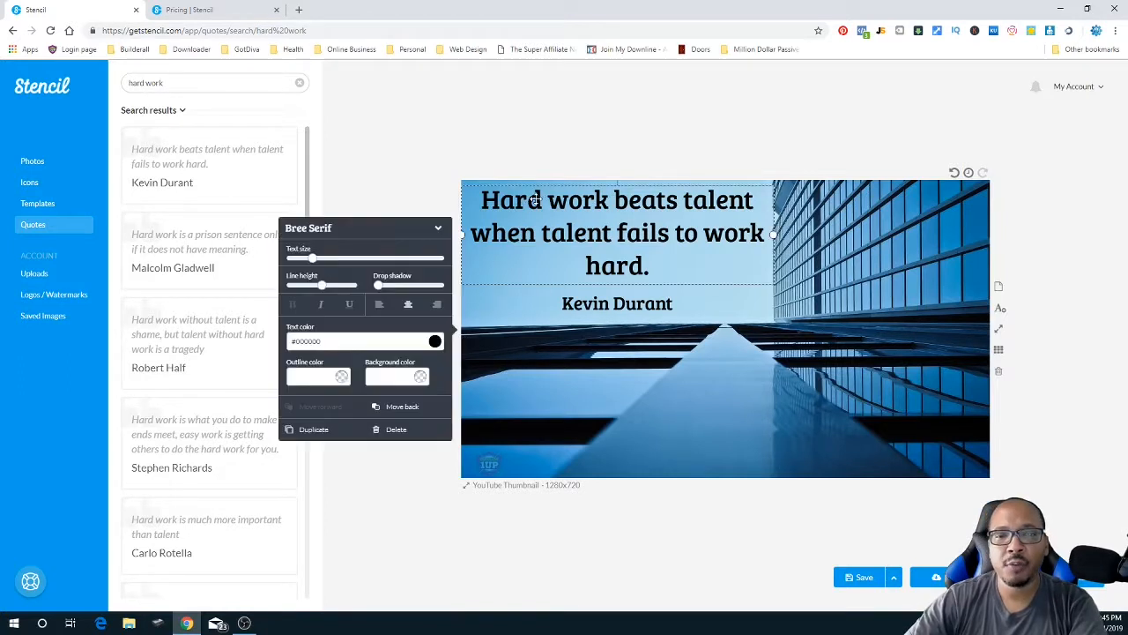
left_click(342, 381)
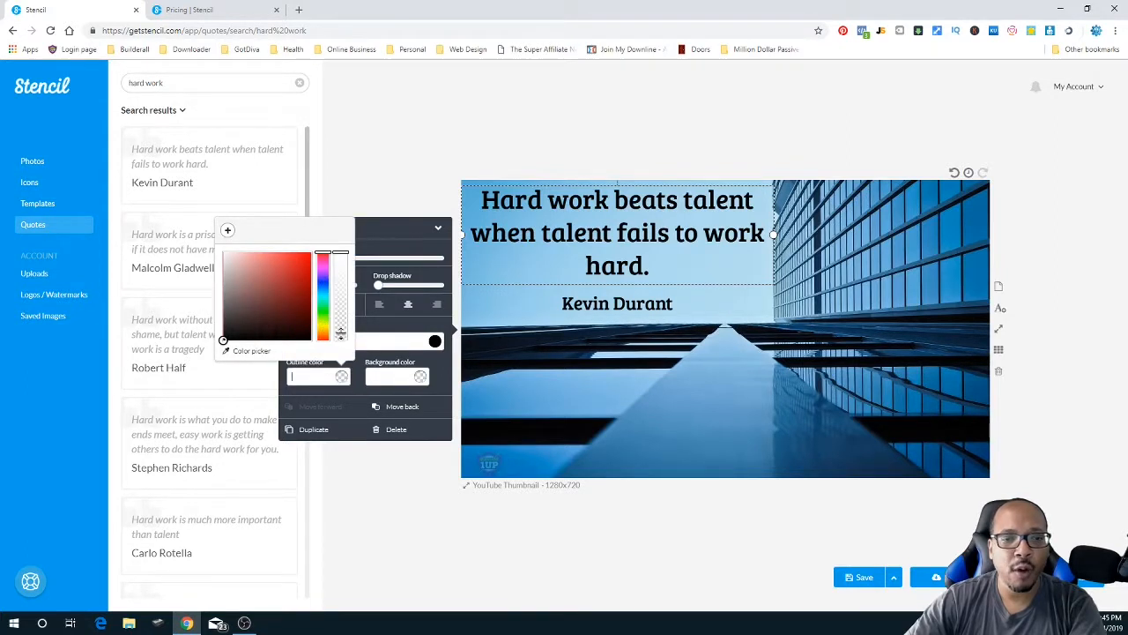
left_click(224, 253)
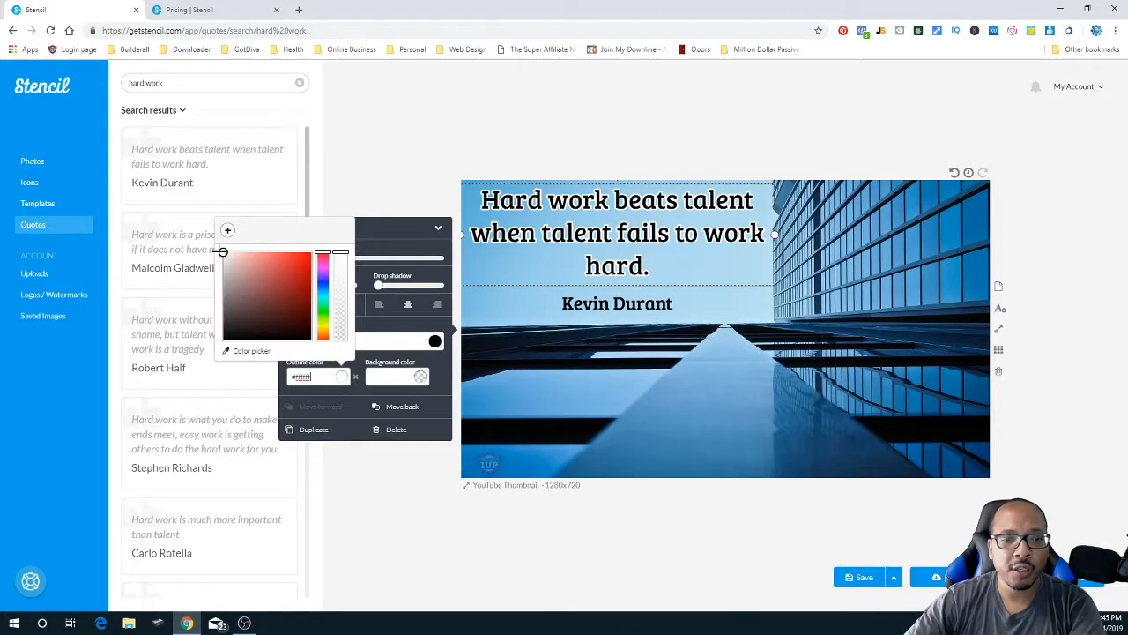
left_click(633, 304)
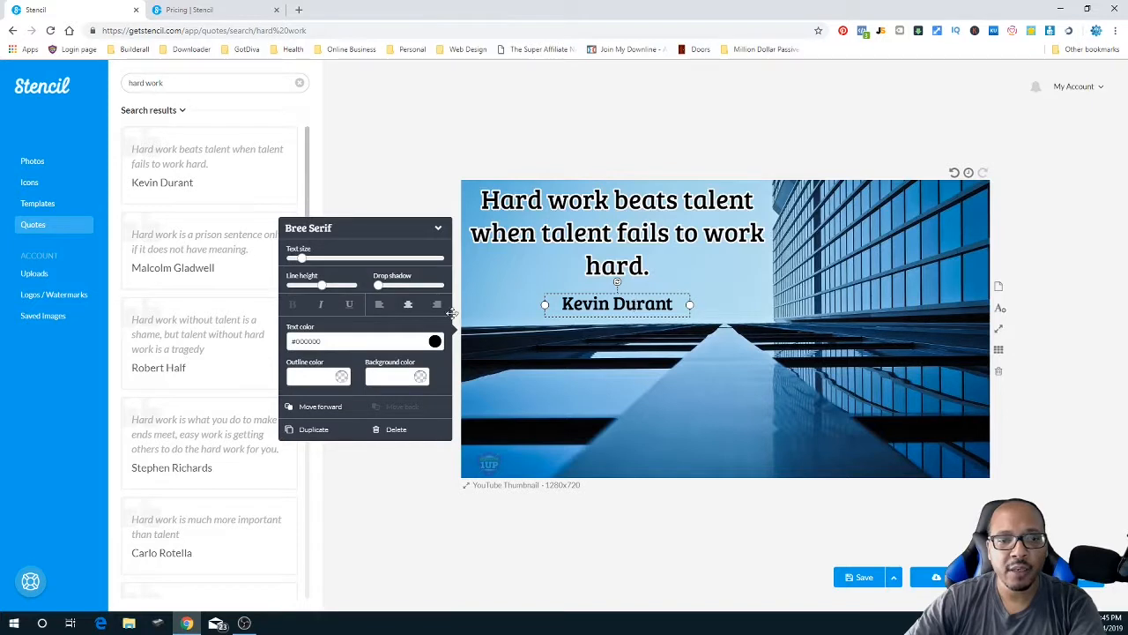
left_click(340, 375)
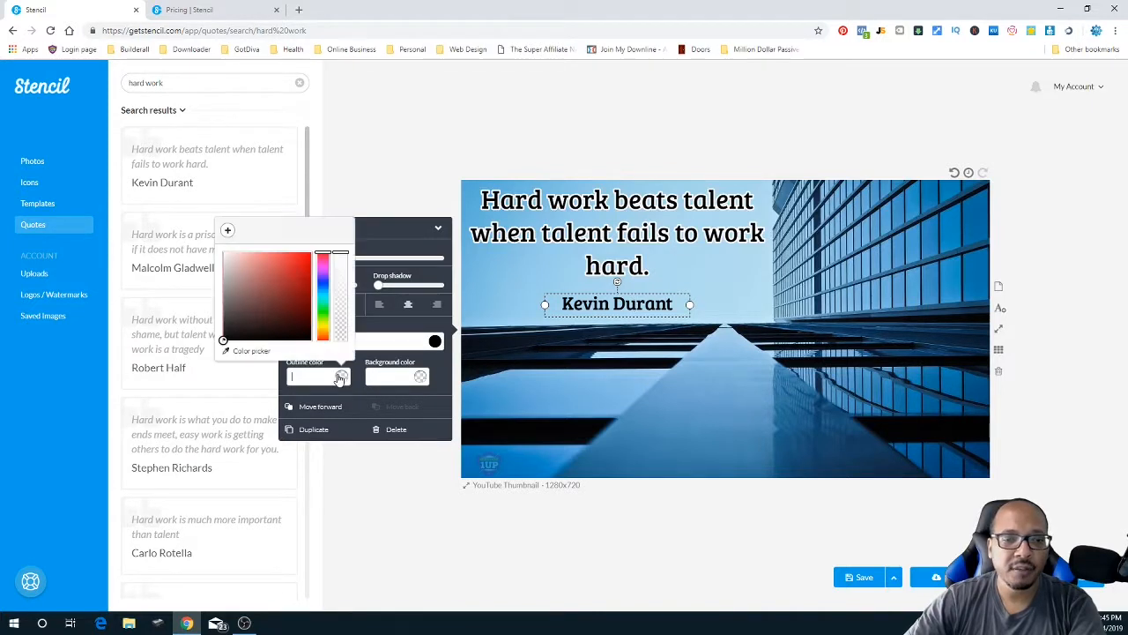
left_click(223, 253)
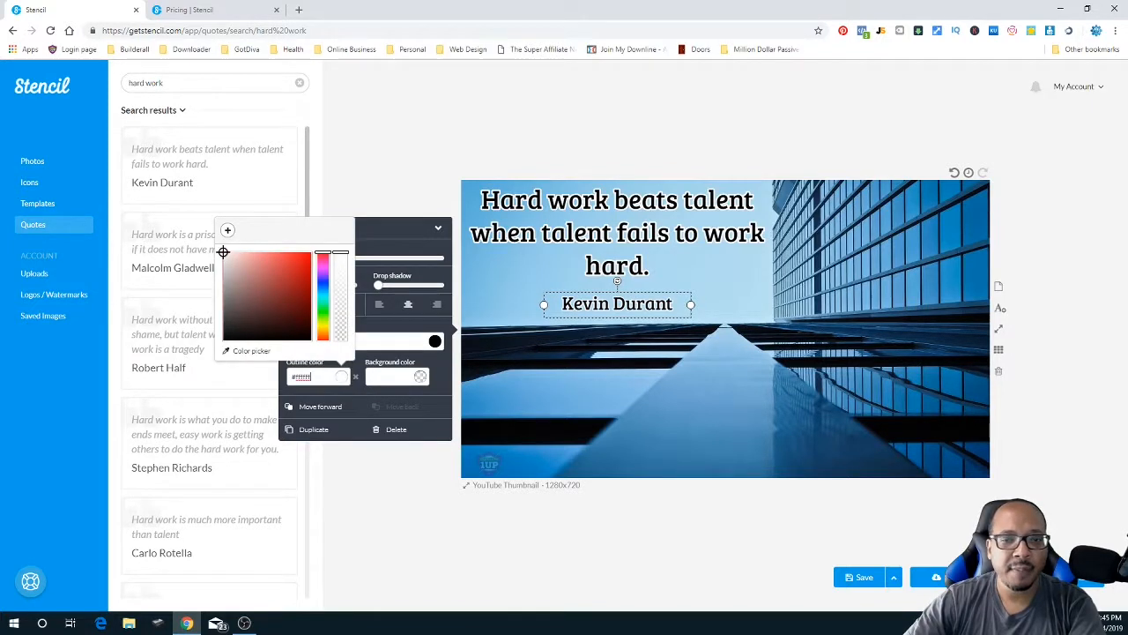
left_click(398, 232)
- Give the Kevin Durant credit a light grey #dbd7d7 background and widen its box
left_click(398, 232)
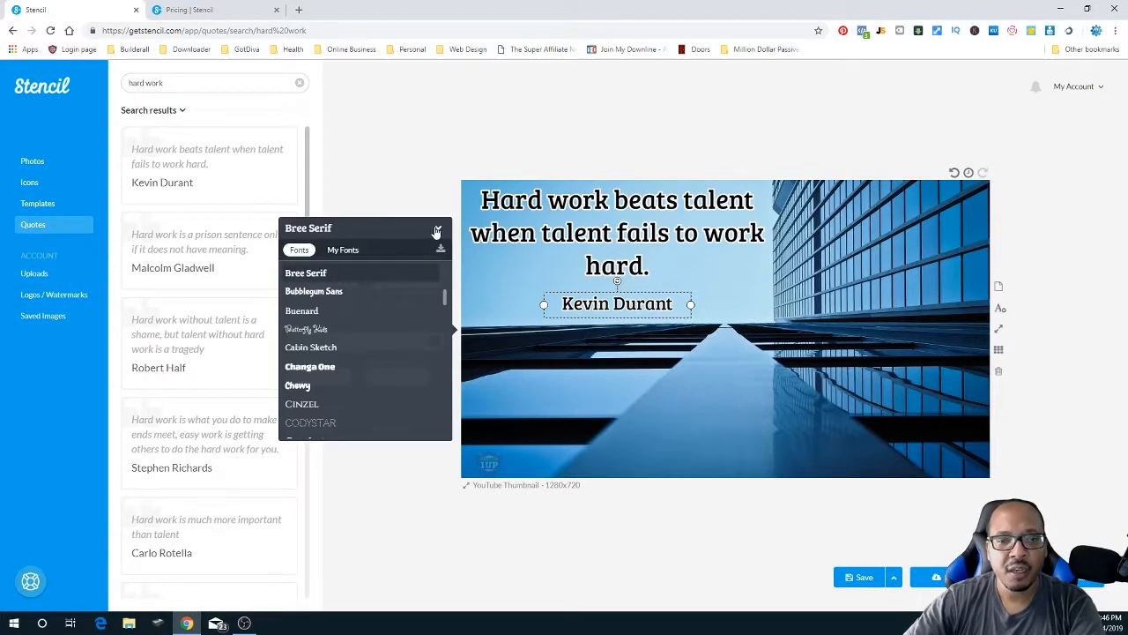
left_click(440, 231)
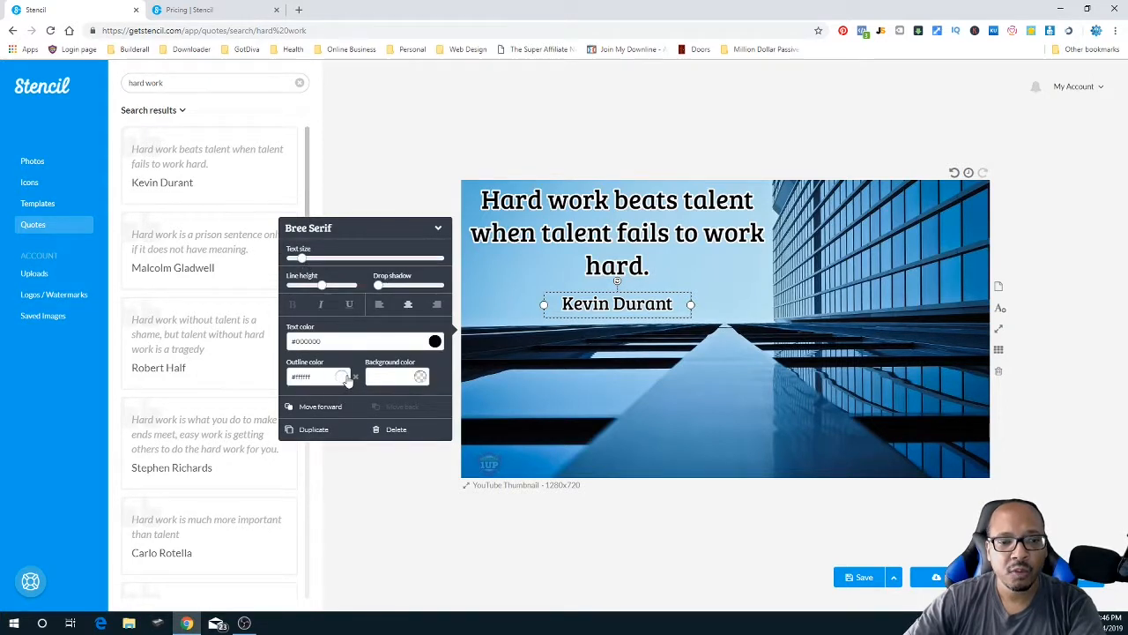
left_click(420, 377)
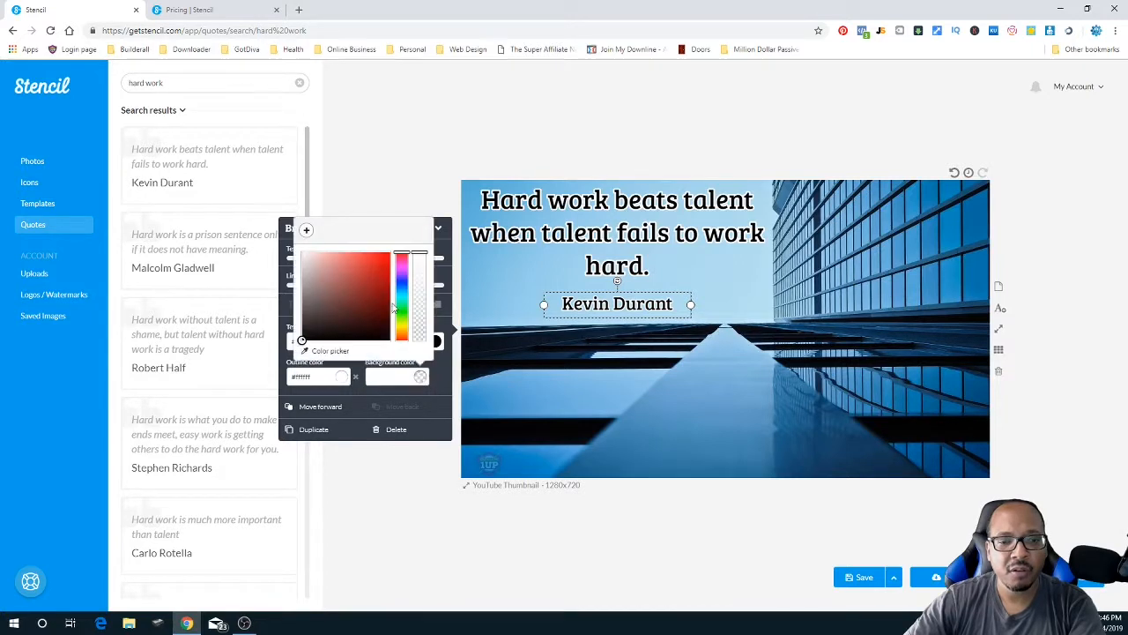
left_click_drag(302, 340, 304, 264)
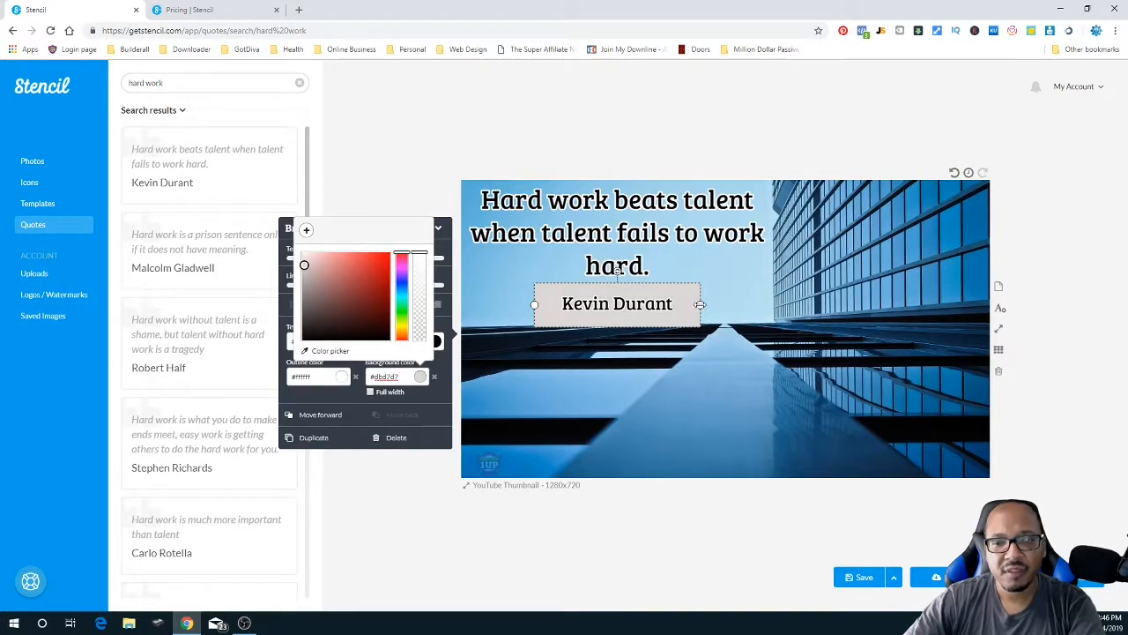
left_click_drag(700, 304, 676, 304)
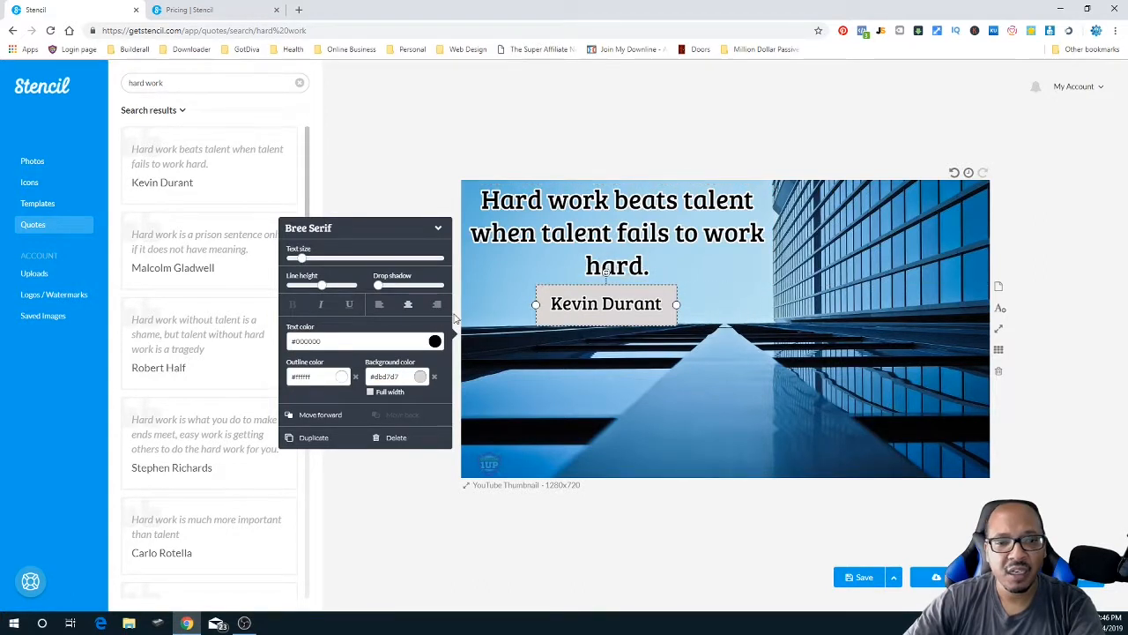
- Tighten the credit's line height, centre-align its text, and widen the box slightly
left_click_drag(324, 288, 291, 289)
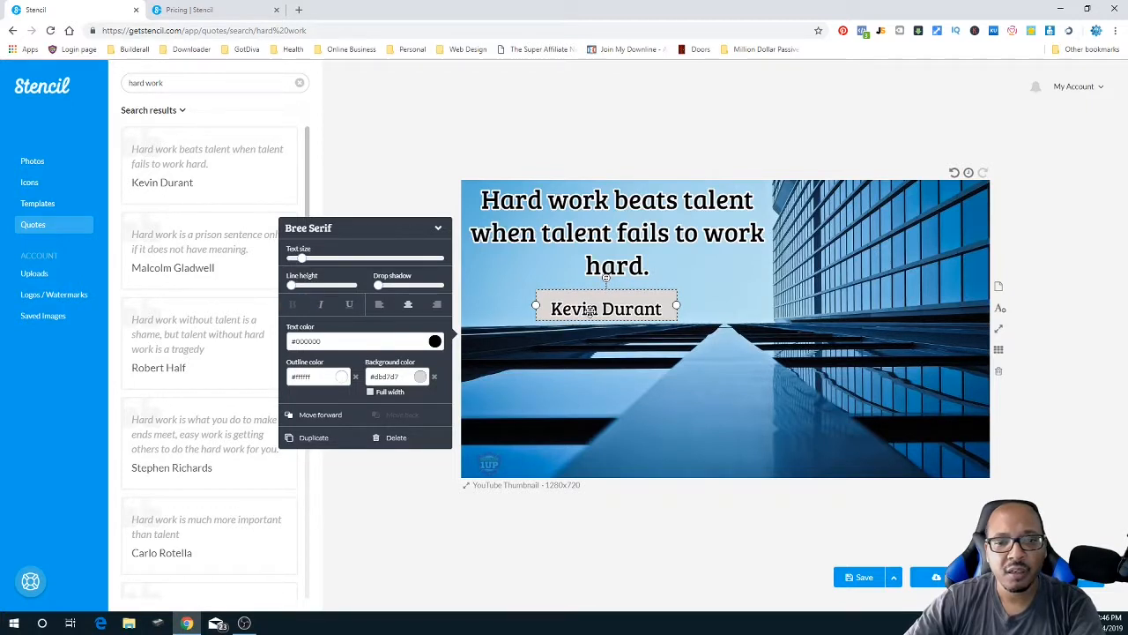
left_click(379, 304)
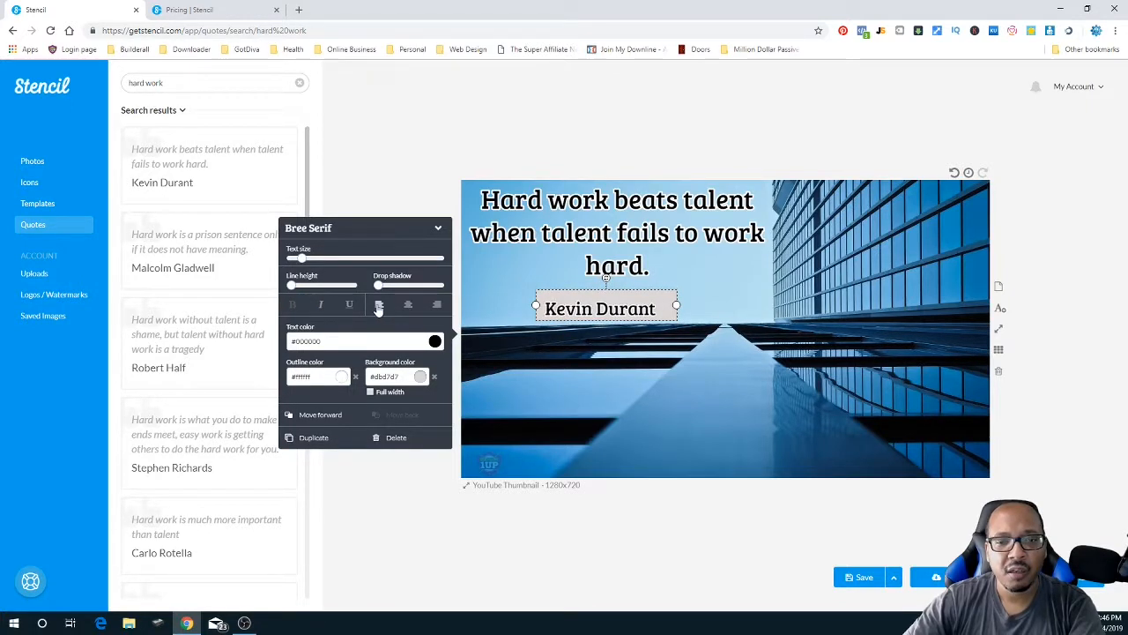
left_click(407, 305)
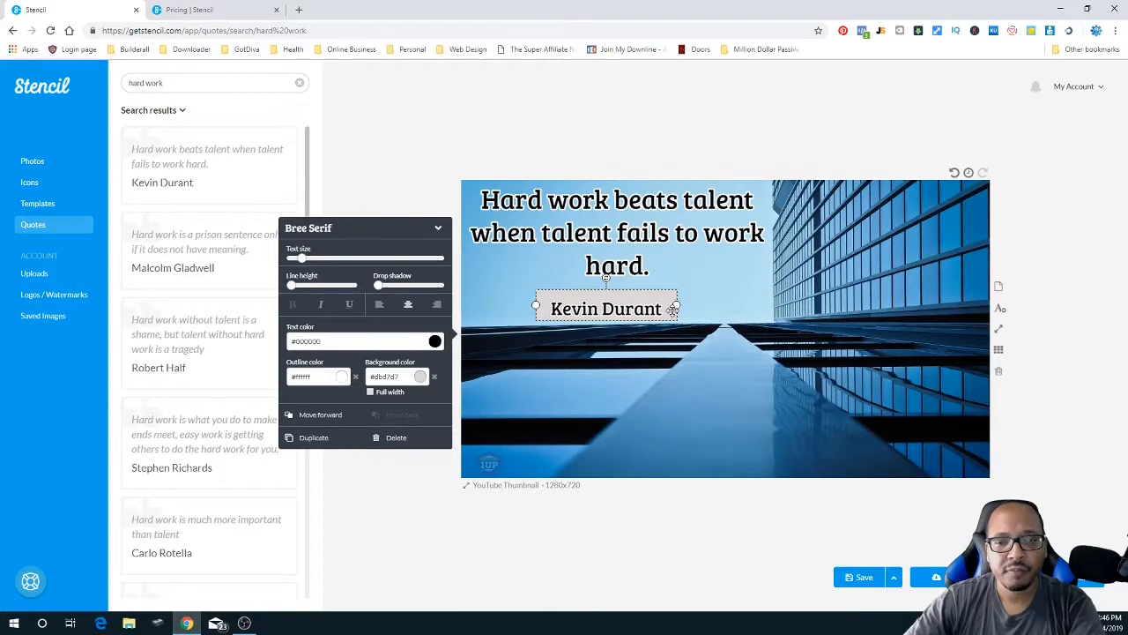
left_click_drag(676, 305, 654, 318)
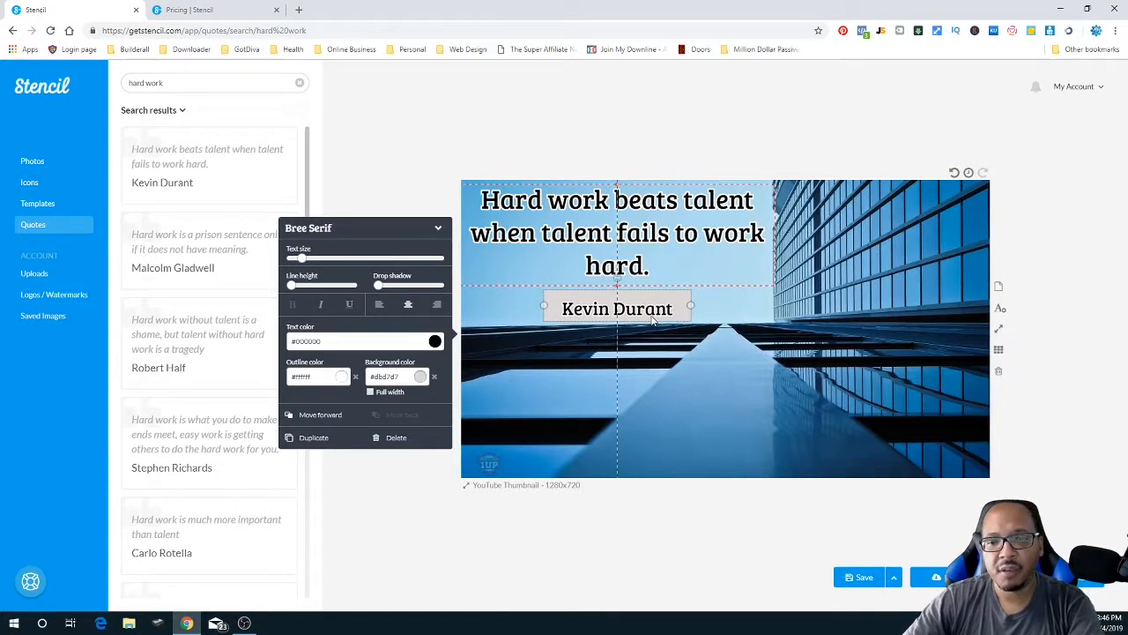
left_click(732, 364)
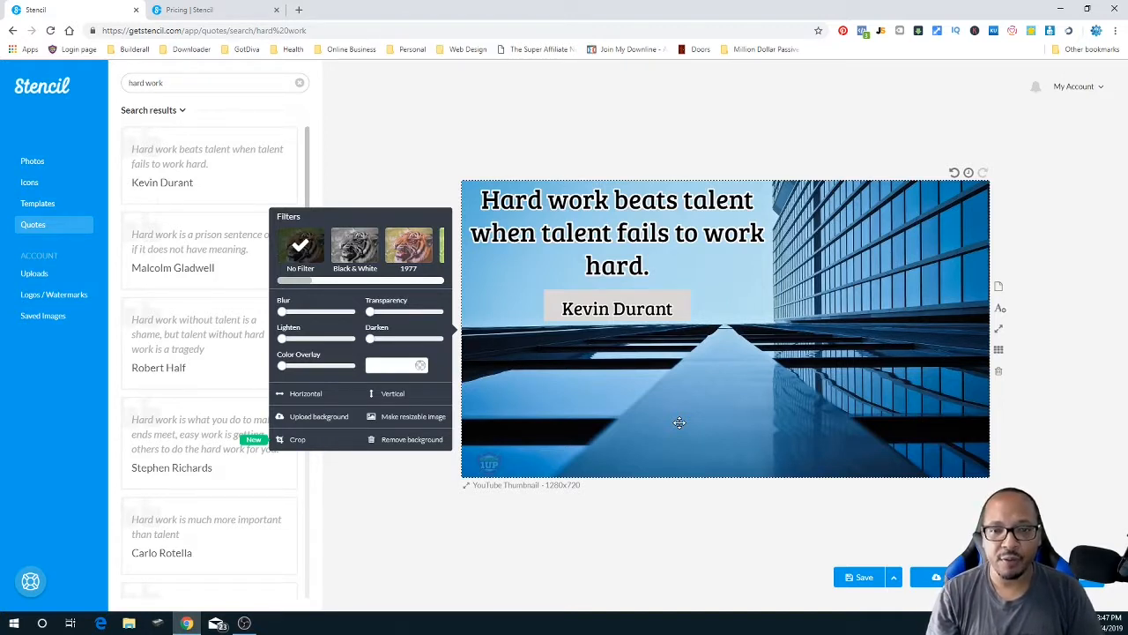
- Show the post size presets such as Twitter 1200x675 and Pinterest 600x900
left_click(526, 486)
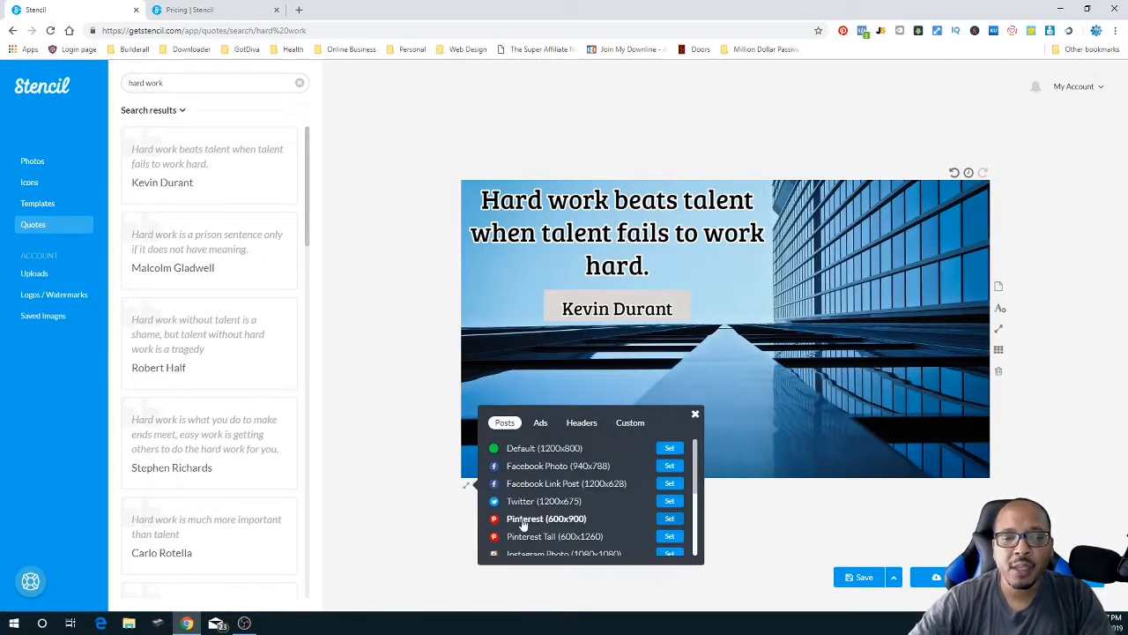
- Try the Facebook Photo 940x788 and Facebook Ad (Carousel) 600x600 canvas sizes
left_click(553, 471)
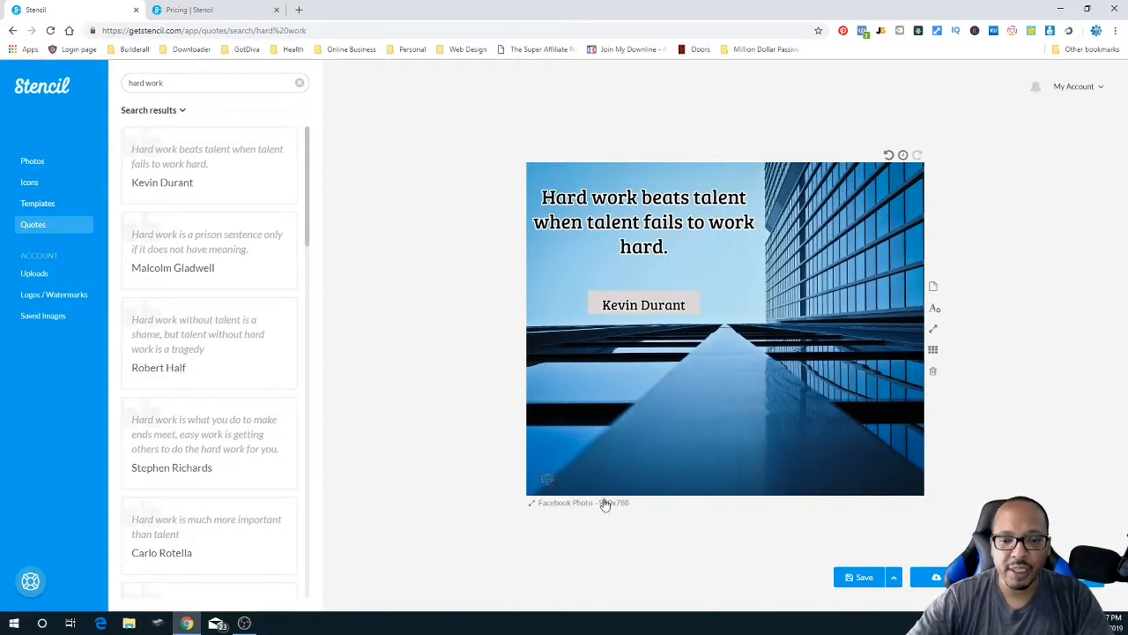
left_click(584, 510)
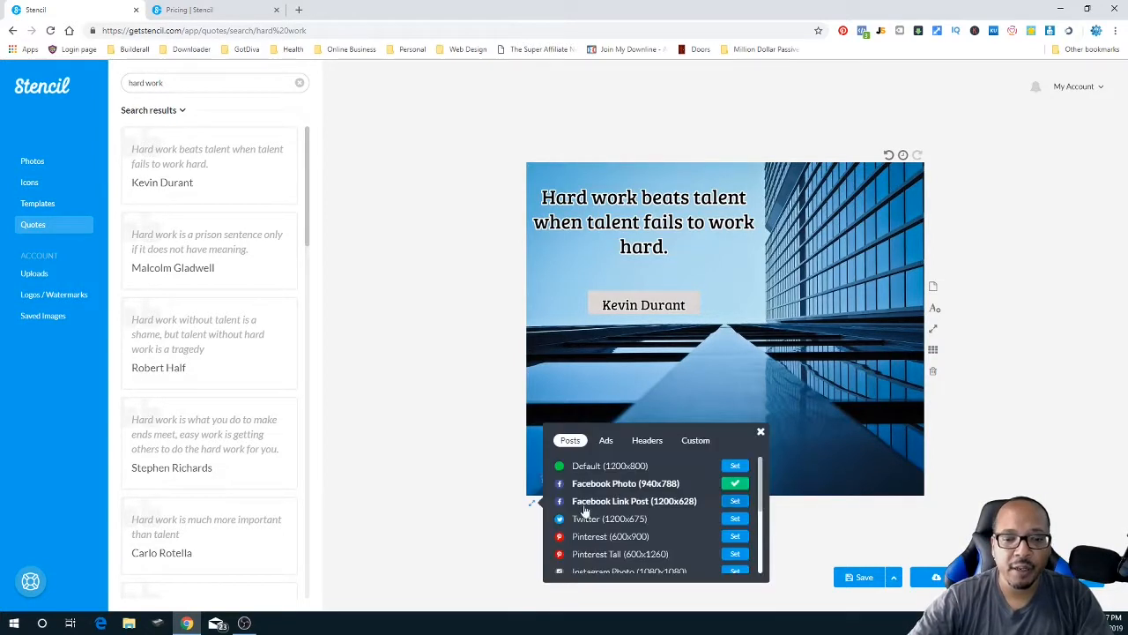
scroll(582, 522, "down", 3)
left_click(606, 440)
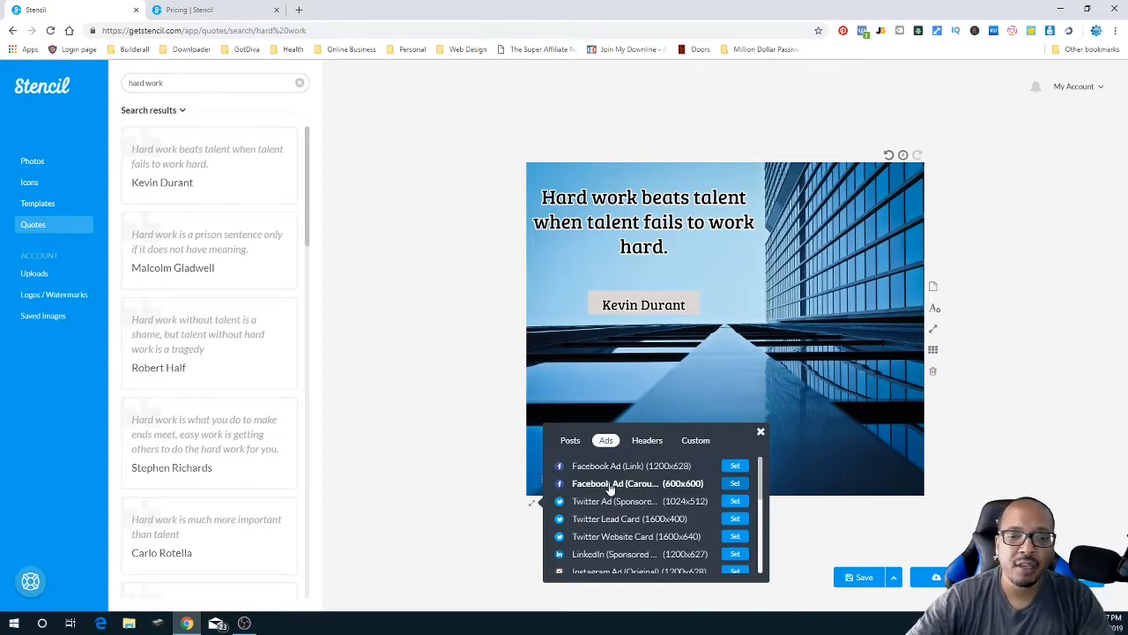
left_click(609, 485)
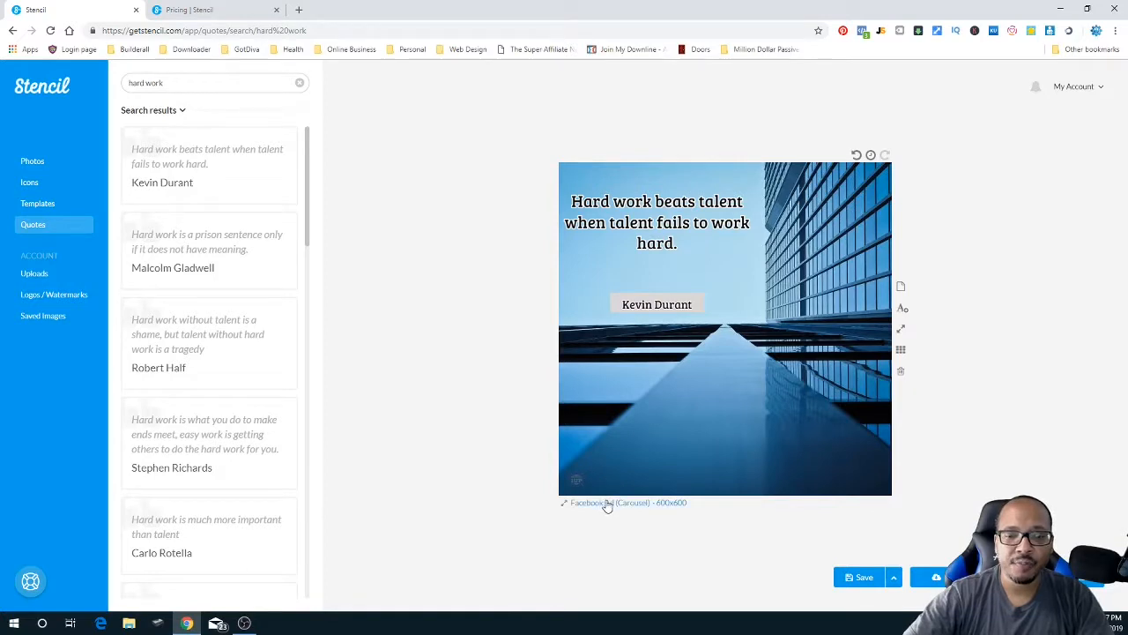
- Return to the Posts presets and apply the LinkedIn Photo 1400x800 size
left_click(605, 504)
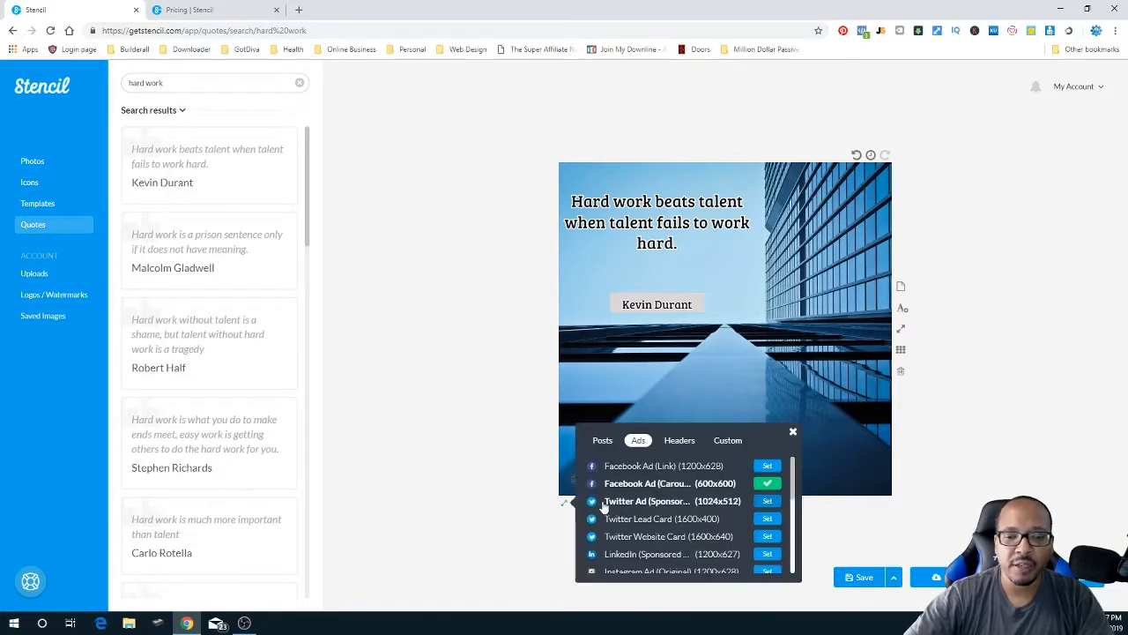
scroll(652, 546, "down", 5)
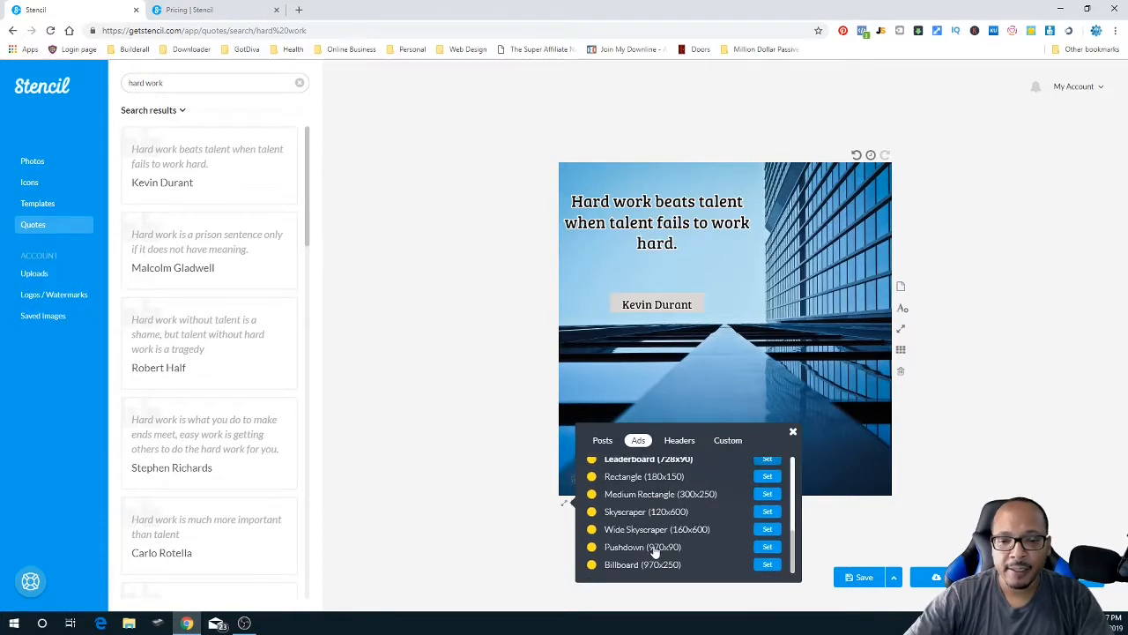
scroll(654, 551, "up", 4)
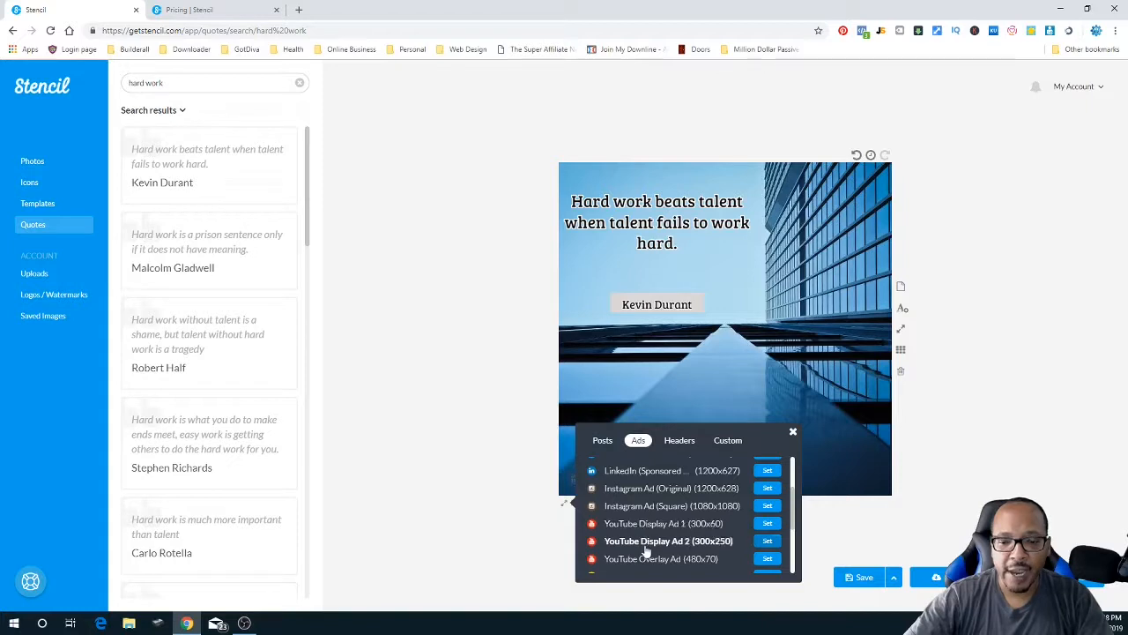
left_click(613, 446)
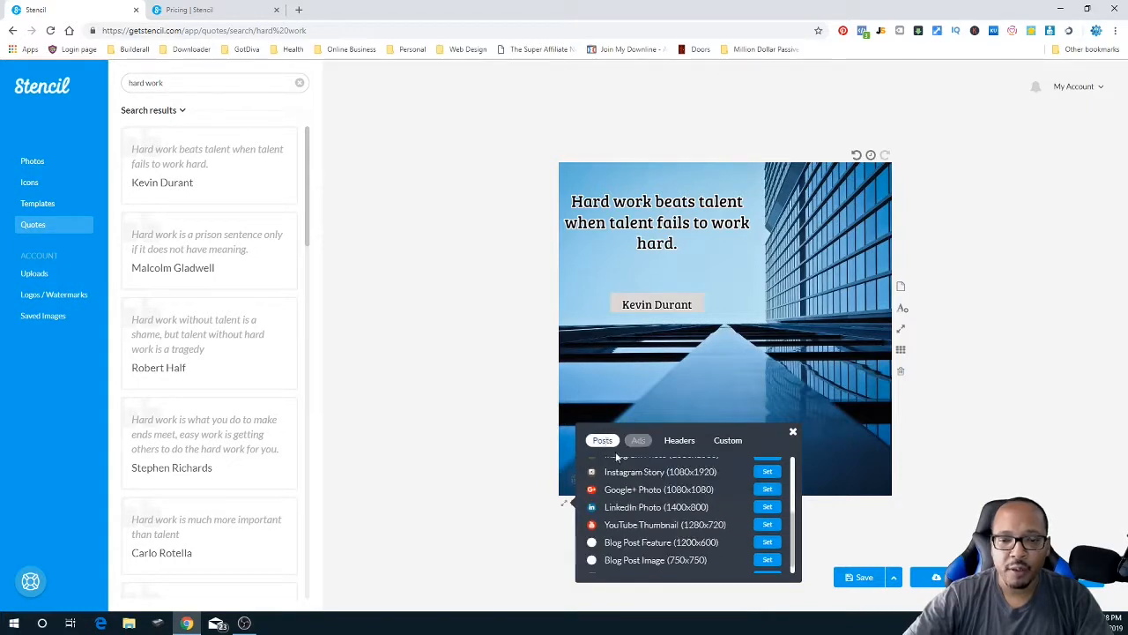
scroll(642, 522, "up", 3)
scroll(641, 522, "down", 3)
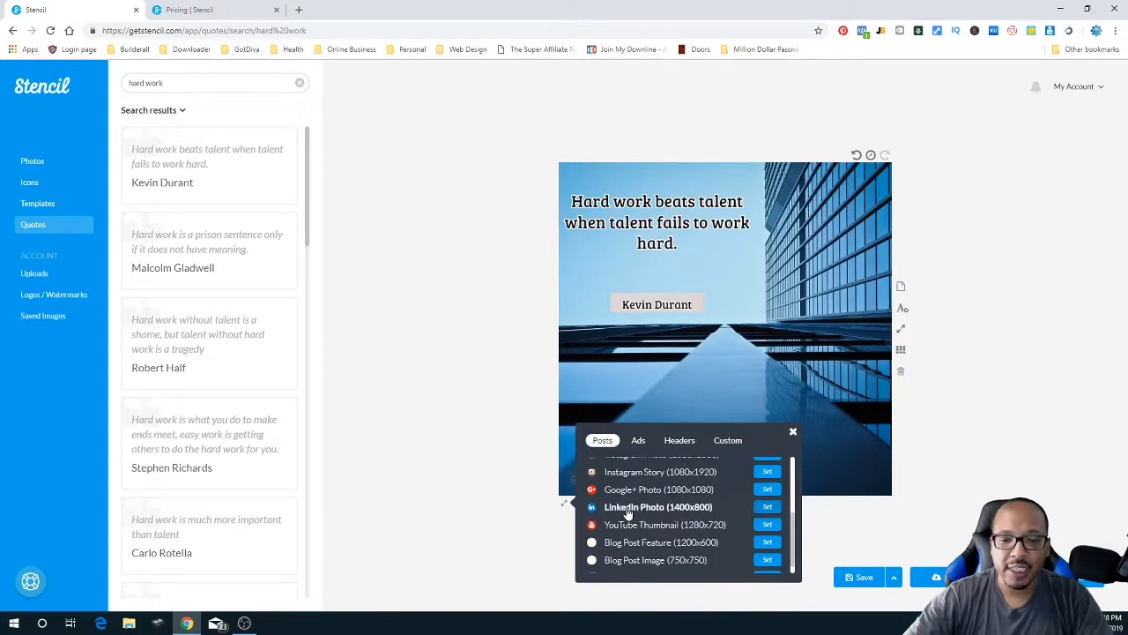
left_click(628, 509)
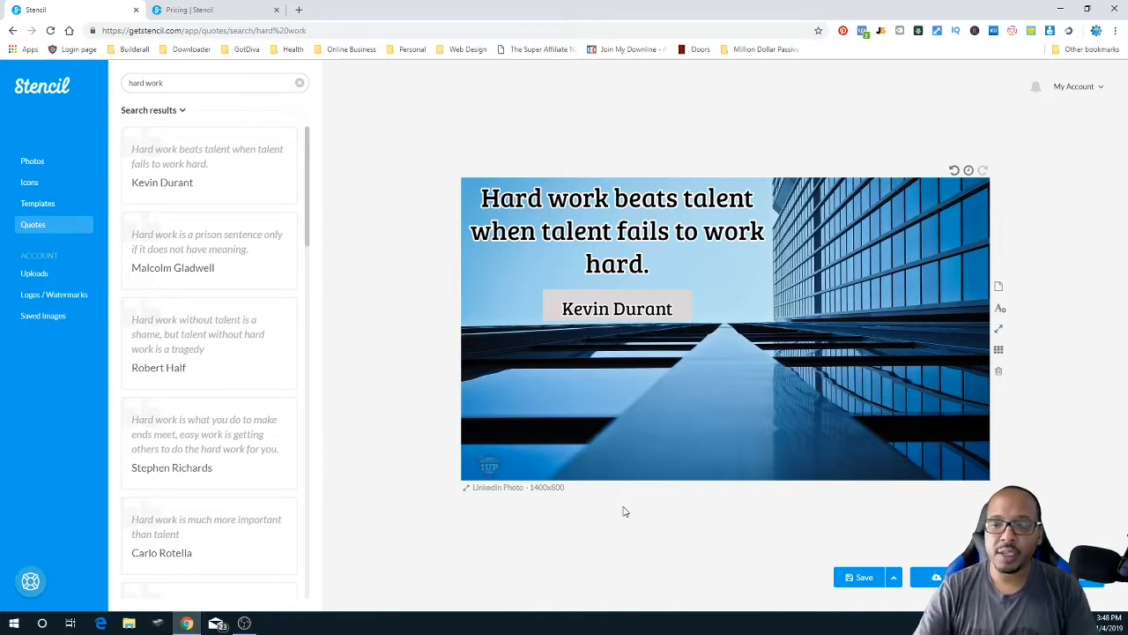
- Expand the Save options and bring up the Post to Facebook share dialog
left_click(894, 578)
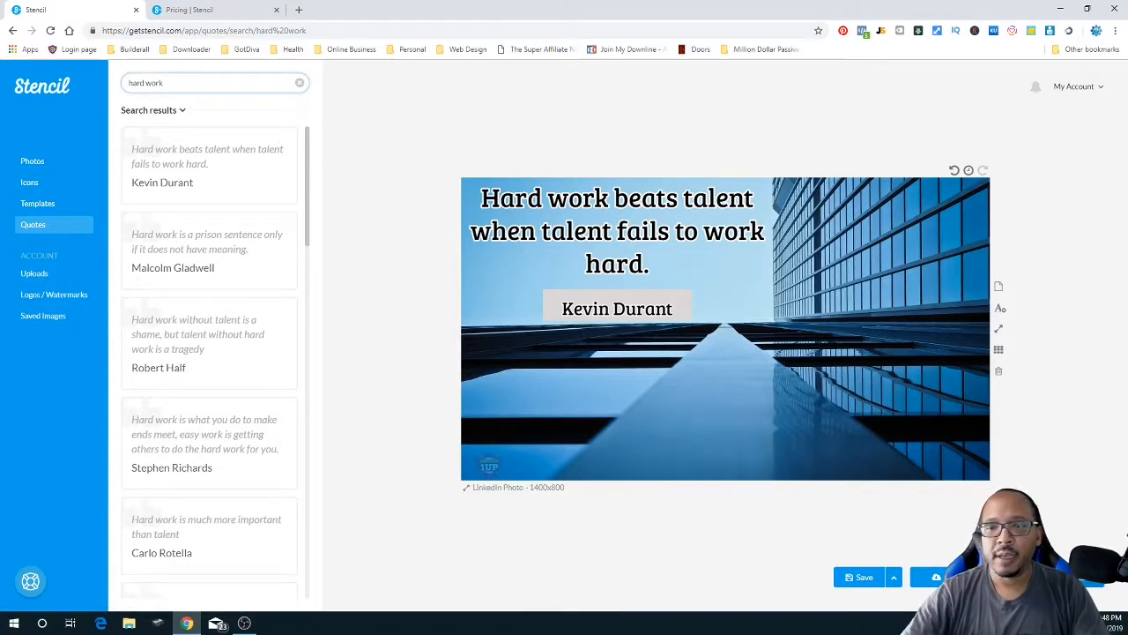
left_click(1056, 577)
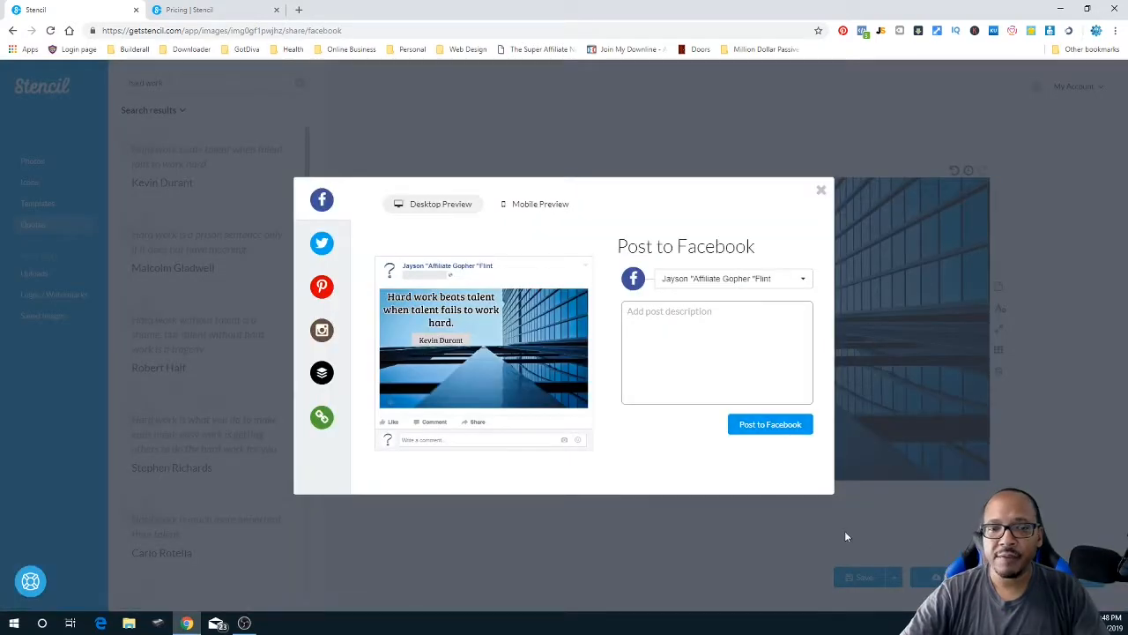
- Review the Instagram, Buffer and Facebook sharing options, including their mobile previews
left_click(322, 331)
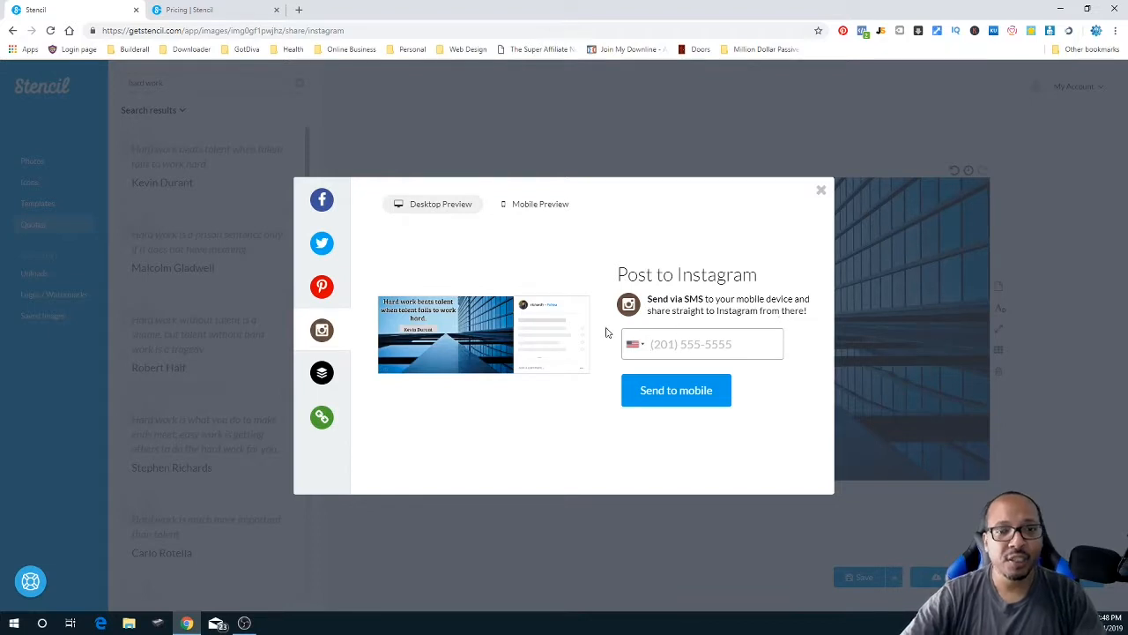
mouse_move(470, 347)
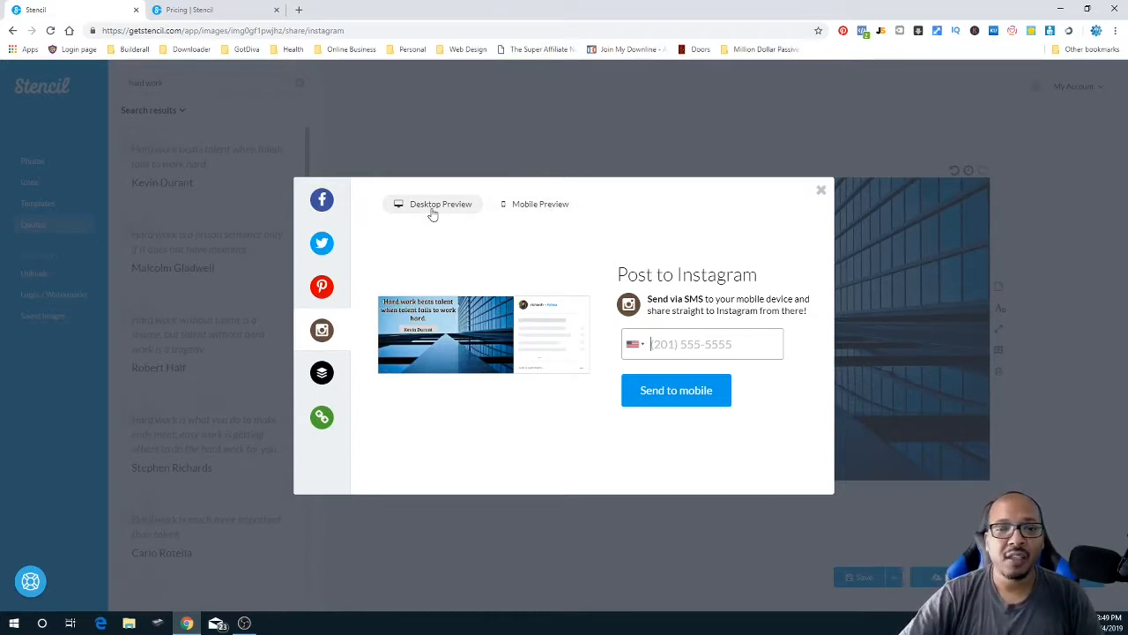
left_click(532, 208)
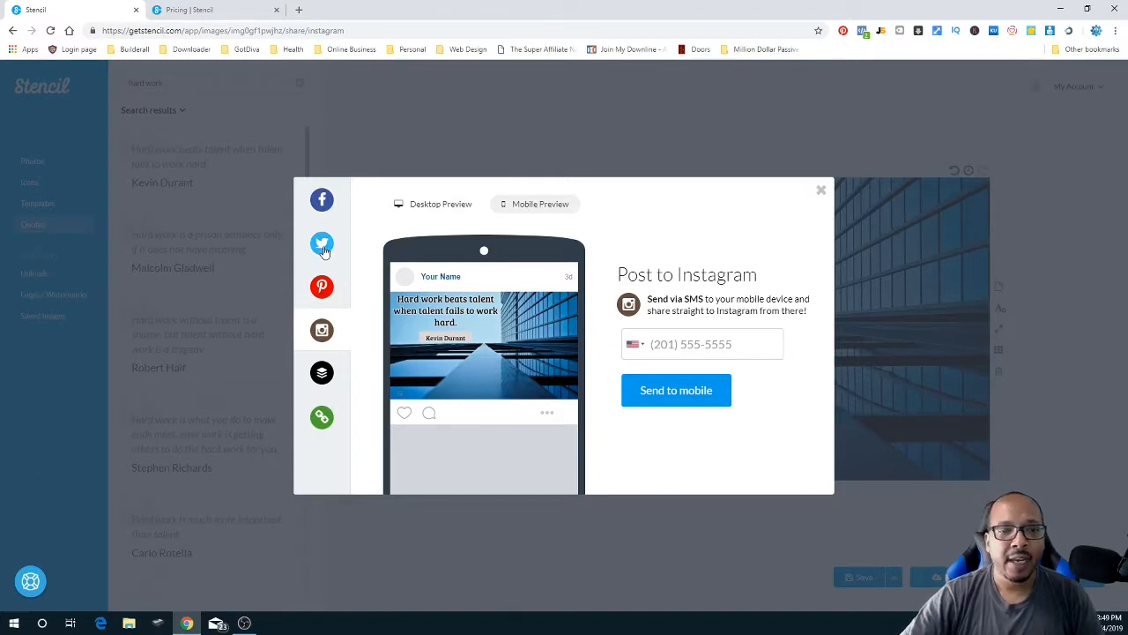
left_click(321, 372)
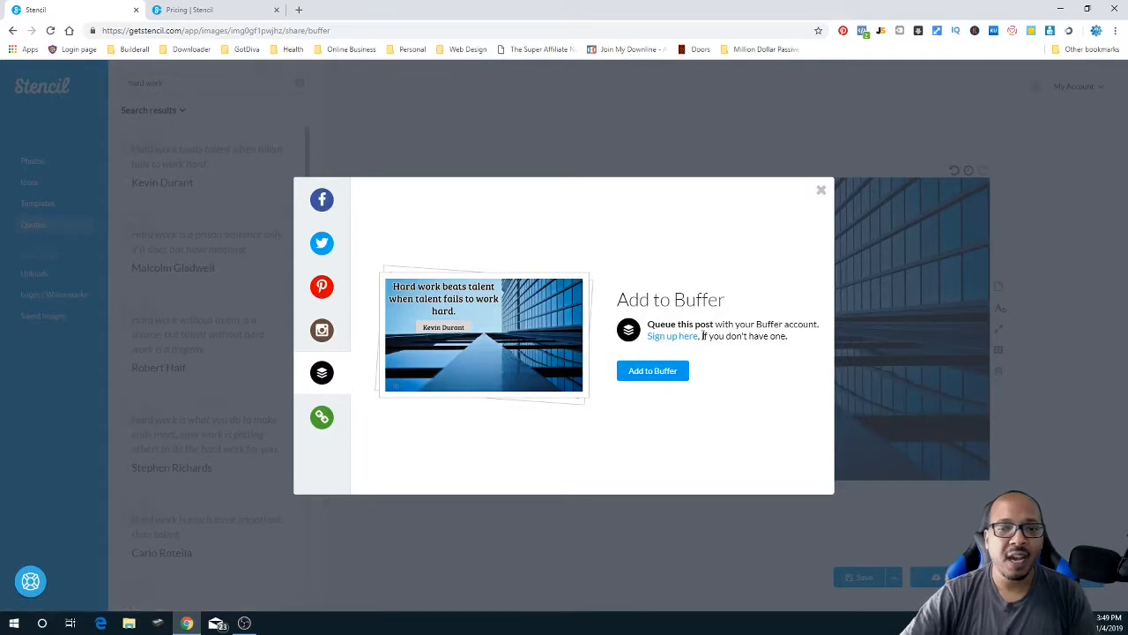
left_click(322, 200)
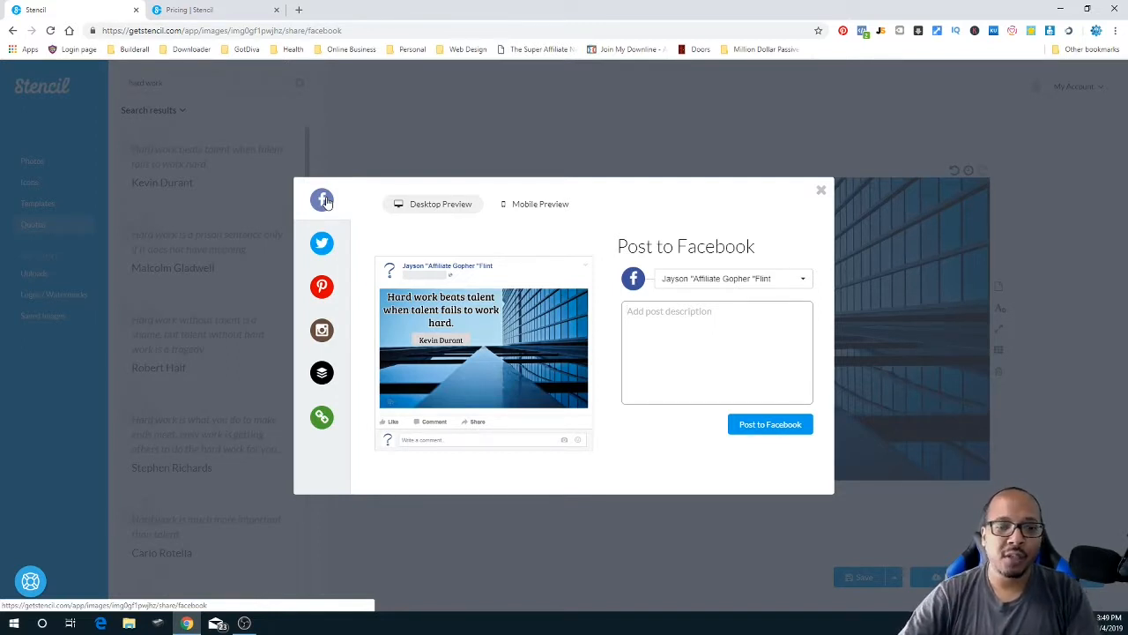
left_click(546, 212)
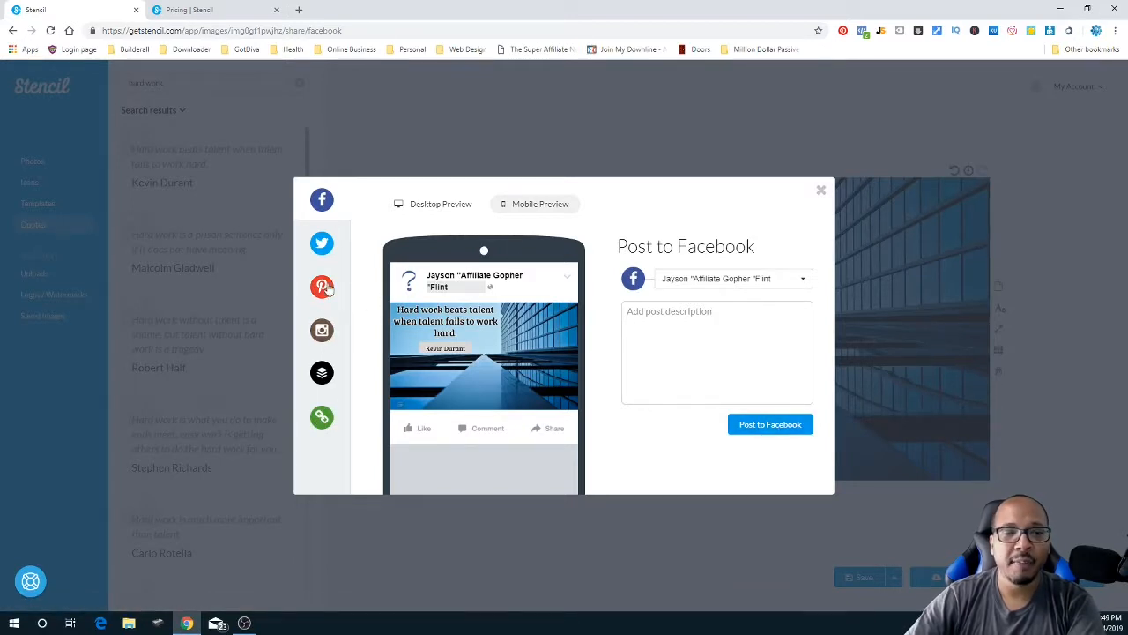
- Select the image's direct bit.ly link, then close the sharing dialog
left_click(322, 418)
left_click(658, 367)
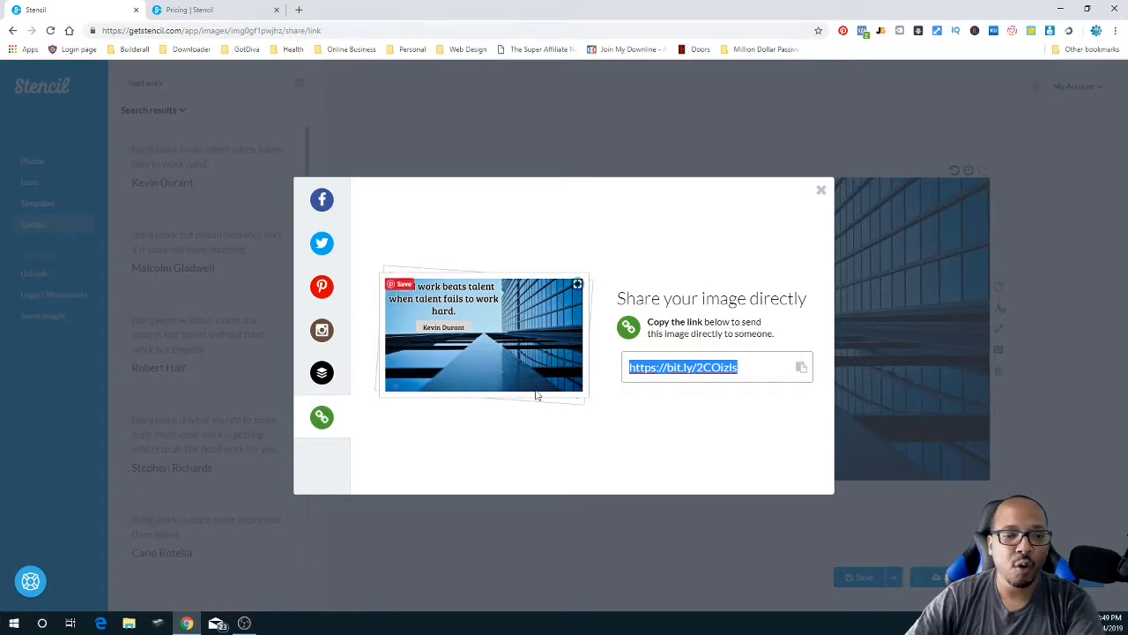
left_click(820, 193)
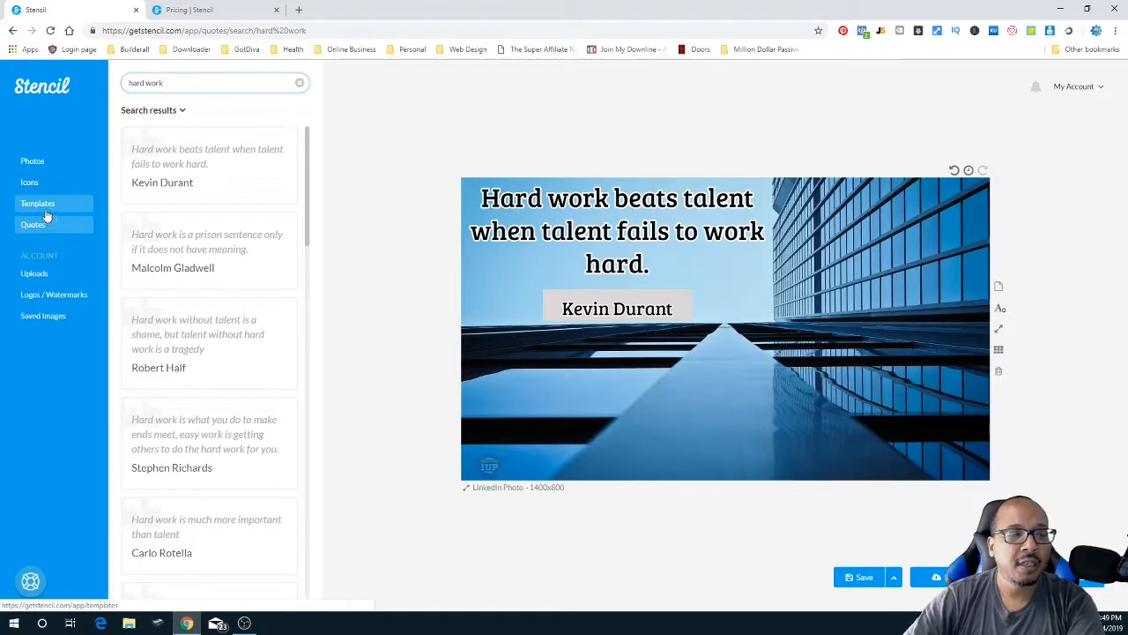
- Add a shrunken YouTube logo below the Kevin Durant credit, plus a black square shape
left_click(30, 183)
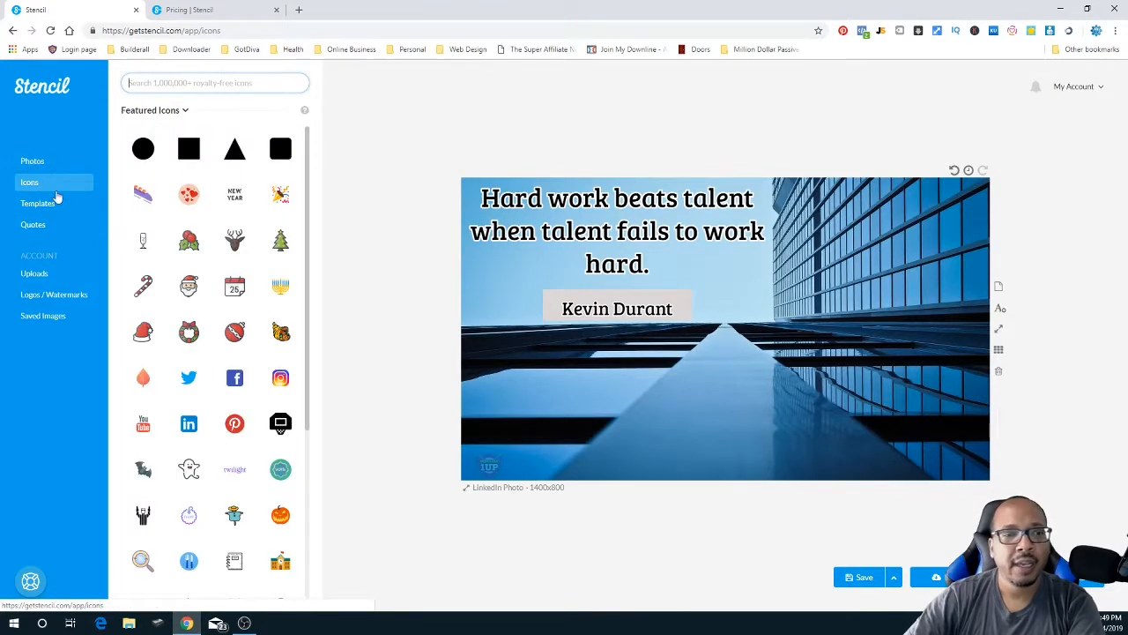
mouse_move(286, 213)
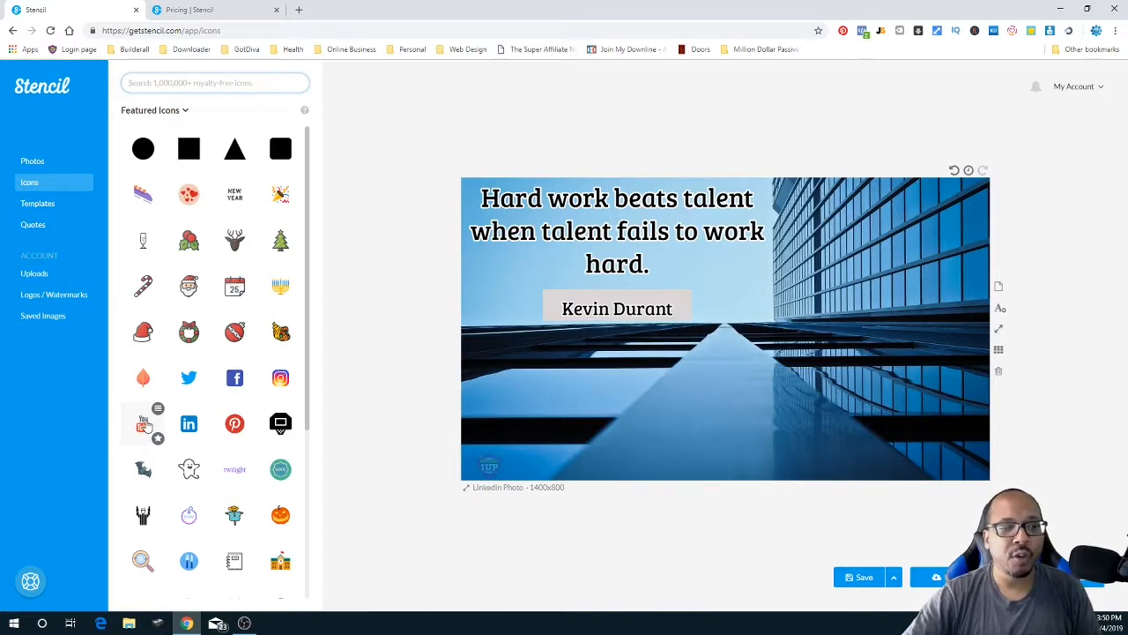
left_click(143, 424)
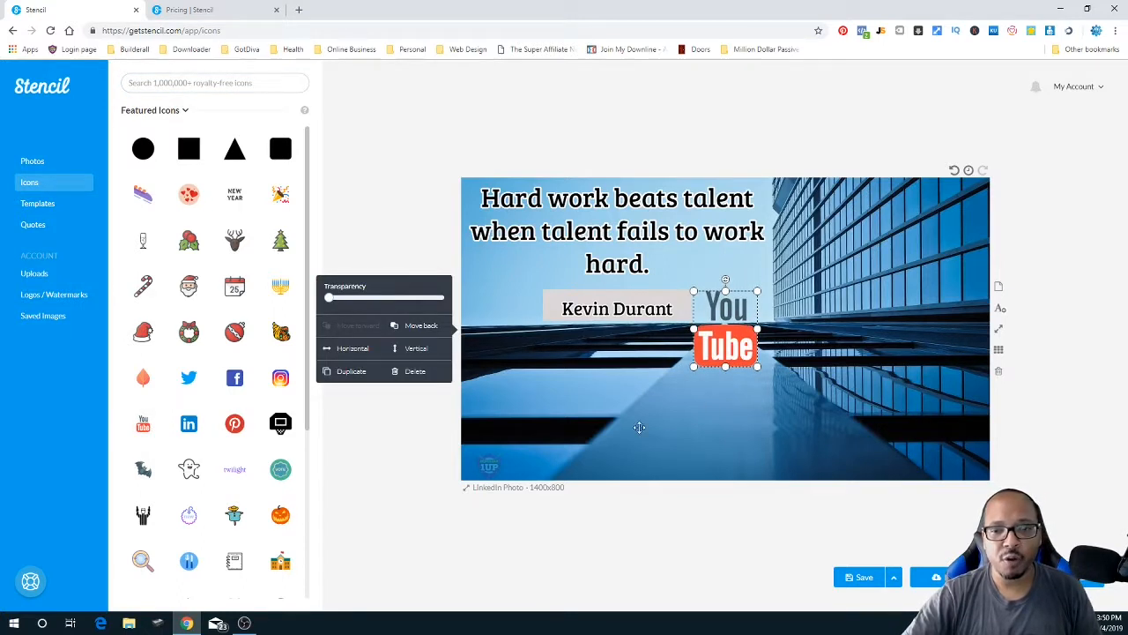
left_click_drag(760, 367, 614, 392)
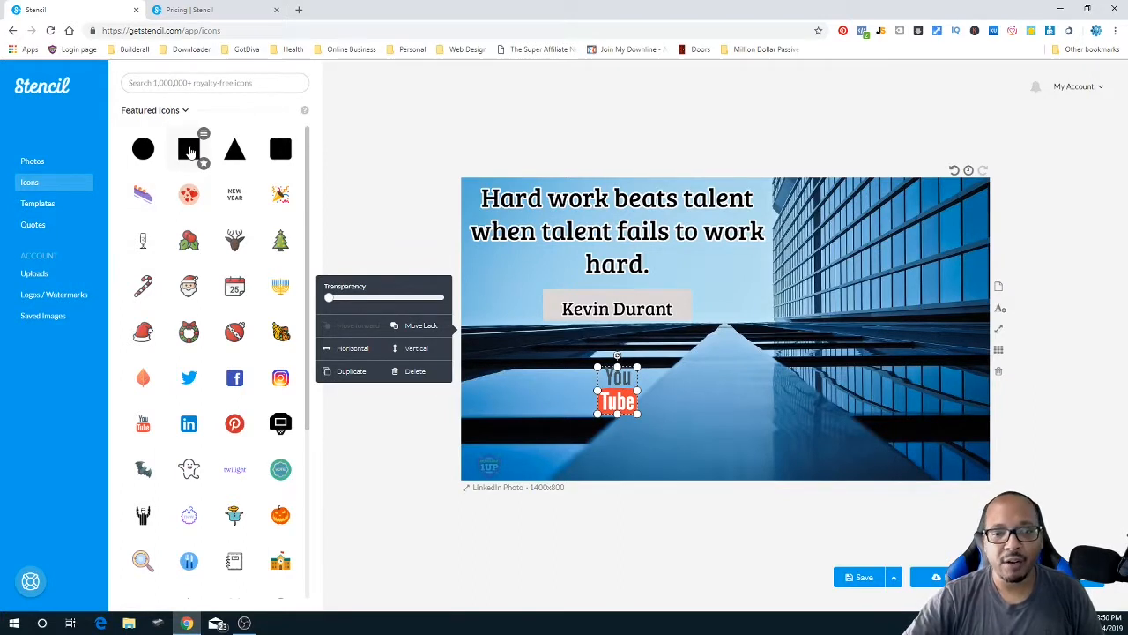
left_click(189, 150)
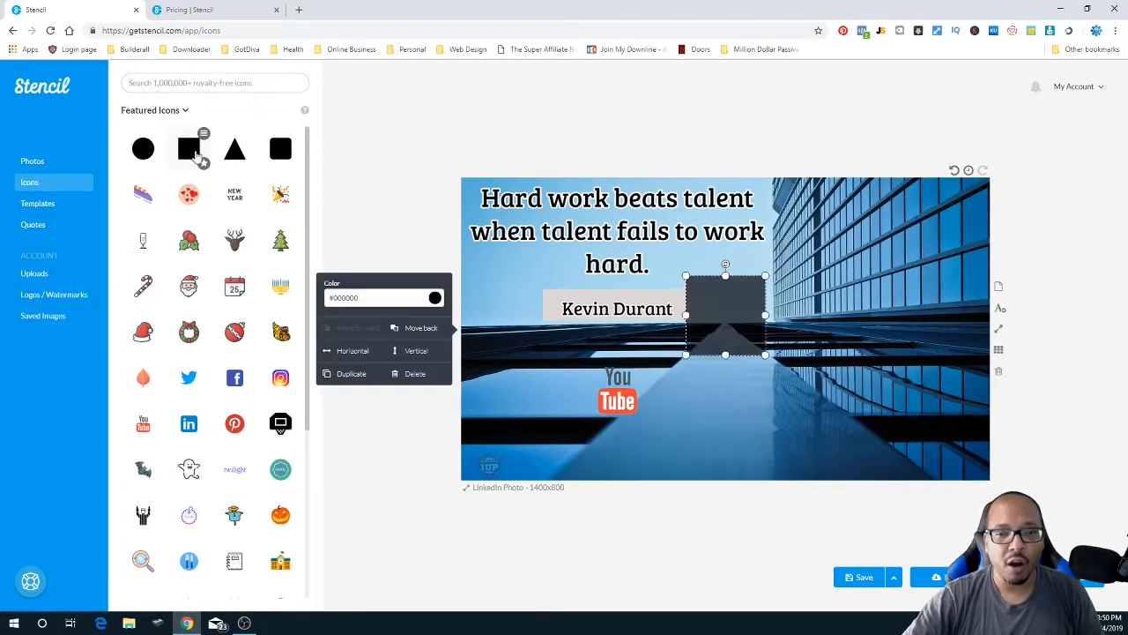
- Stretch the black square into a wide bar placed behind the YouTube logo
left_click_drag(724, 339, 699, 457)
left_click_drag(697, 407, 873, 396)
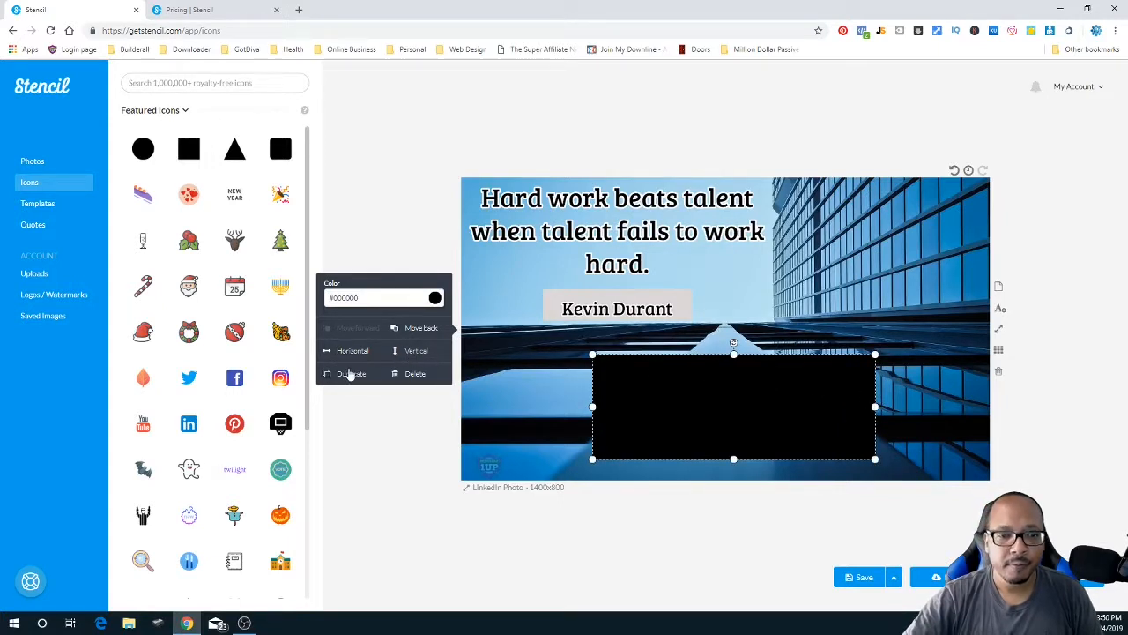
left_click(420, 329)
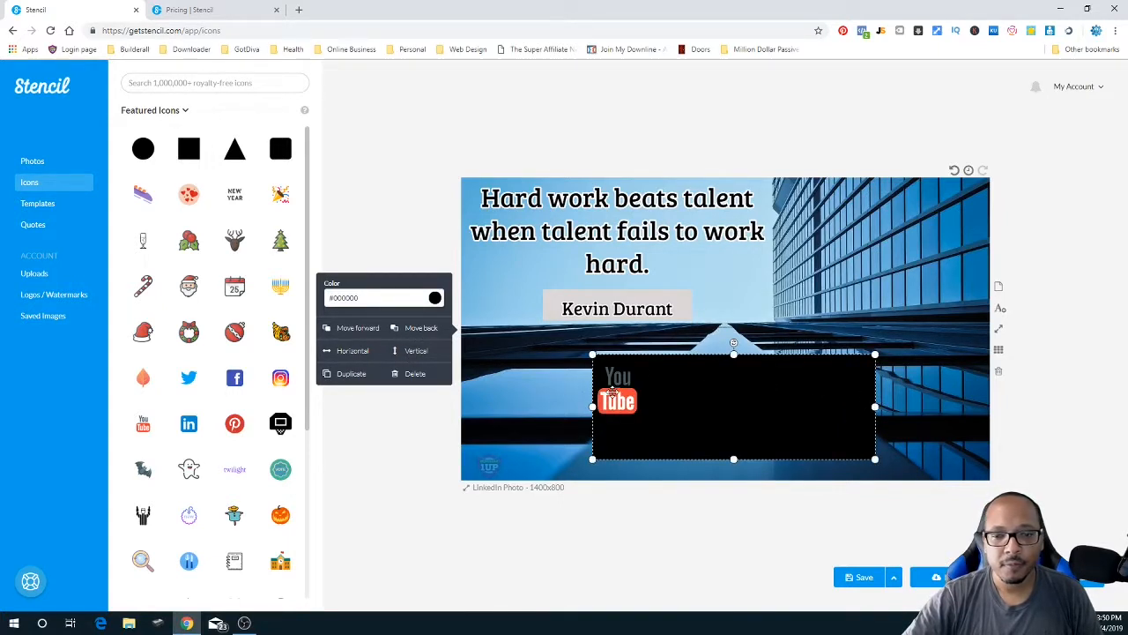
left_click(620, 391)
left_click_drag(621, 395, 619, 392)
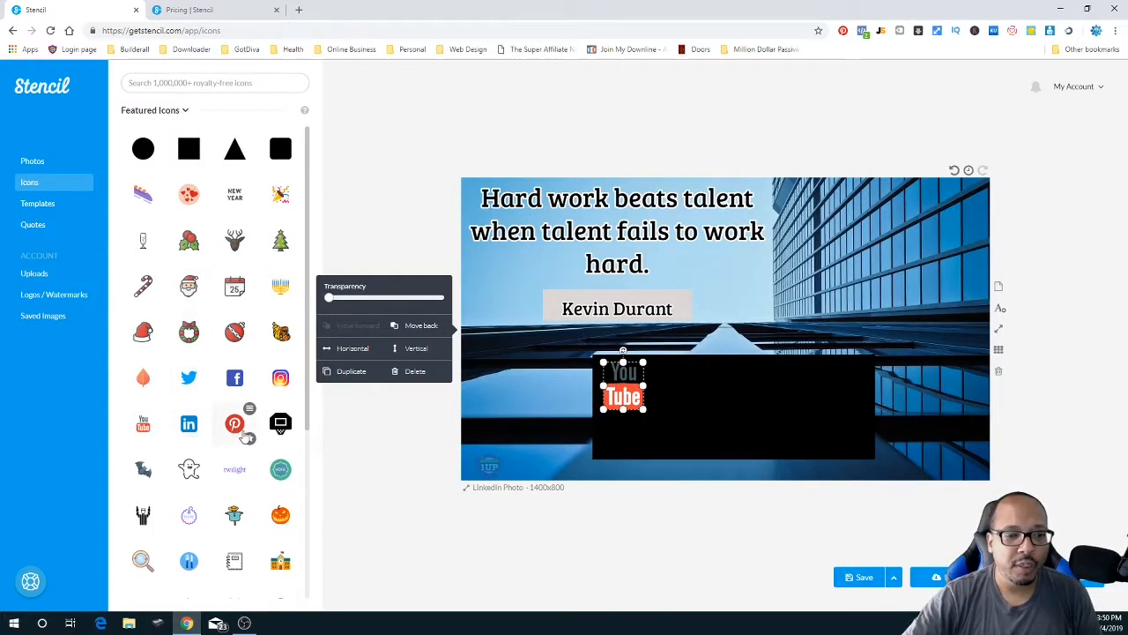
- Add an Instagram logo under the YouTube logo and resize both to match, closely spaced
left_click(280, 378)
left_click_drag(737, 328, 678, 398)
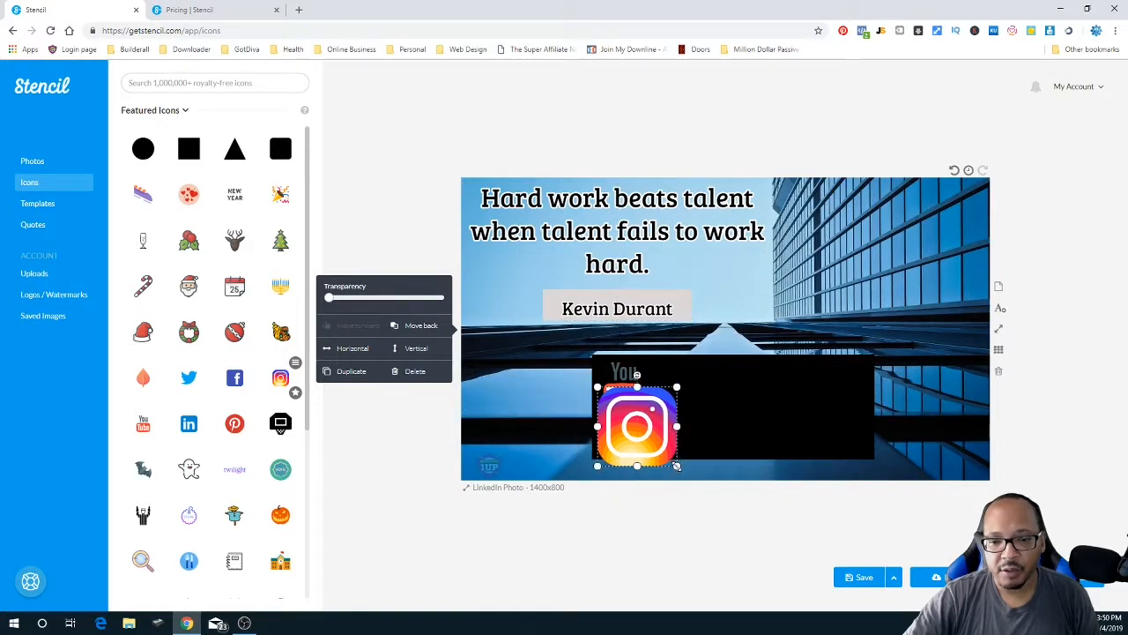
left_click_drag(676, 457, 631, 435)
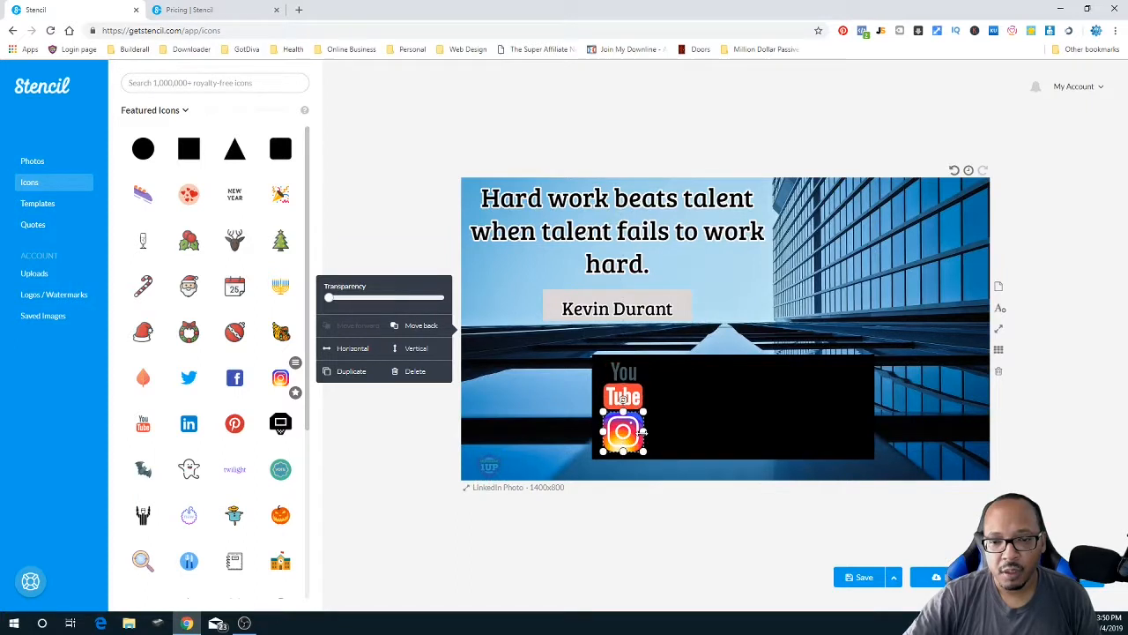
left_click_drag(644, 430, 640, 424)
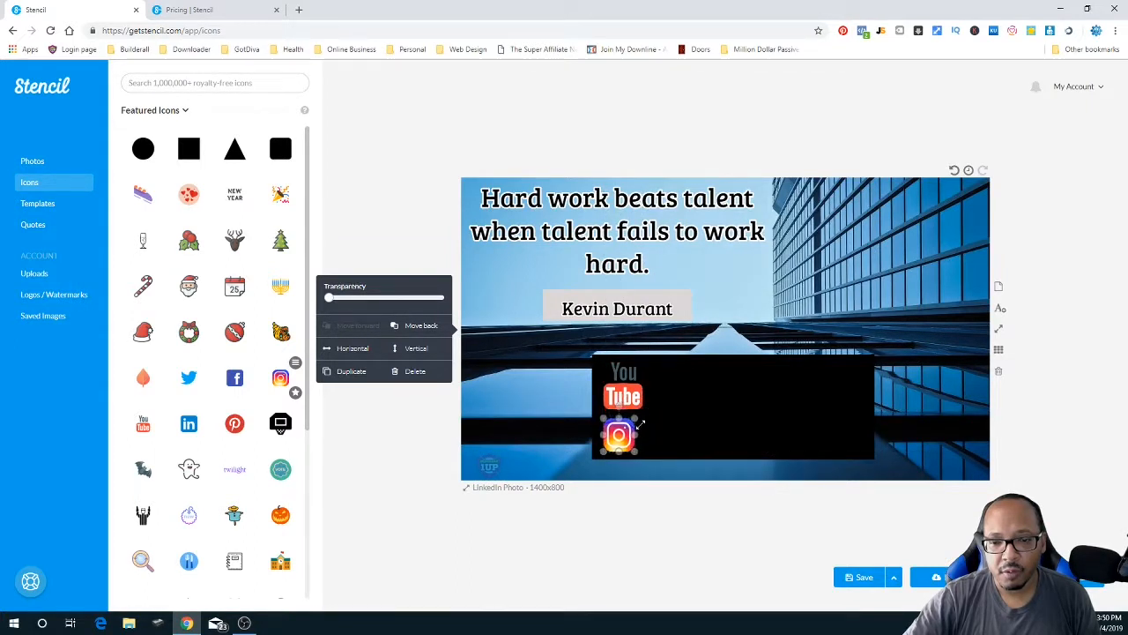
left_click(626, 392)
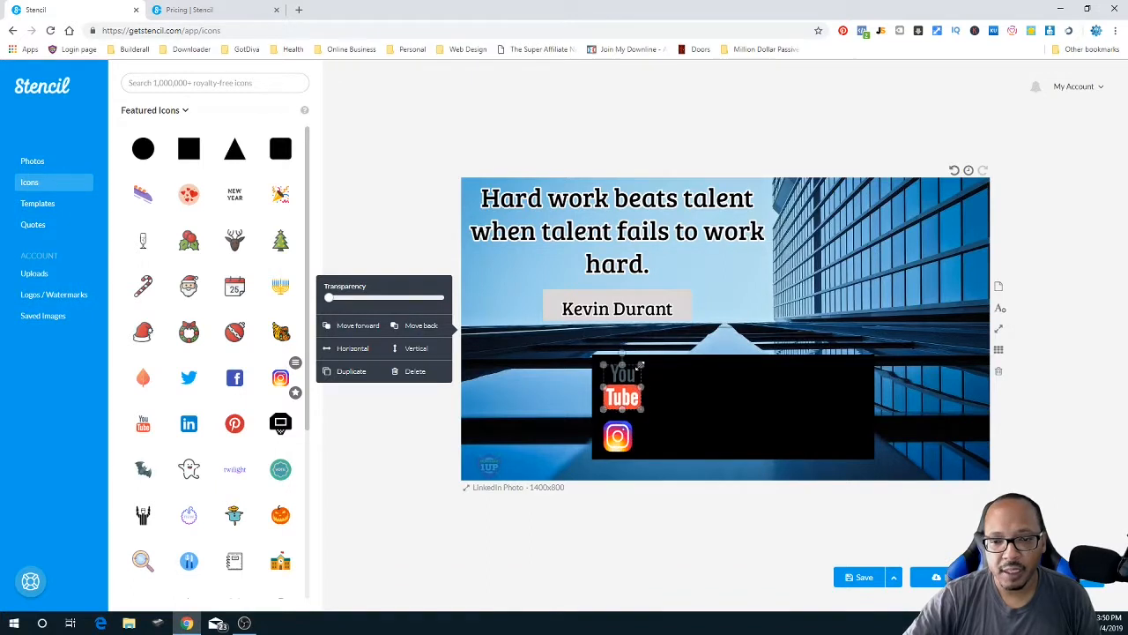
left_click_drag(641, 364, 624, 389)
left_click_drag(622, 436, 621, 428)
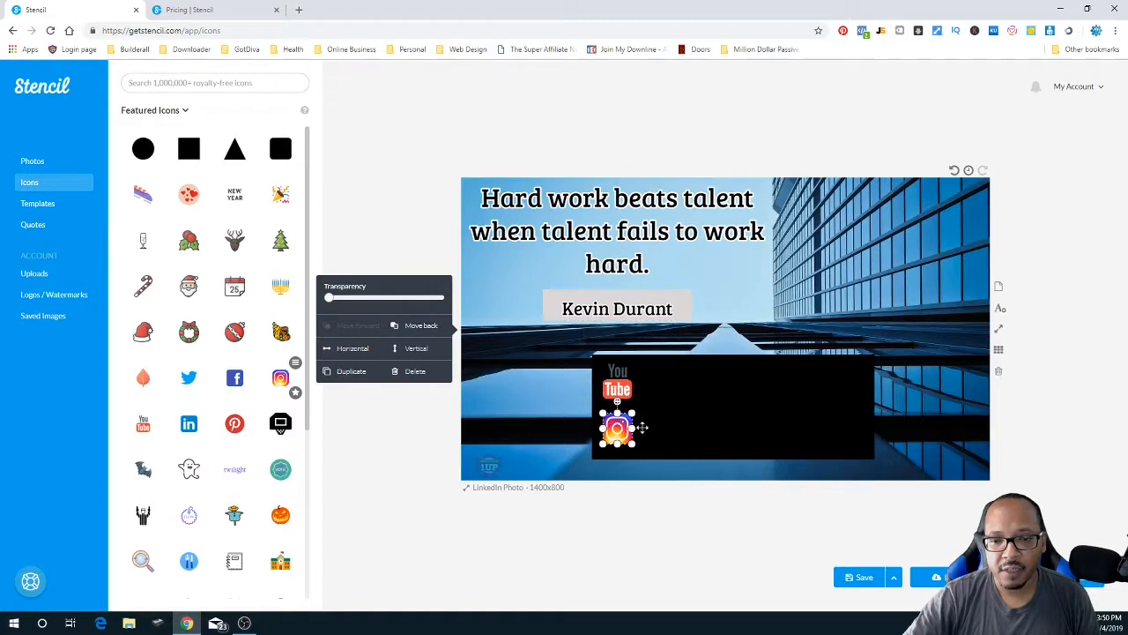
left_click(692, 424)
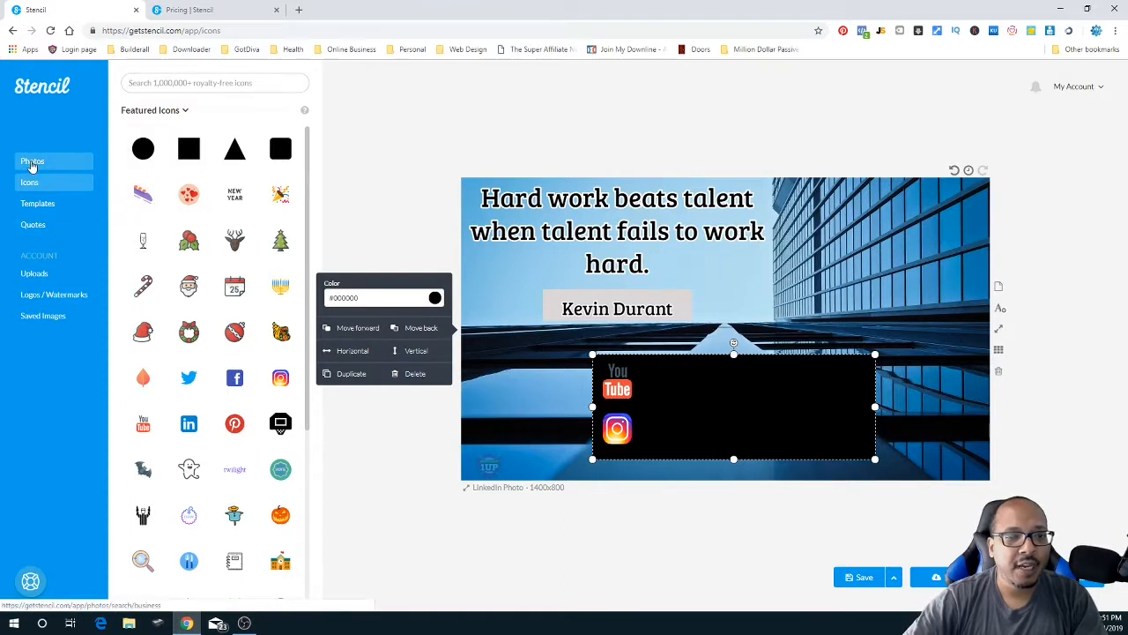
- Add a white (#ffffff) text box beside the YouTube logo and delete the leftover dark copy
left_click(1000, 308)
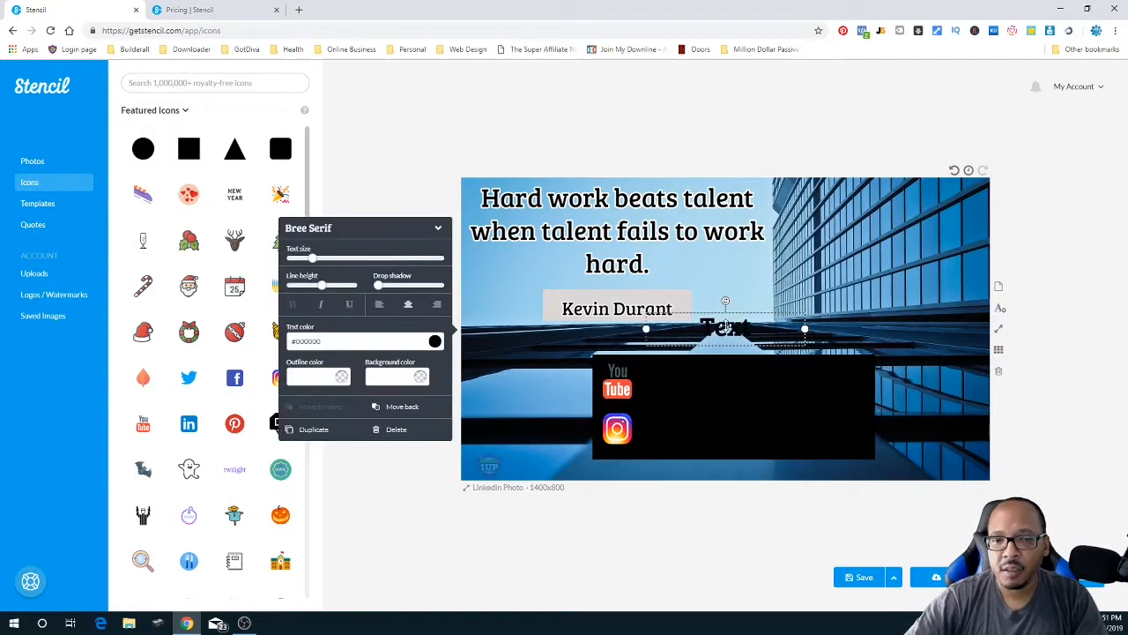
left_click(418, 340)
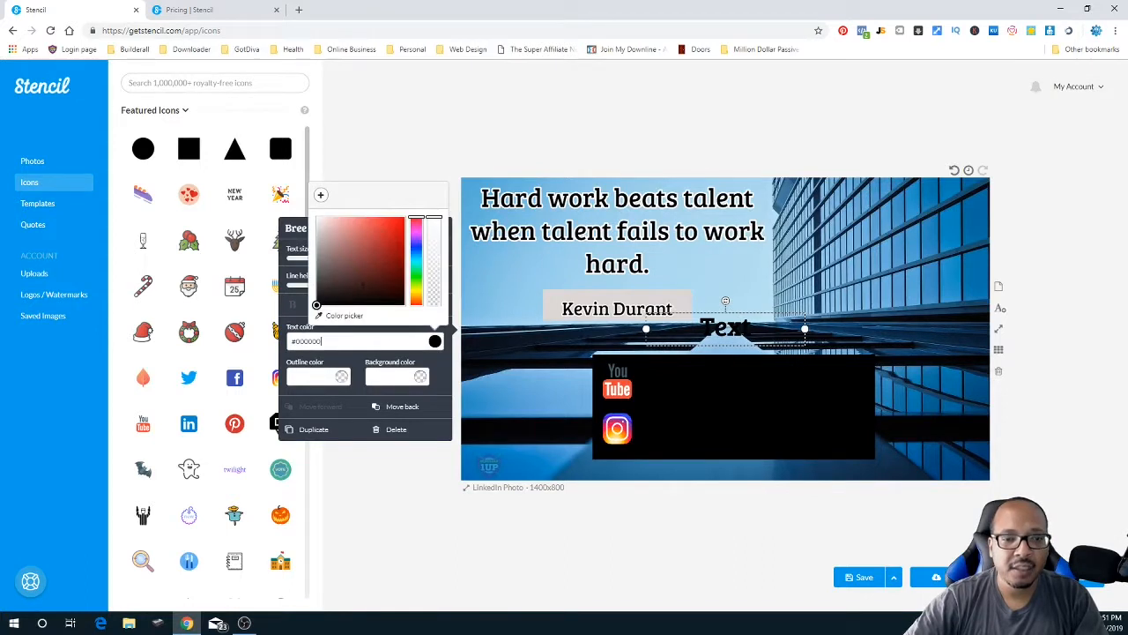
left_click_drag(316, 305, 316, 217)
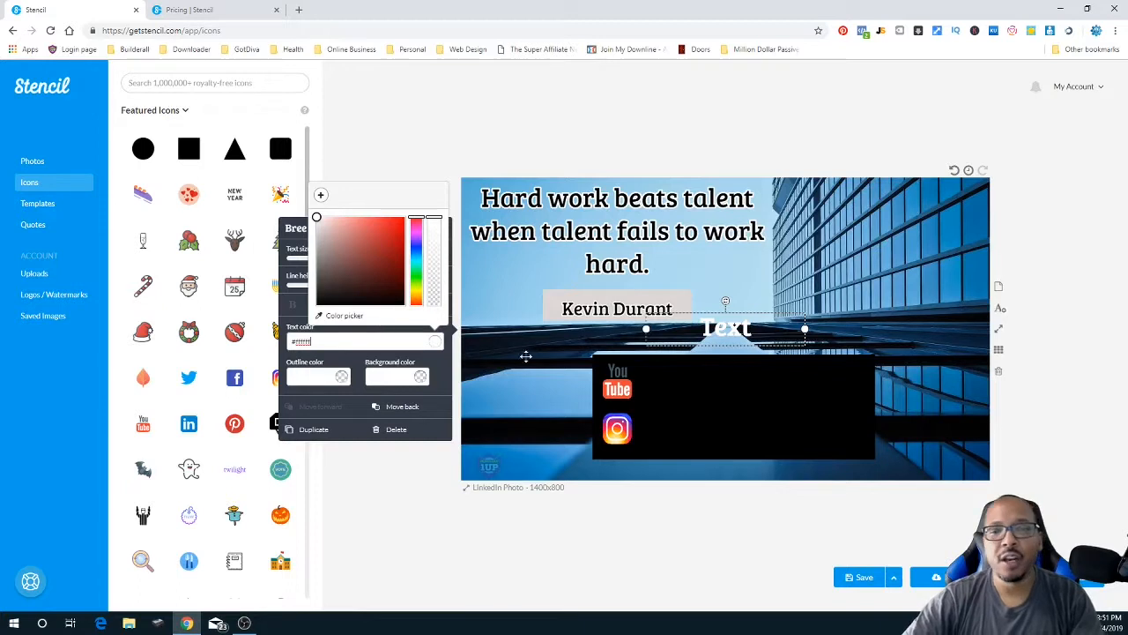
left_click(747, 328)
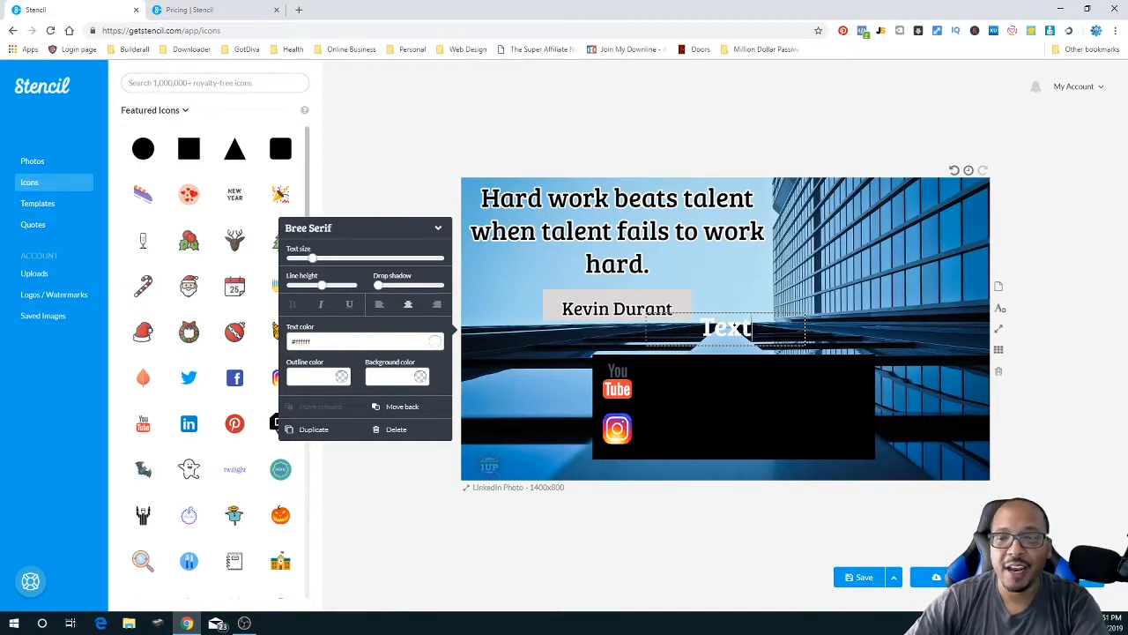
left_click(757, 315)
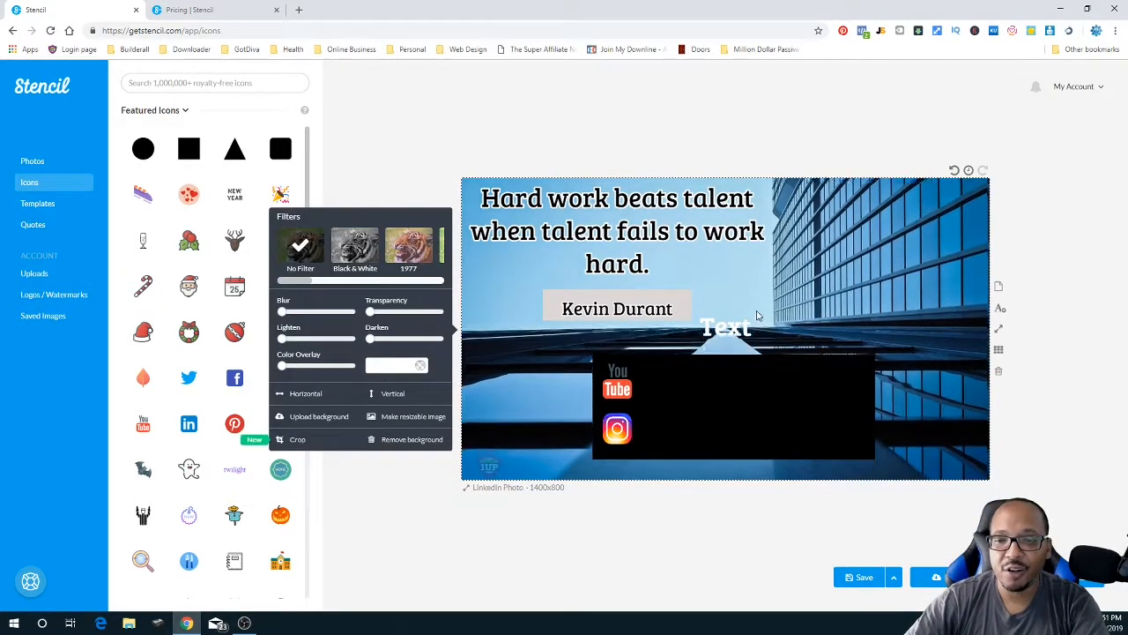
left_click(744, 326)
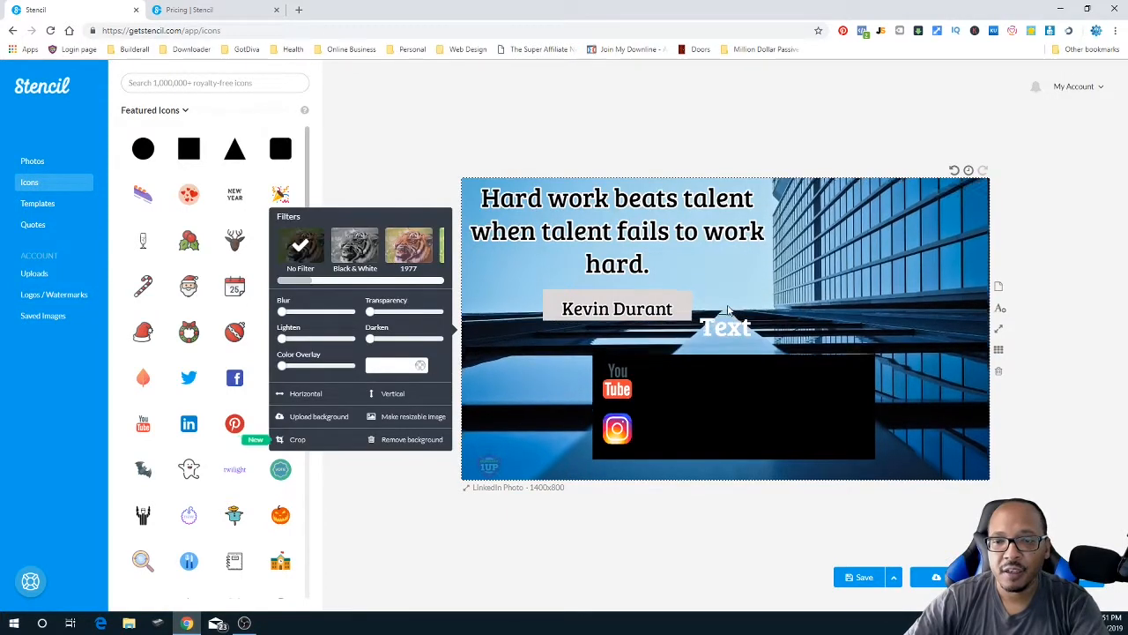
left_click_drag(728, 323, 734, 388)
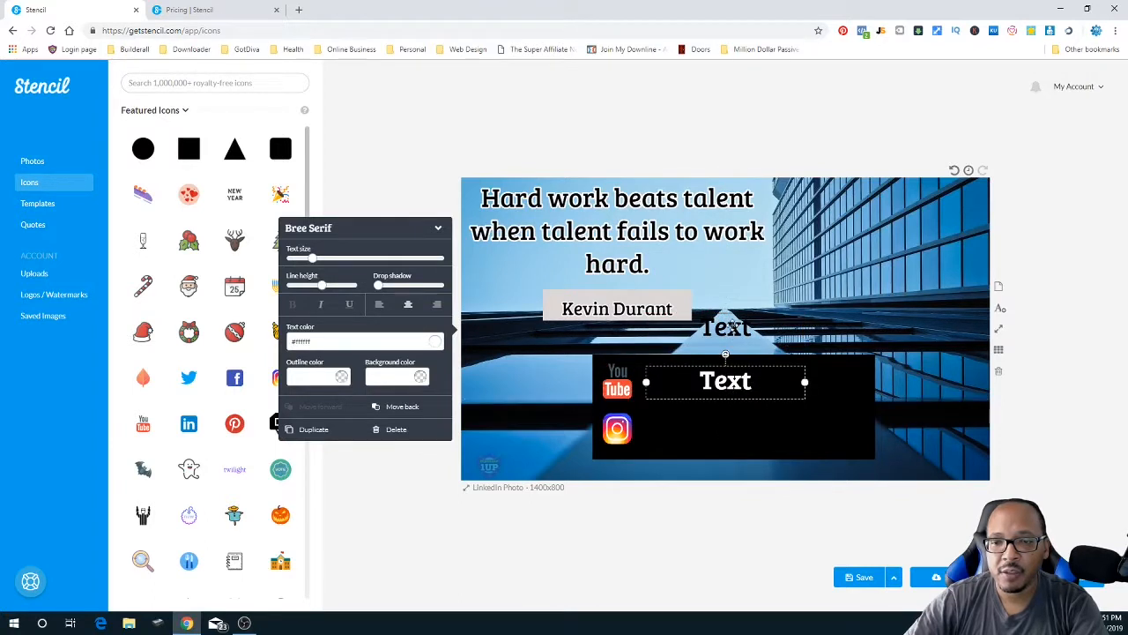
left_click(731, 326)
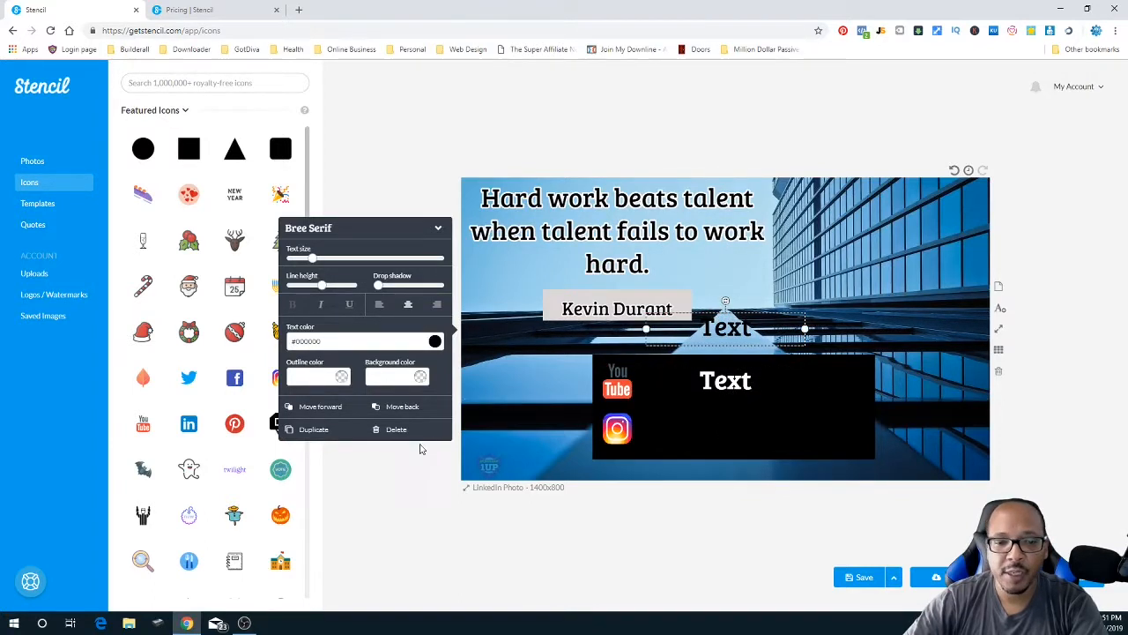
left_click(396, 429)
- Duplicate the white text and place the copy beside the Instagram logo
left_click(719, 381)
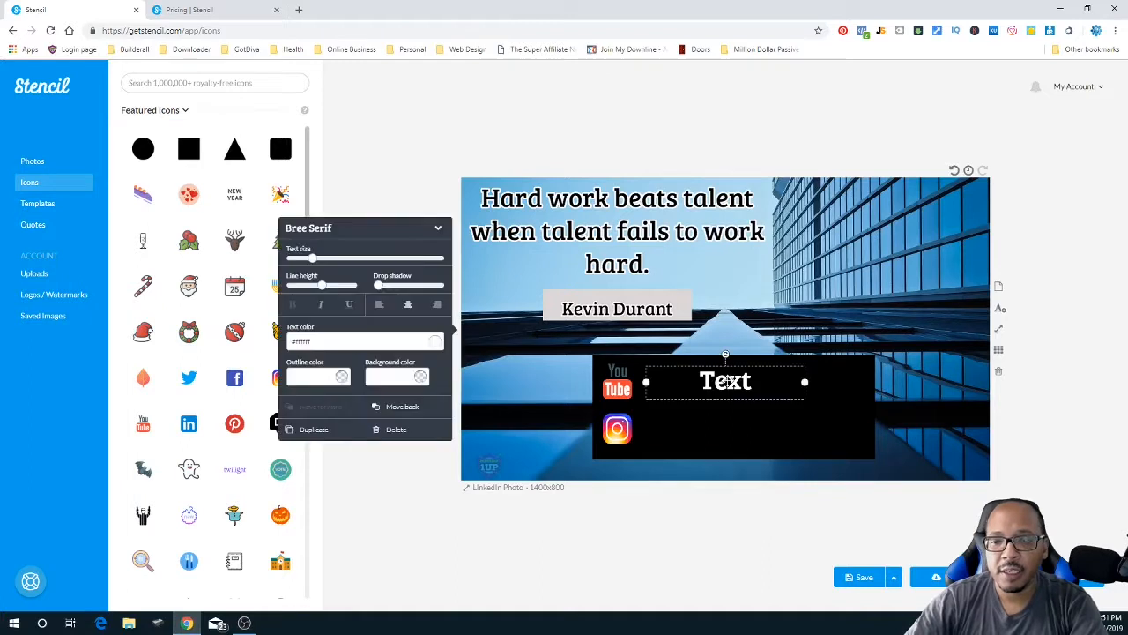
left_click(305, 431)
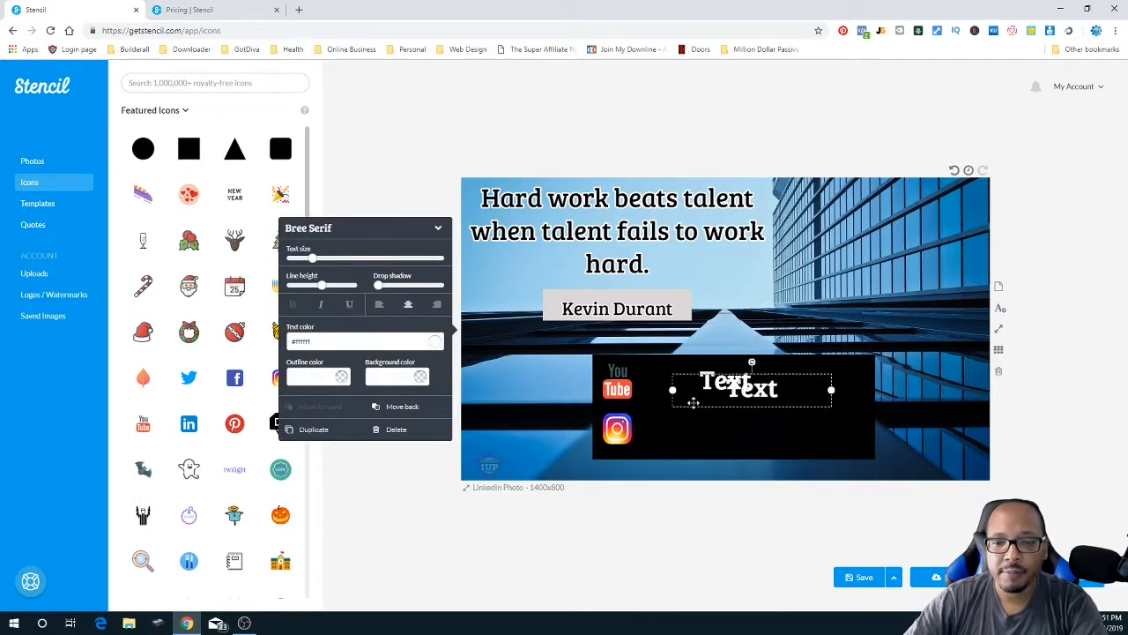
left_click_drag(746, 390, 730, 431)
left_click(726, 380)
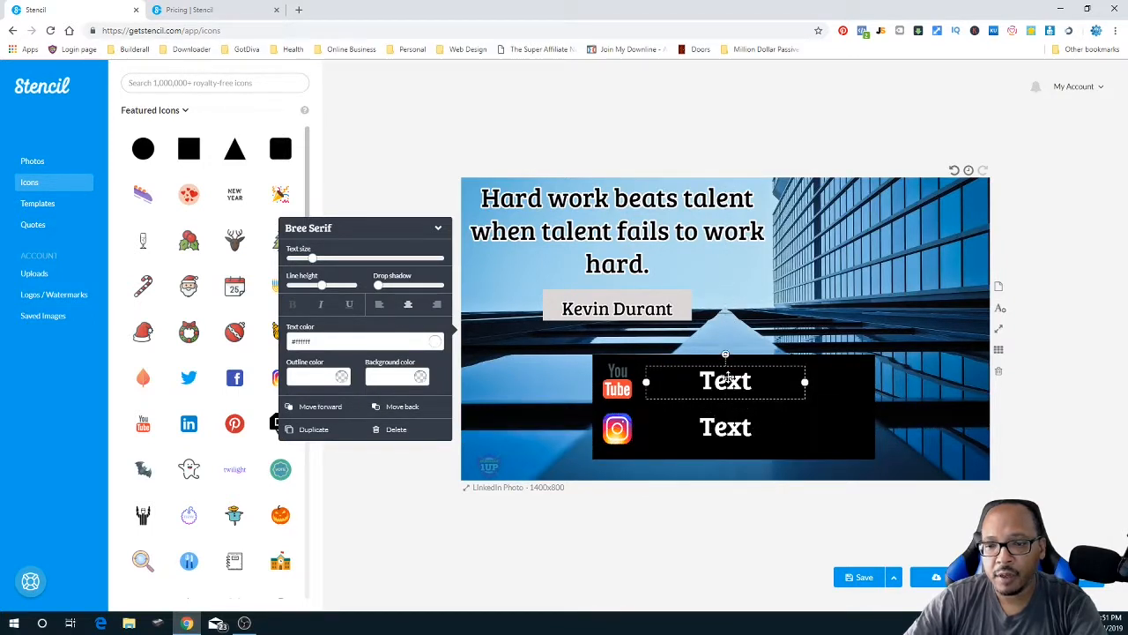
- Type the creator's @ handle into both the YouTube-line and Instagram-line text boxes
double_click(726, 380)
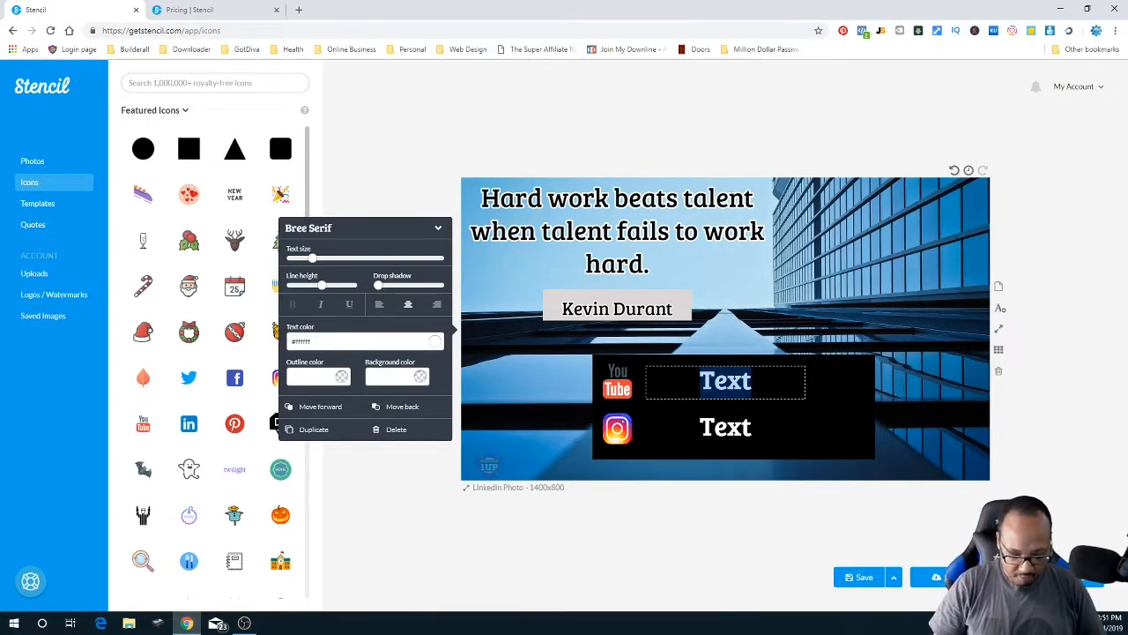
type("@jaysonflint")
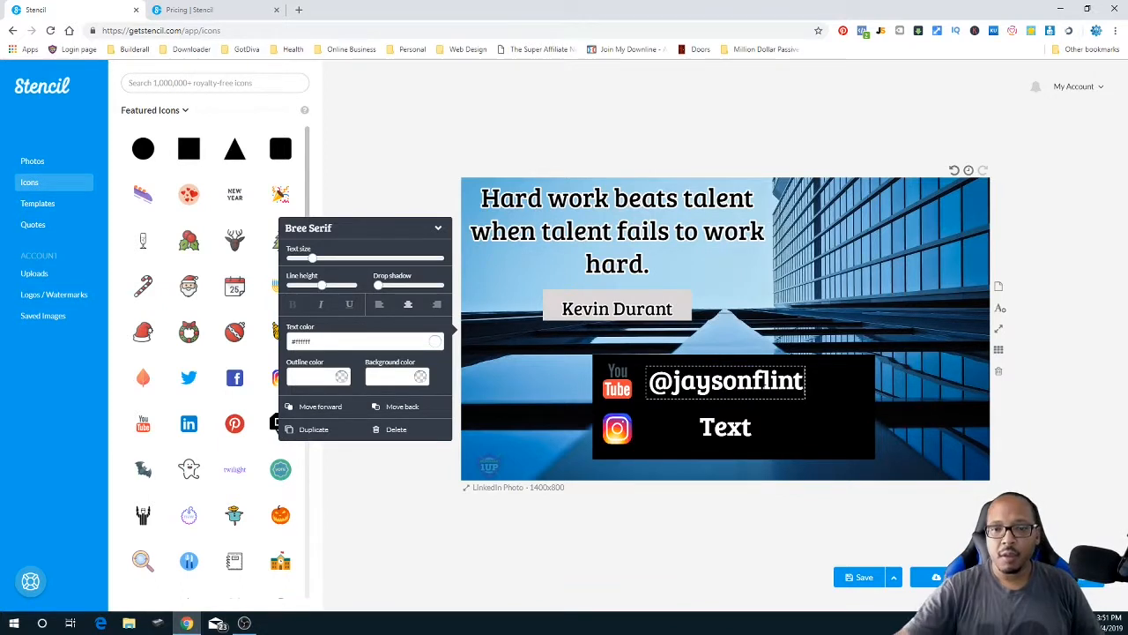
left_click(730, 427)
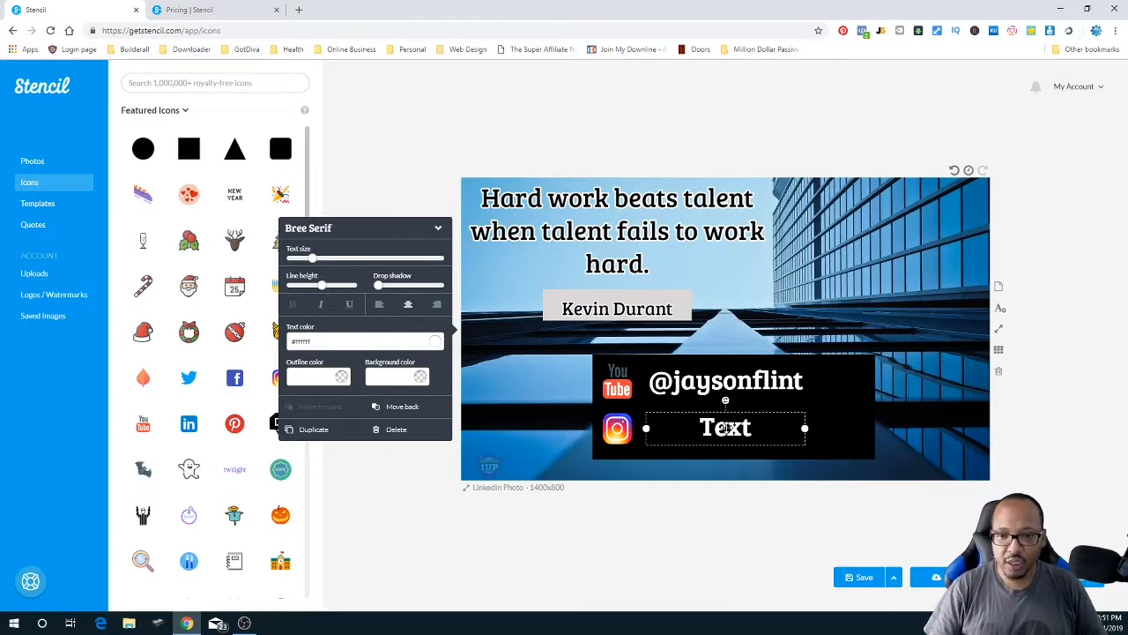
left_click(730, 428)
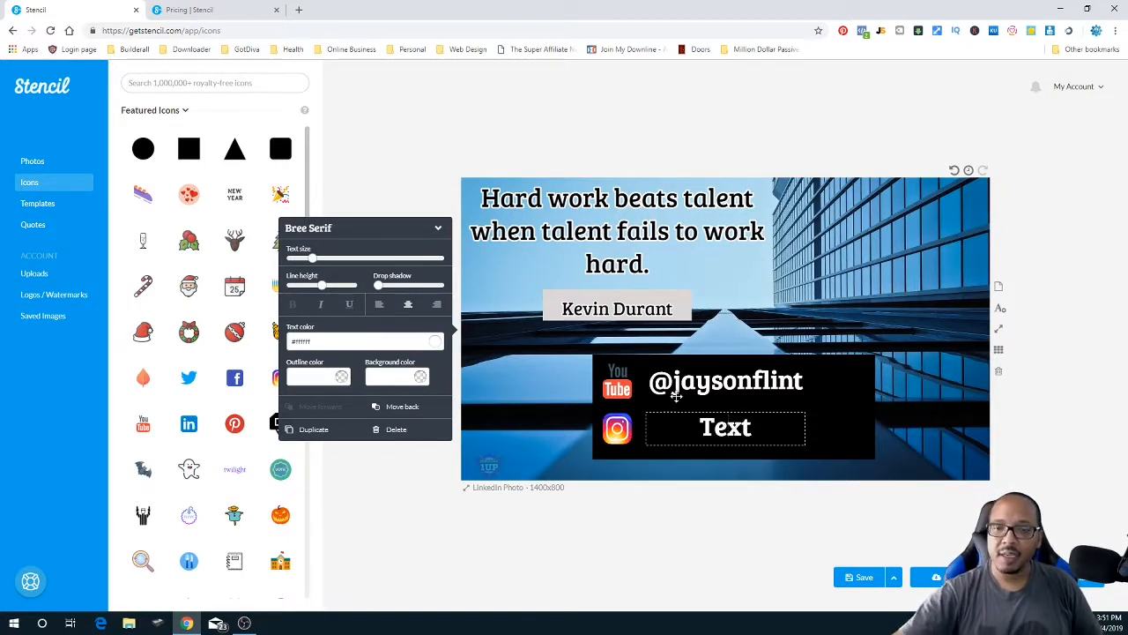
left_click_drag(726, 428, 700, 428)
left_click(752, 428)
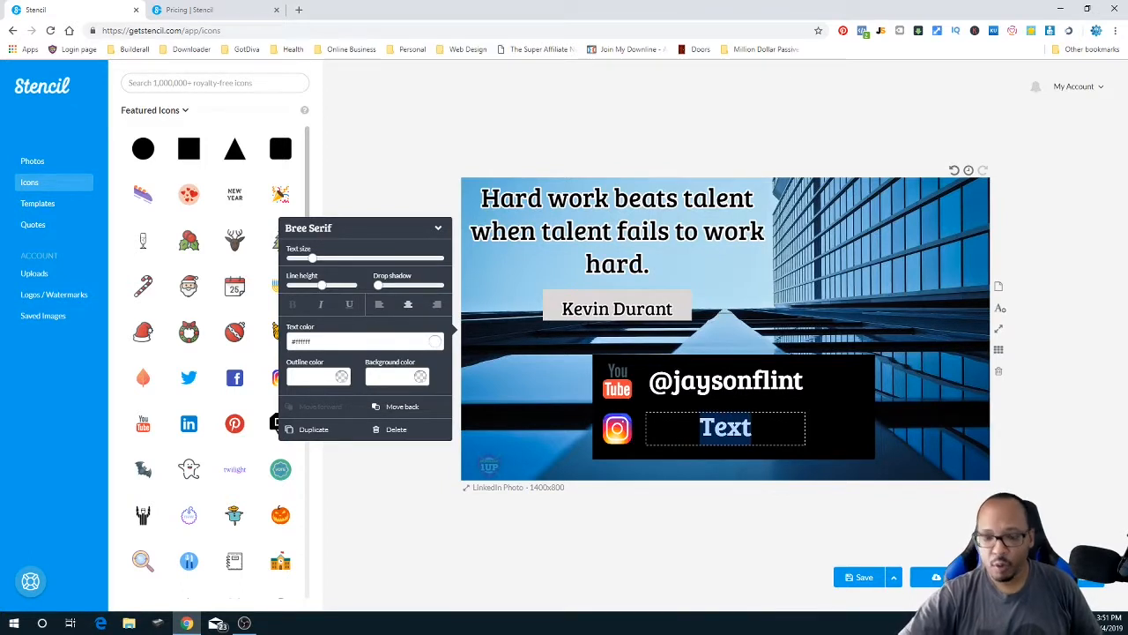
type("jaysonflint")
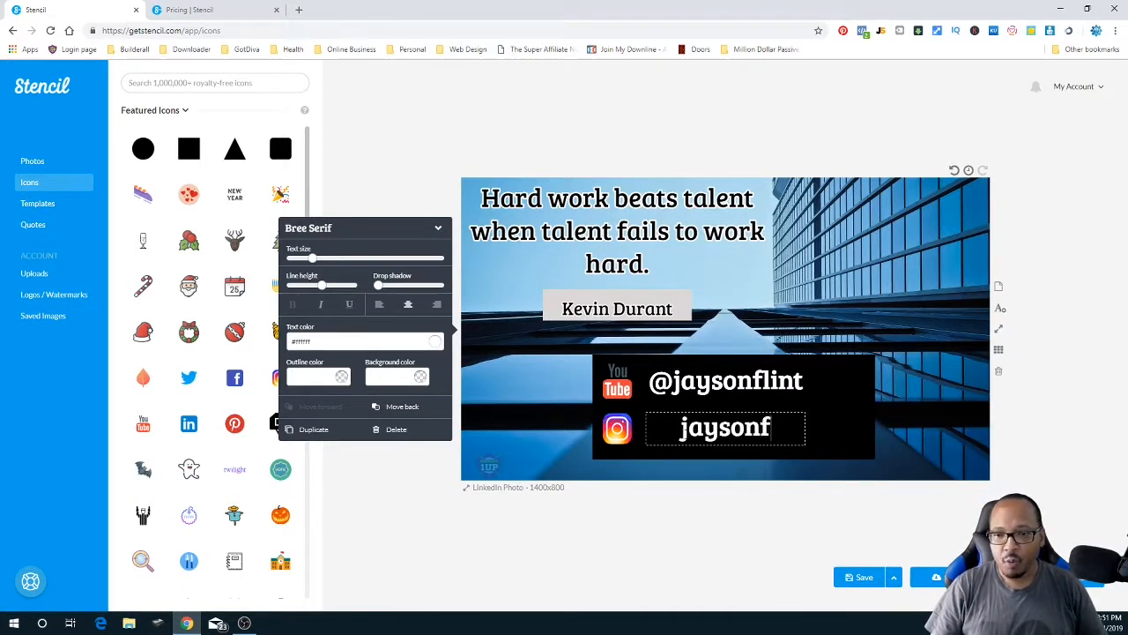
key("BackSpace")
key("BackSpace")
key("BackSpace")
key("BackSpace")
key("BackSpace")
key("BackSpace")
key("BackSpace")
key("BackSpace")
key("BackSpace")
key("BackSpace")
key("BackSpace")
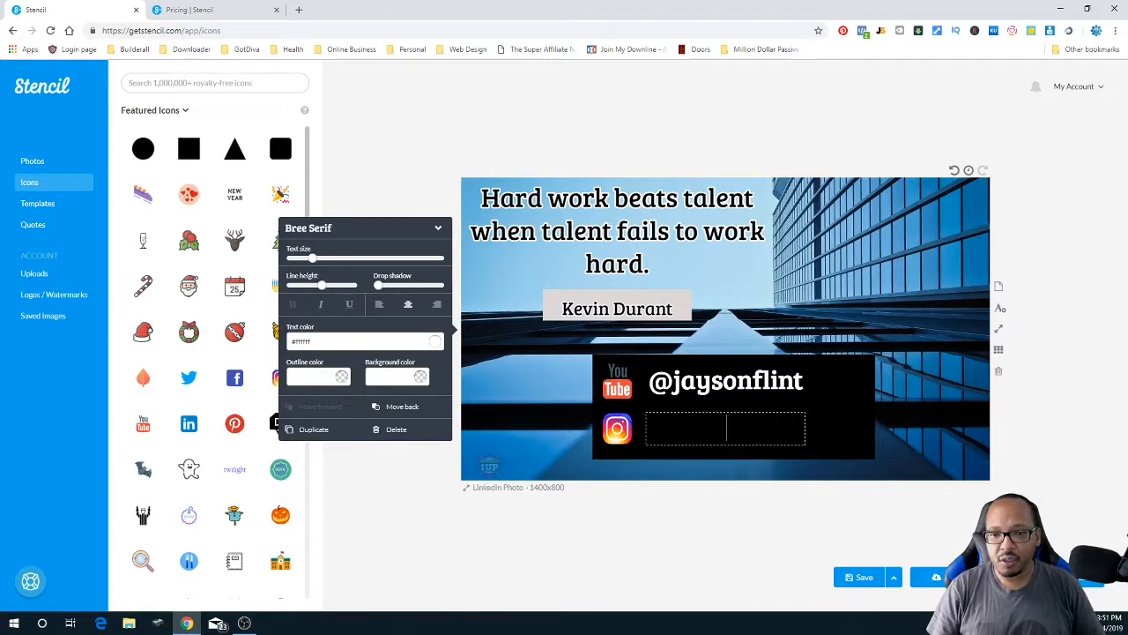
type("@jayson")
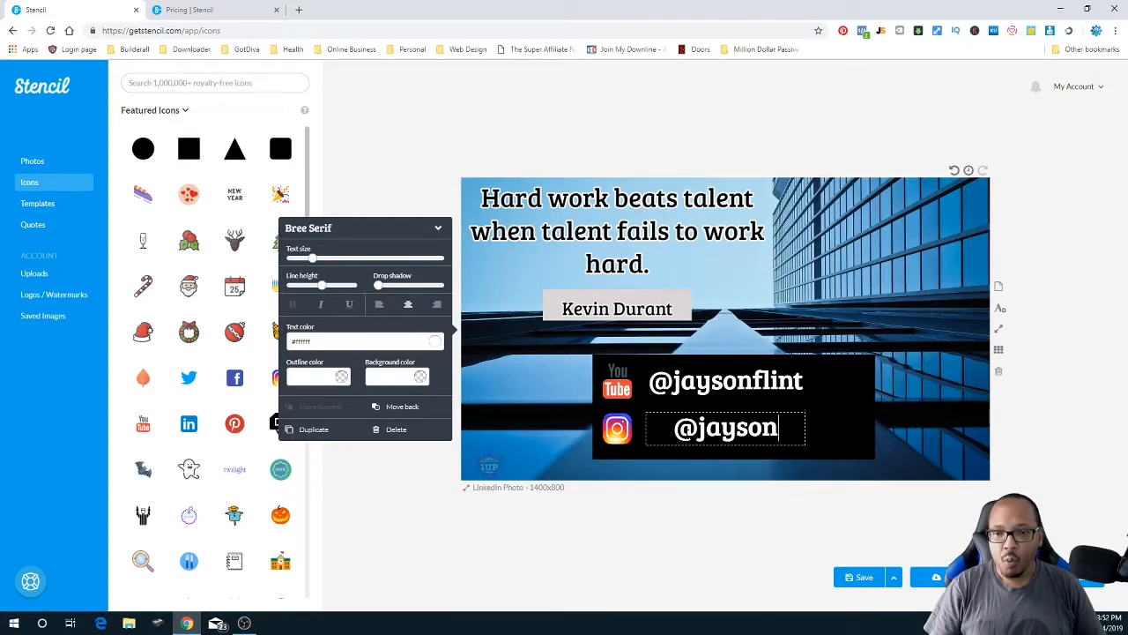
type("flint")
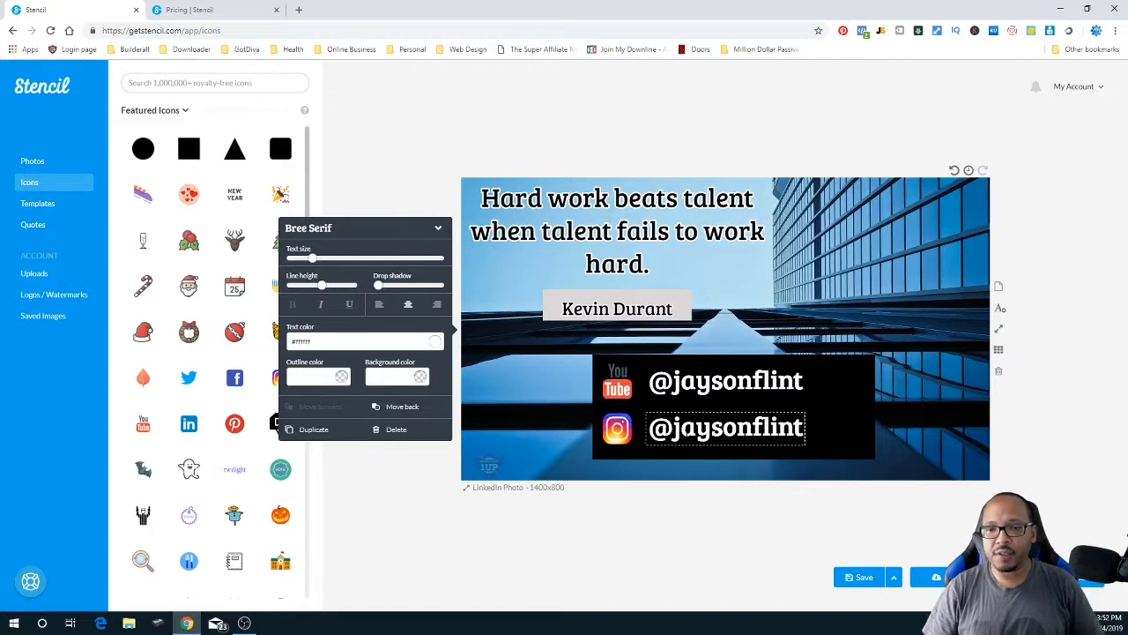
left_click(824, 419)
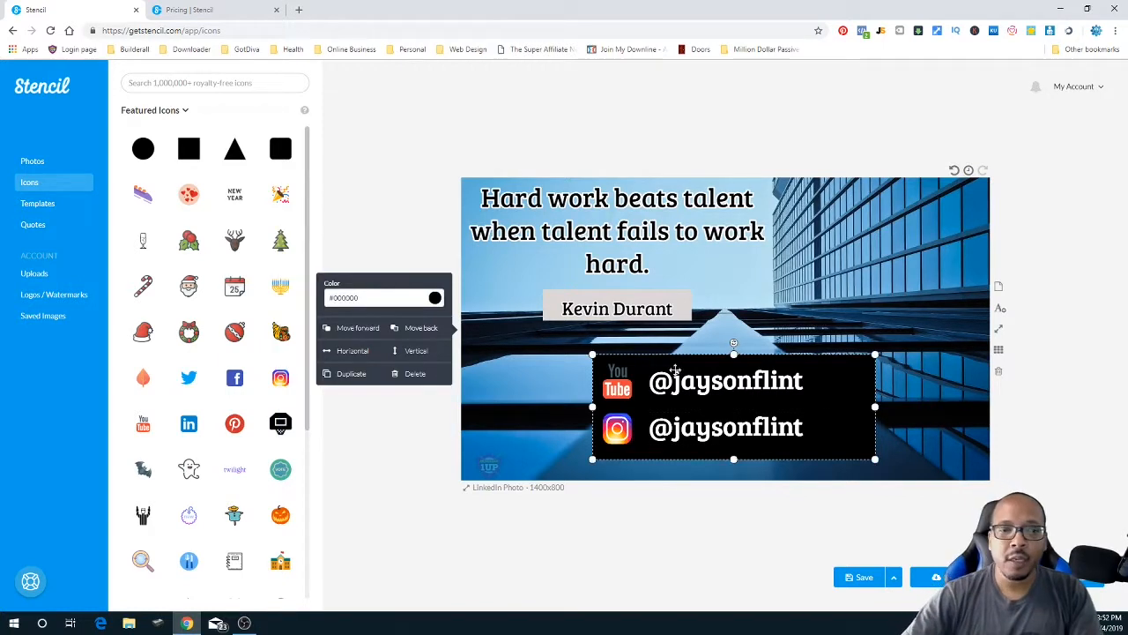
- Pull the black box's right edge inward so it hugs the logos and handle text
left_click(390, 245)
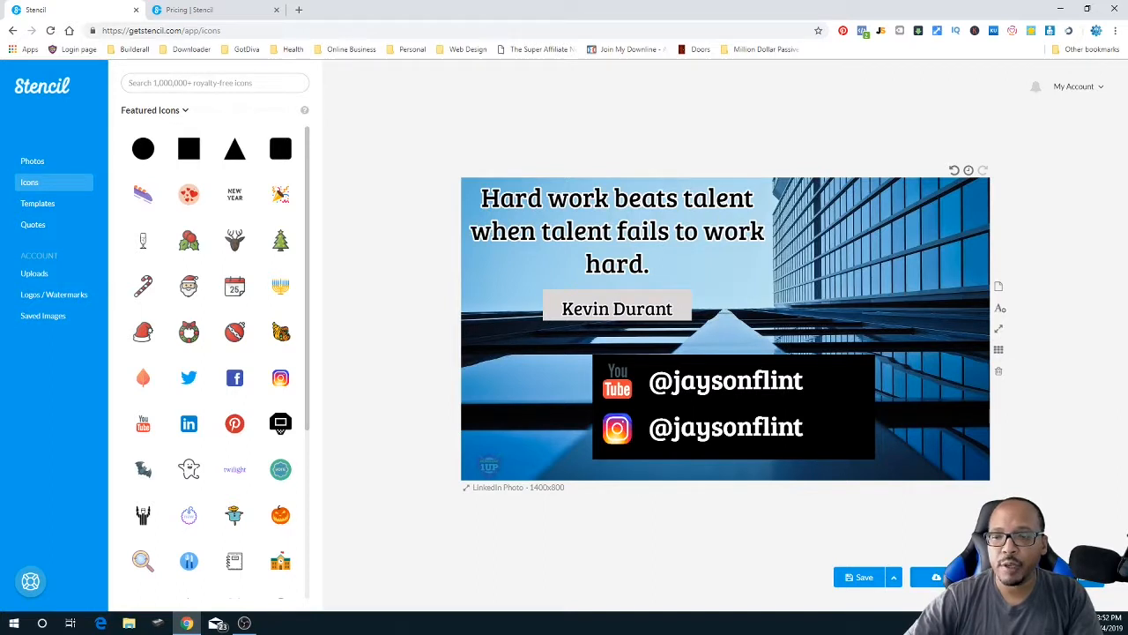
left_click(821, 414)
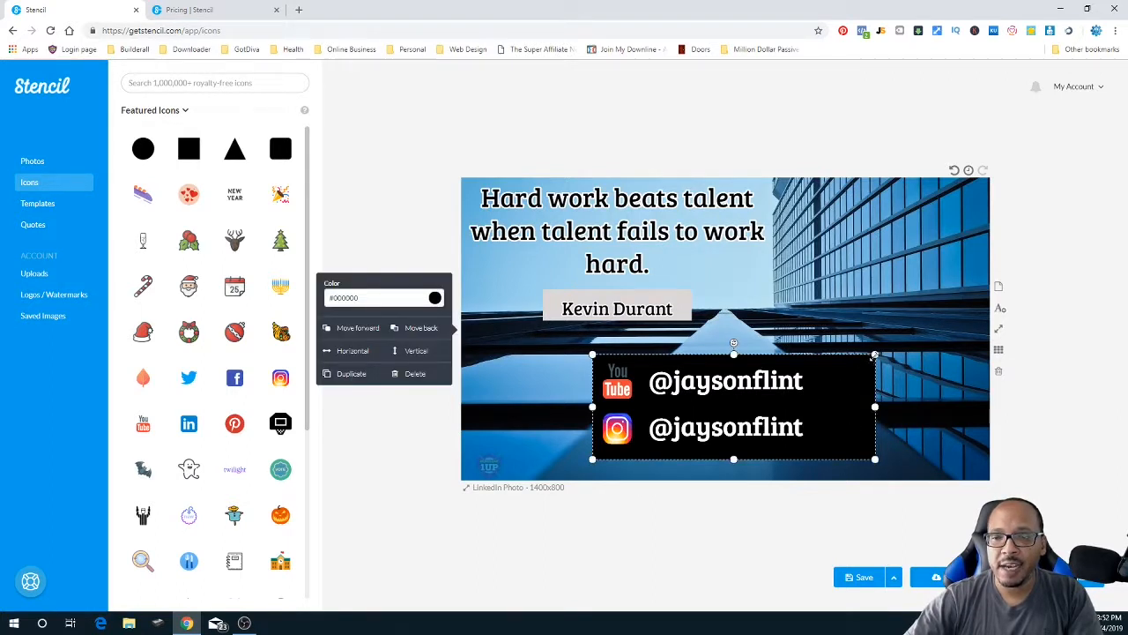
left_click_drag(870, 357, 811, 406)
left_click(861, 439)
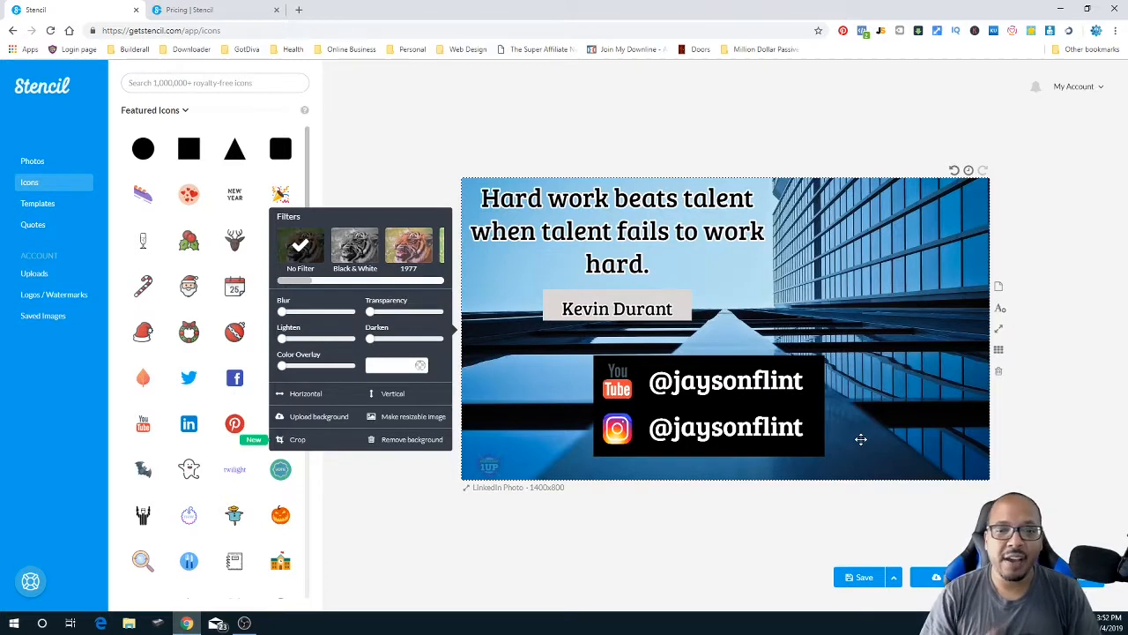
left_click(654, 367)
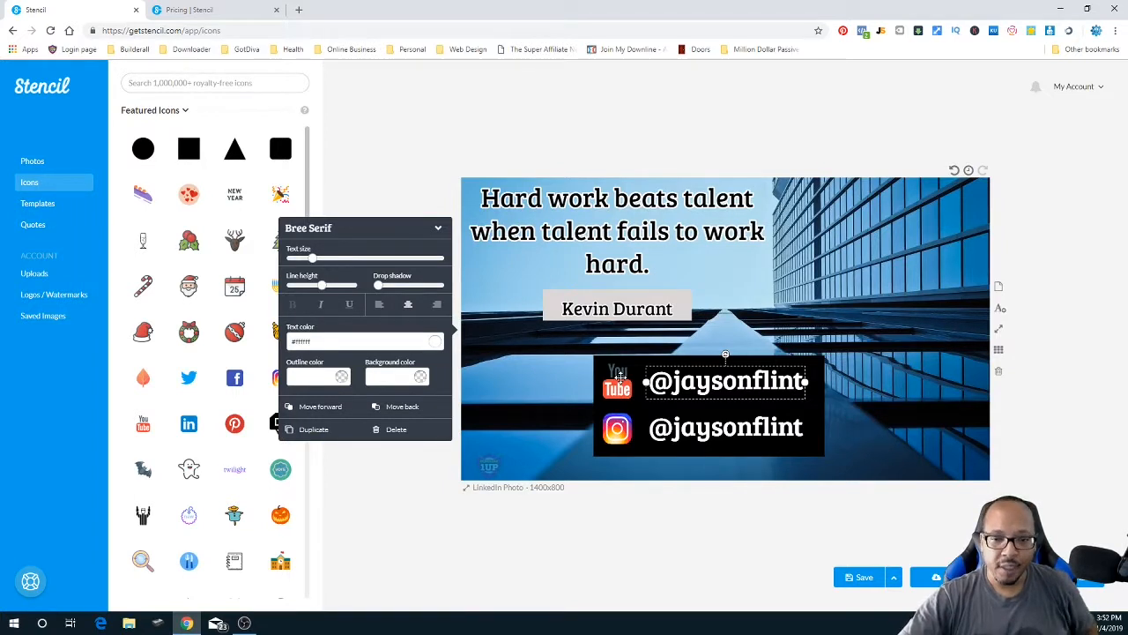
left_click(620, 374)
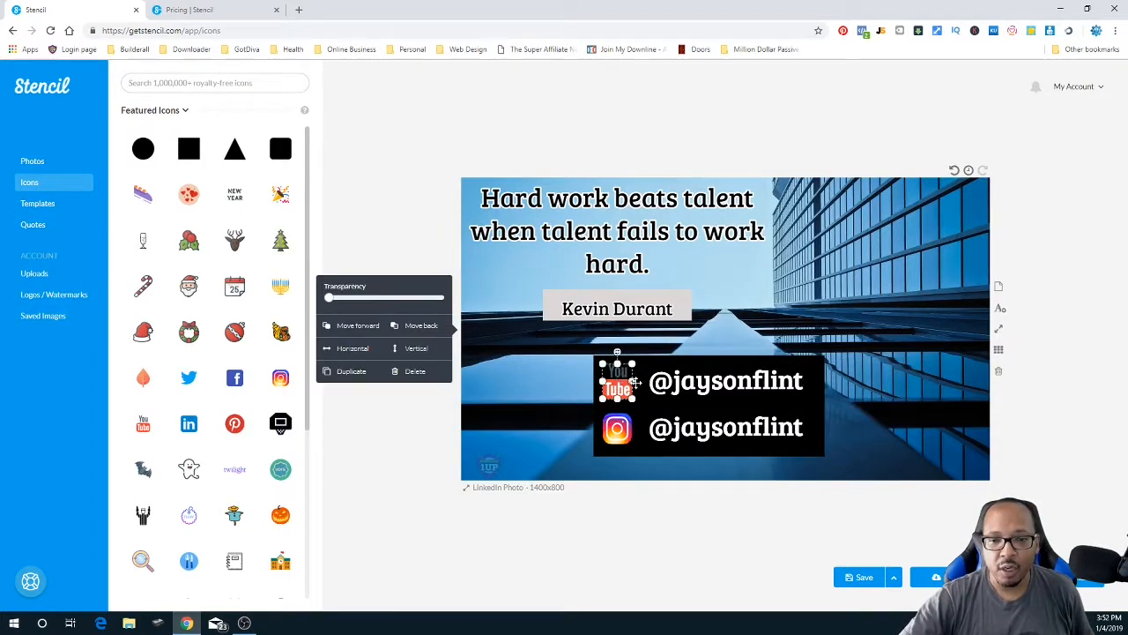
left_click(659, 389)
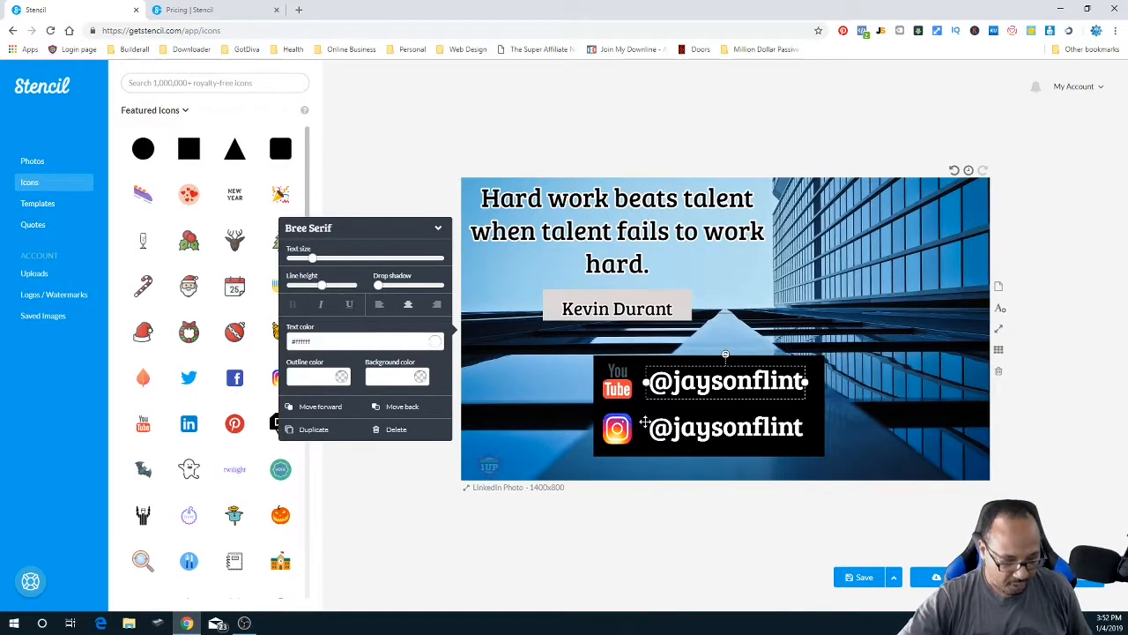
left_click(644, 422)
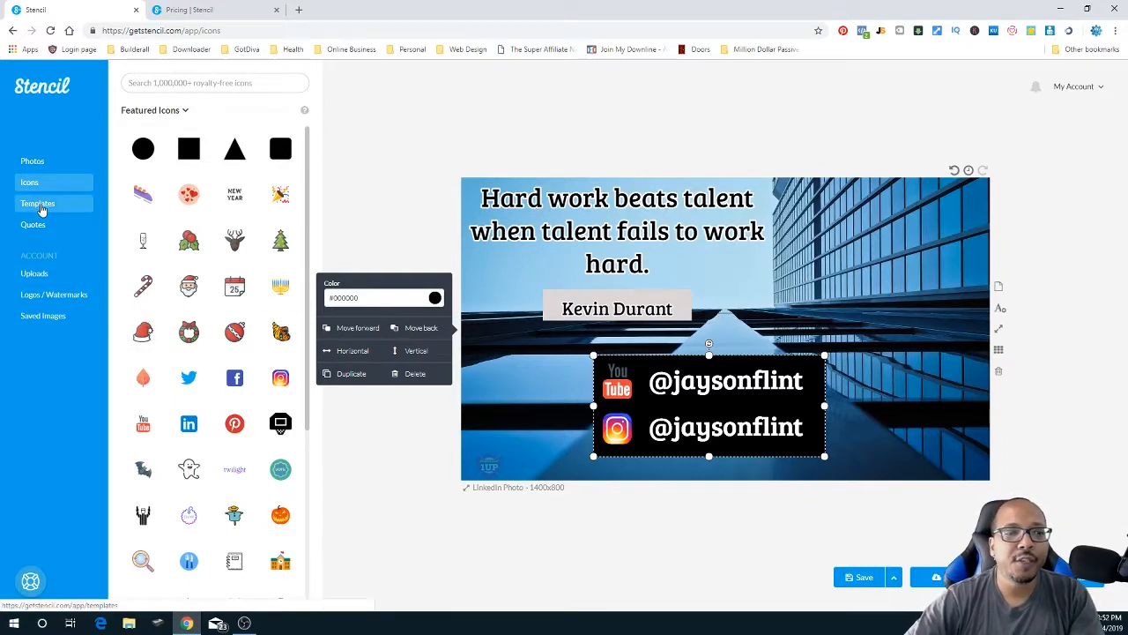
- Save the quote design, then scroll through the Featured Templates library
left_click(36, 206)
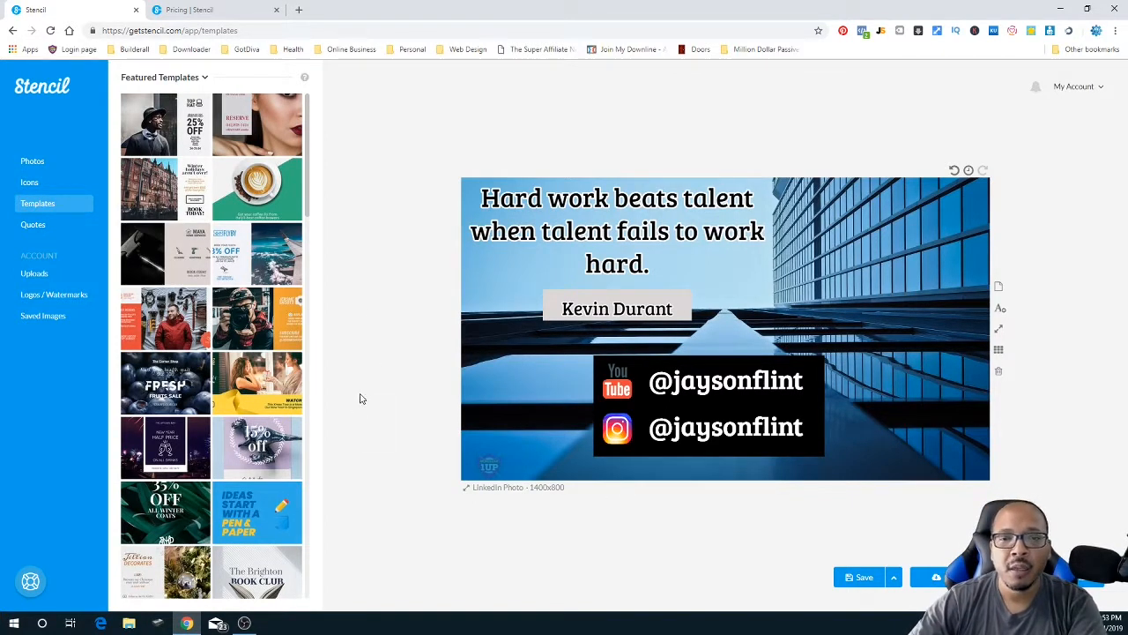
left_click(864, 579)
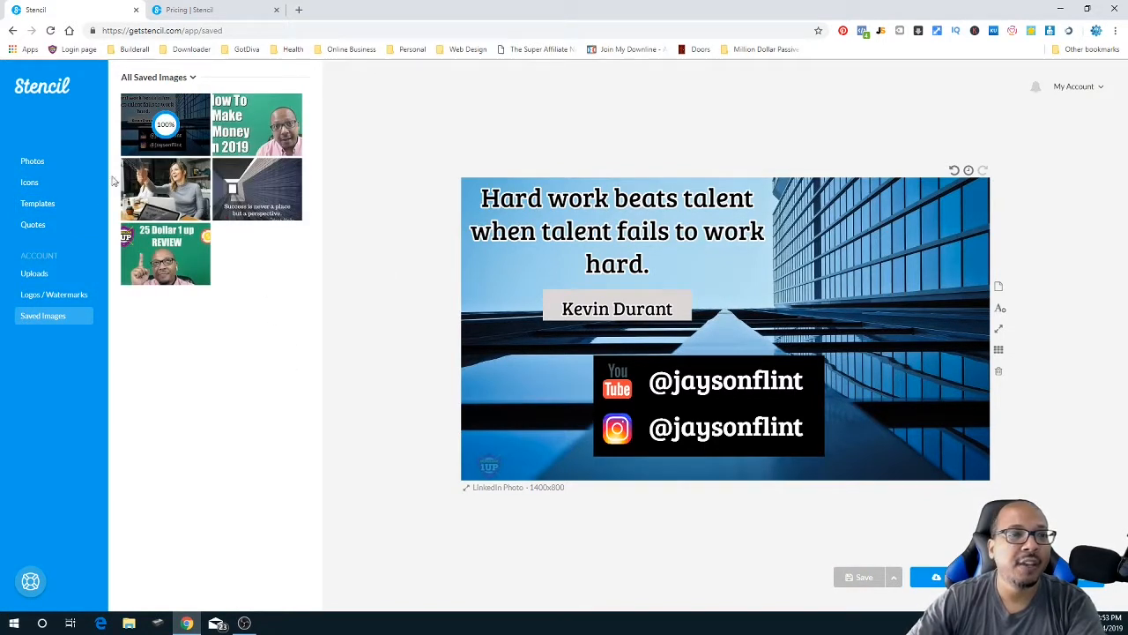
left_click(50, 162)
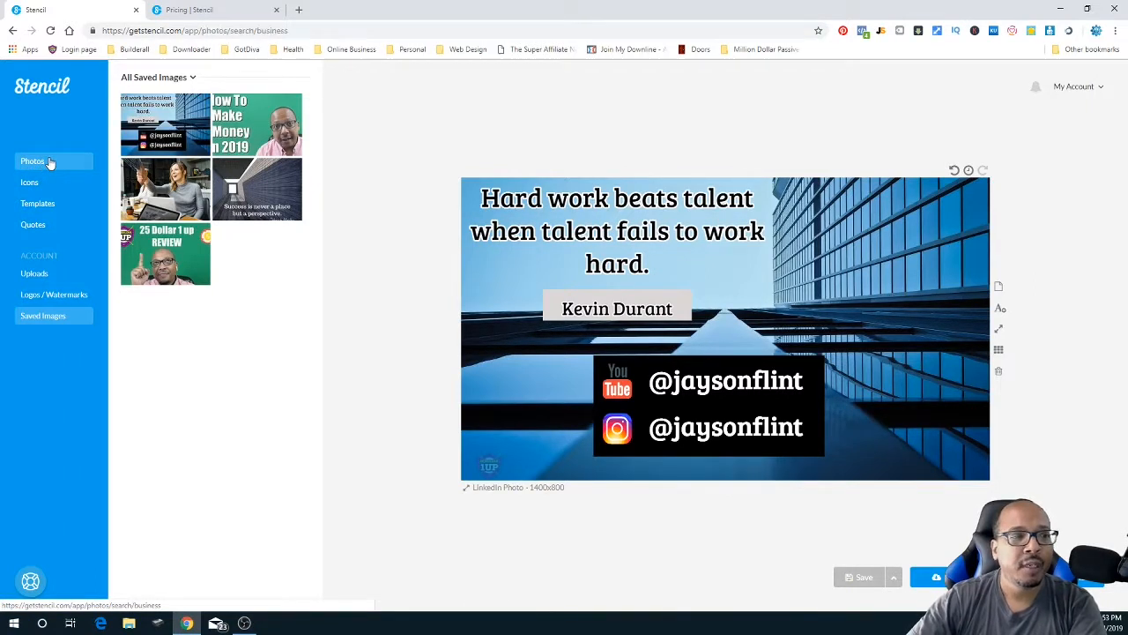
left_click(38, 202)
scroll(185, 412, "down", 2)
scroll(186, 411, "down", 4)
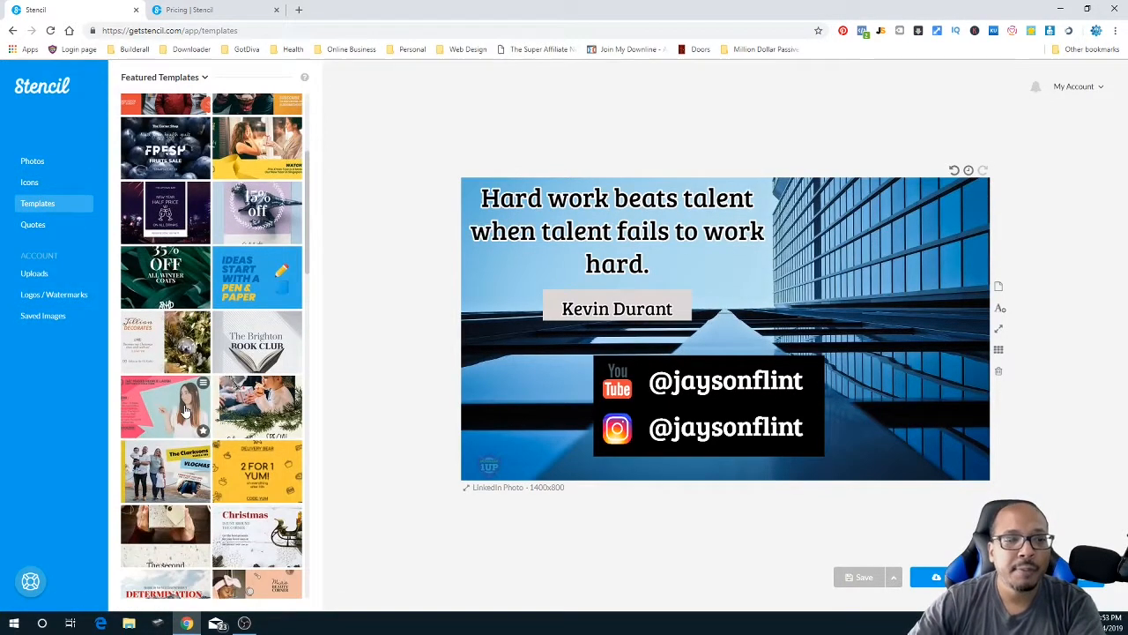
scroll(192, 379, "down", 2)
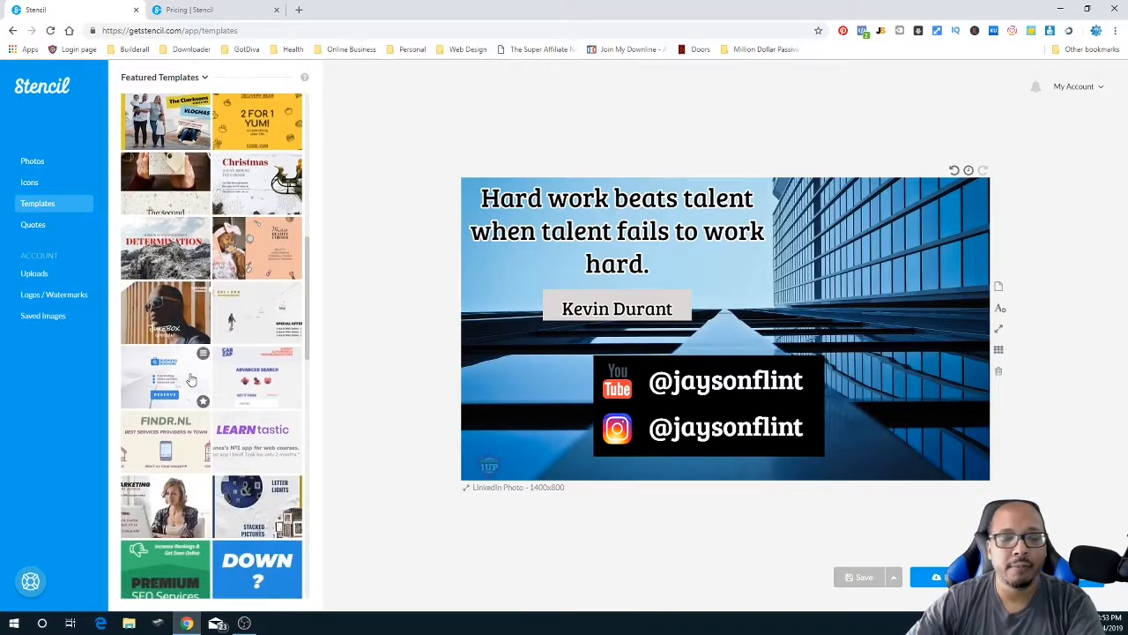
scroll(200, 377, "down", 5)
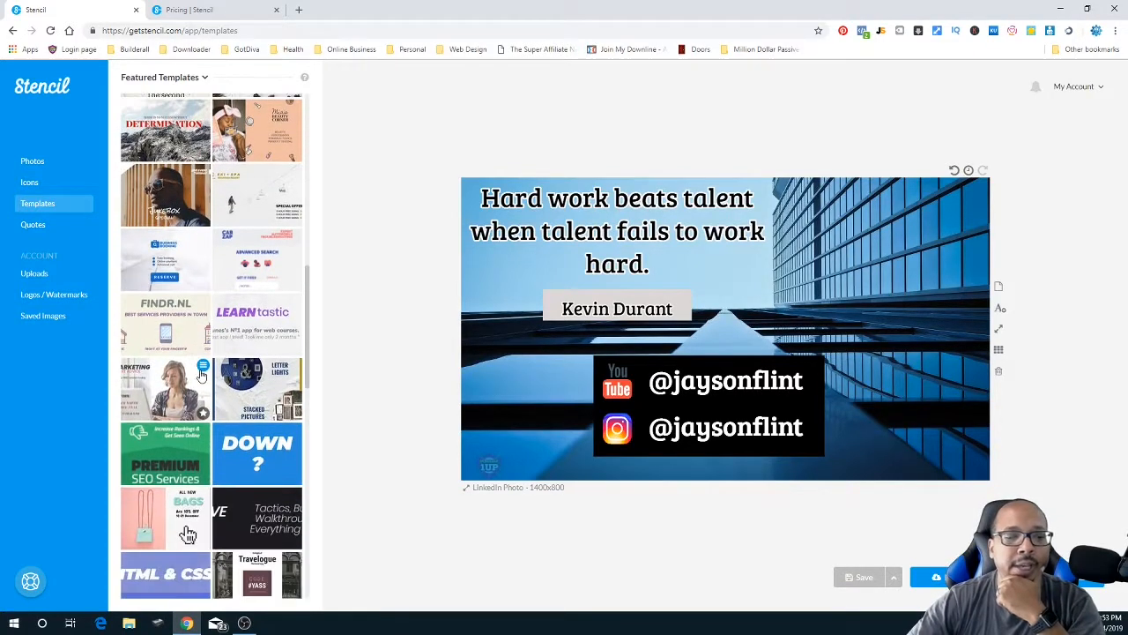
scroll(203, 373, "down", 2)
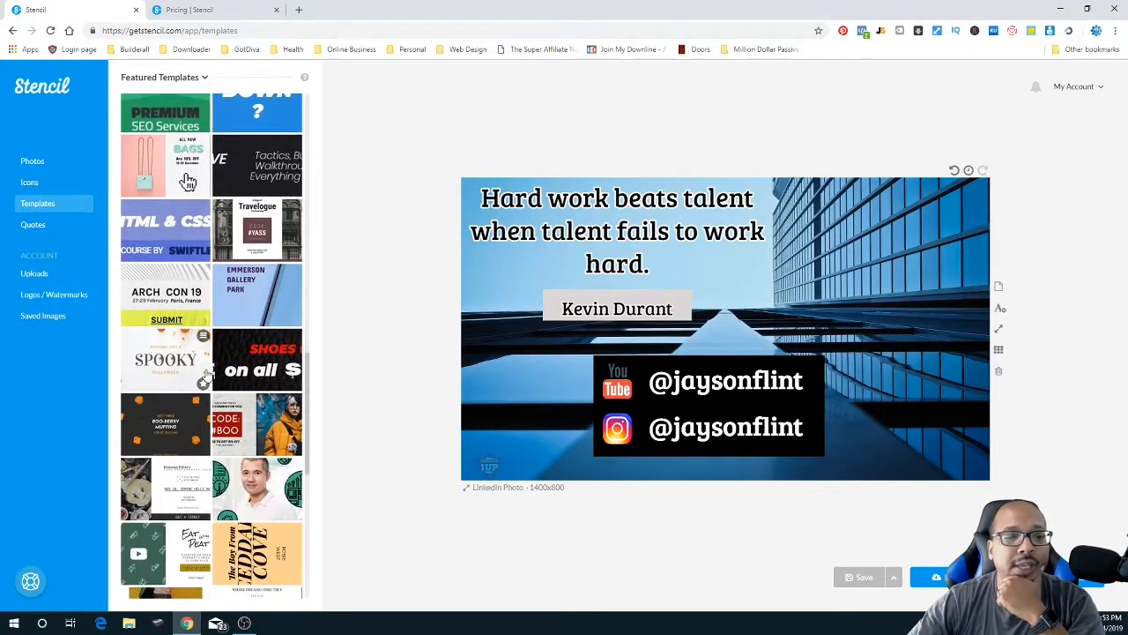
scroll(208, 374, "down", 9)
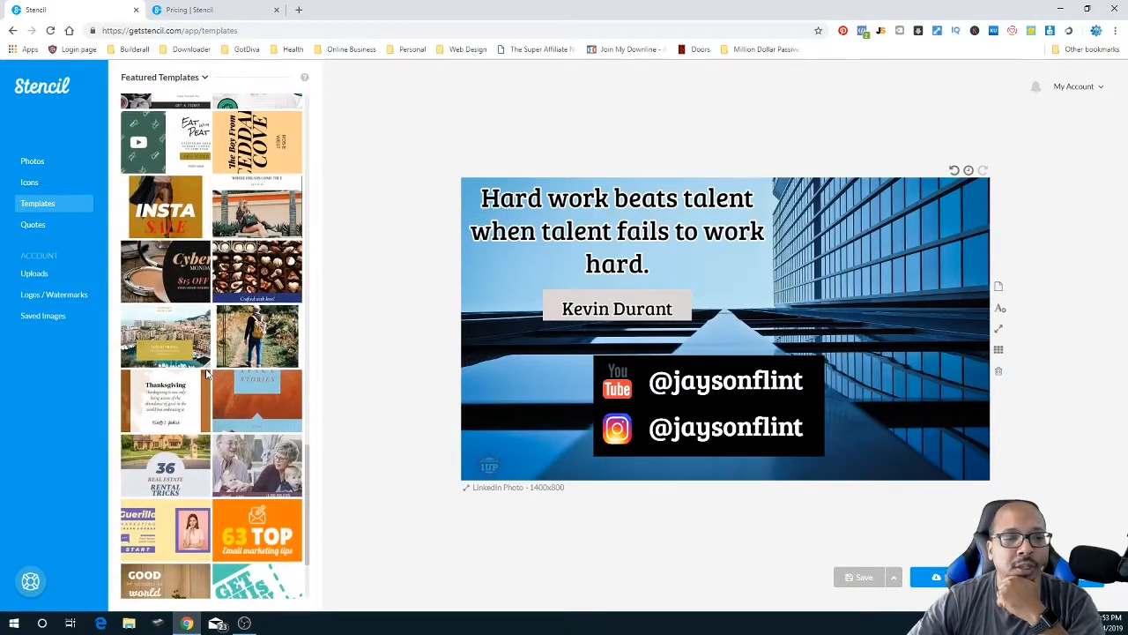
scroll(215, 373, "down", 2)
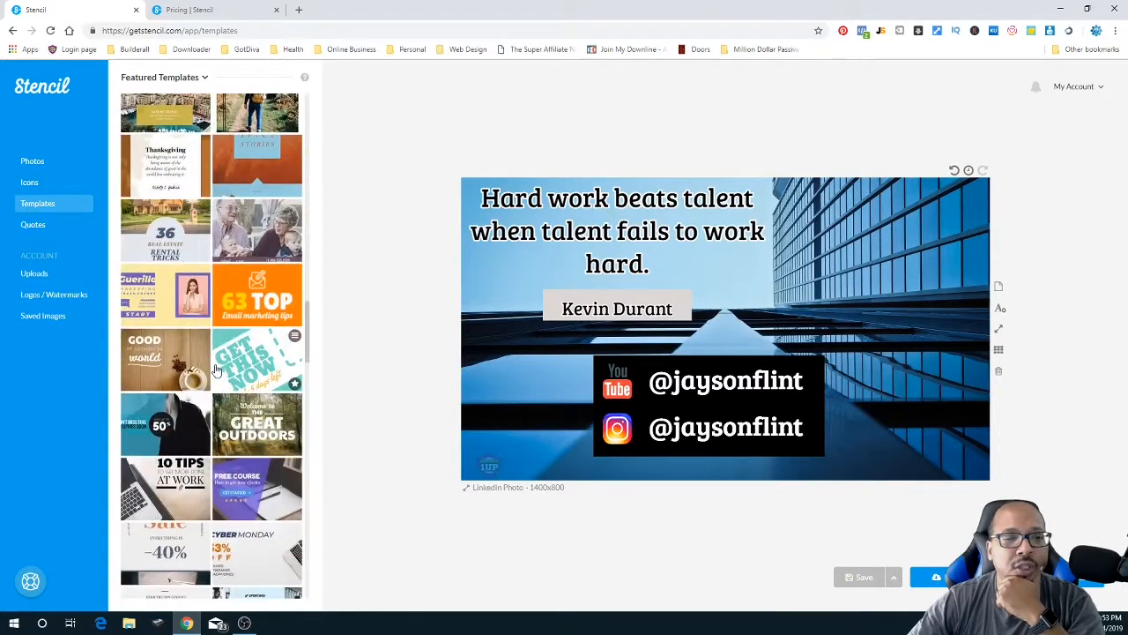
- Clear the canvas with all logos/watermarks turned off, then load the orange 63 TOP template
left_click(1001, 374)
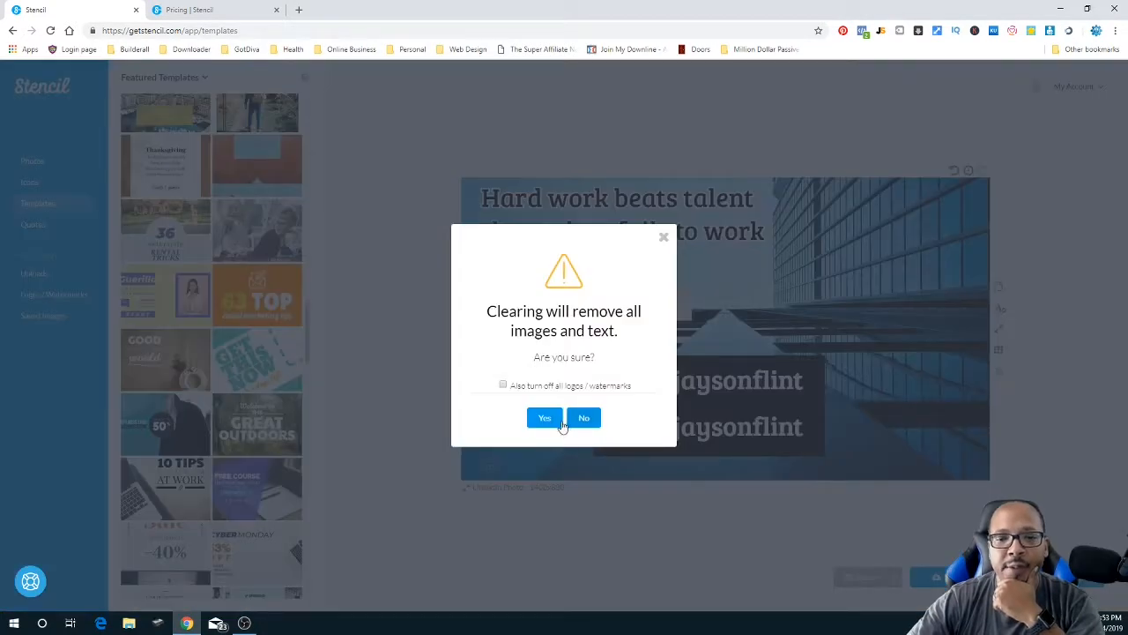
left_click(503, 386)
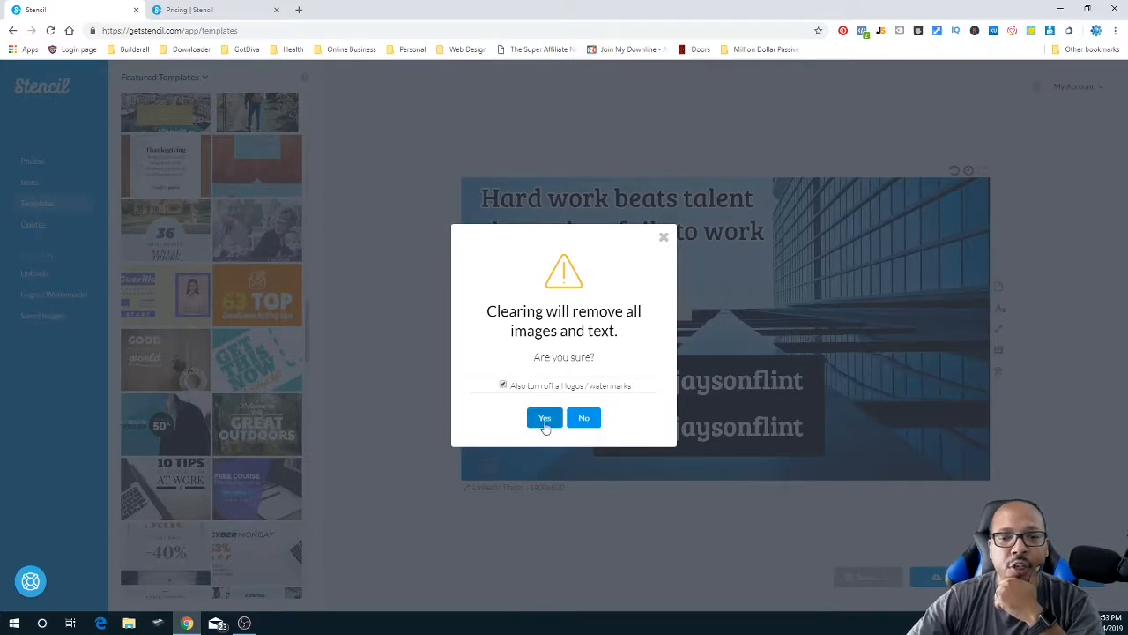
left_click(544, 419)
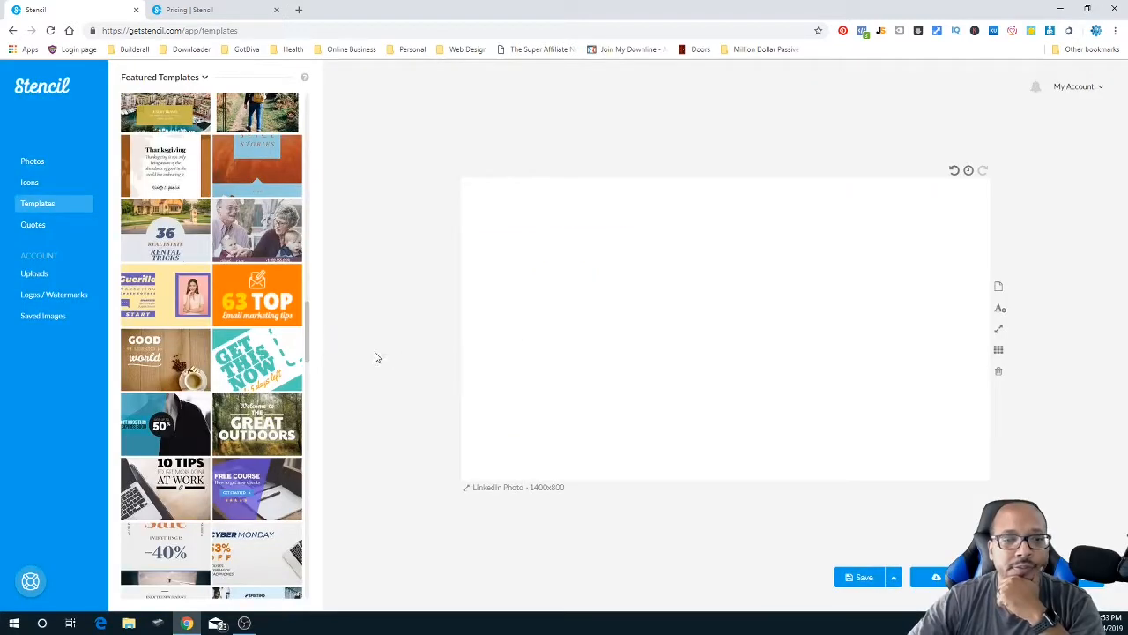
left_click(256, 294)
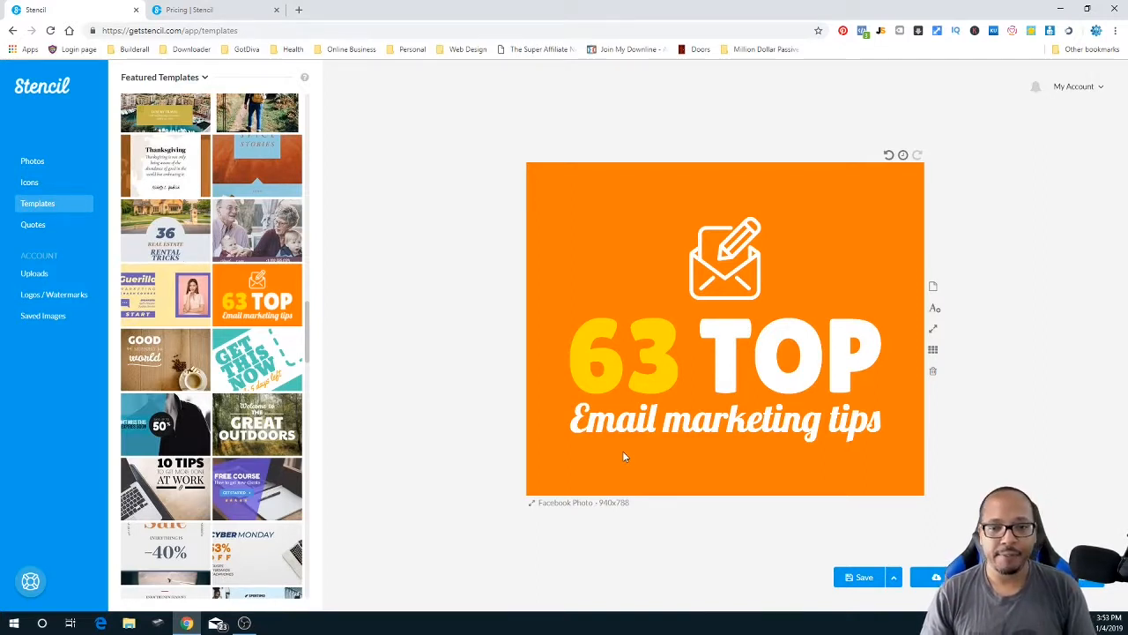
- Change the headline number from 63 to 19
left_click(643, 370)
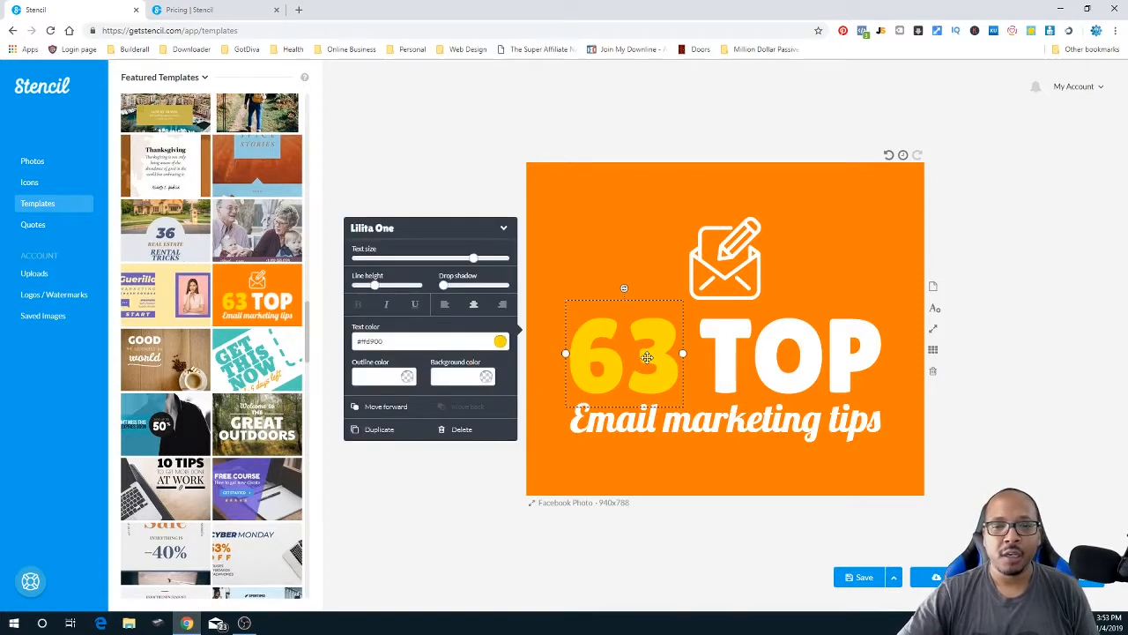
double_click(651, 362)
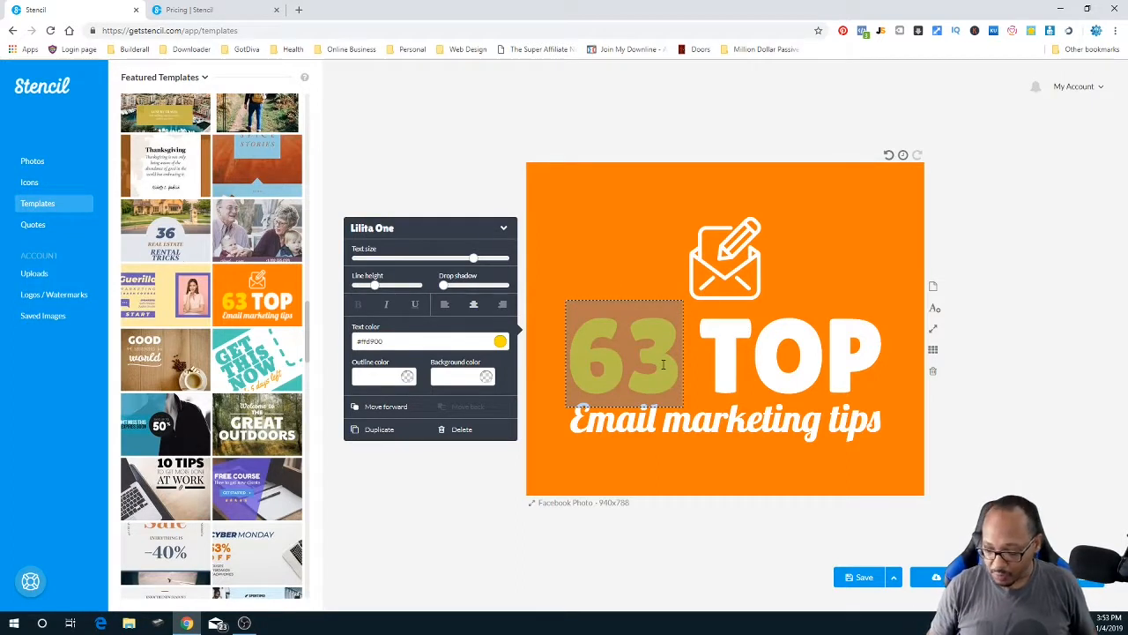
type("19")
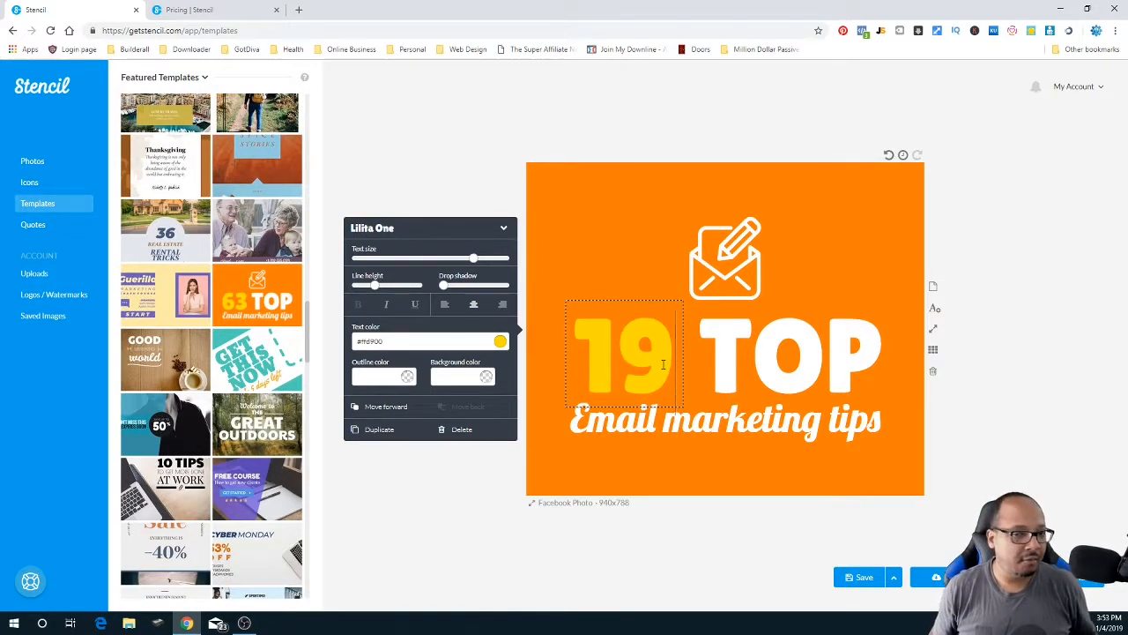
left_click(870, 230)
- Resize the canvas to the Instagram Photo 1080x1080 preset
left_click(581, 502)
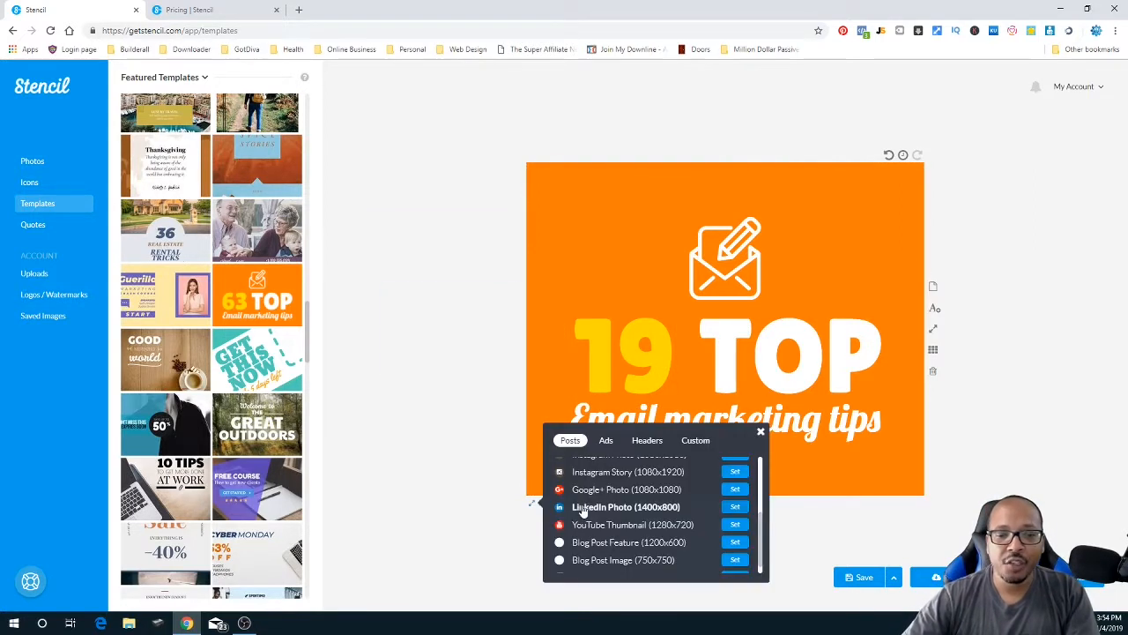
scroll(564, 501, "up", 3)
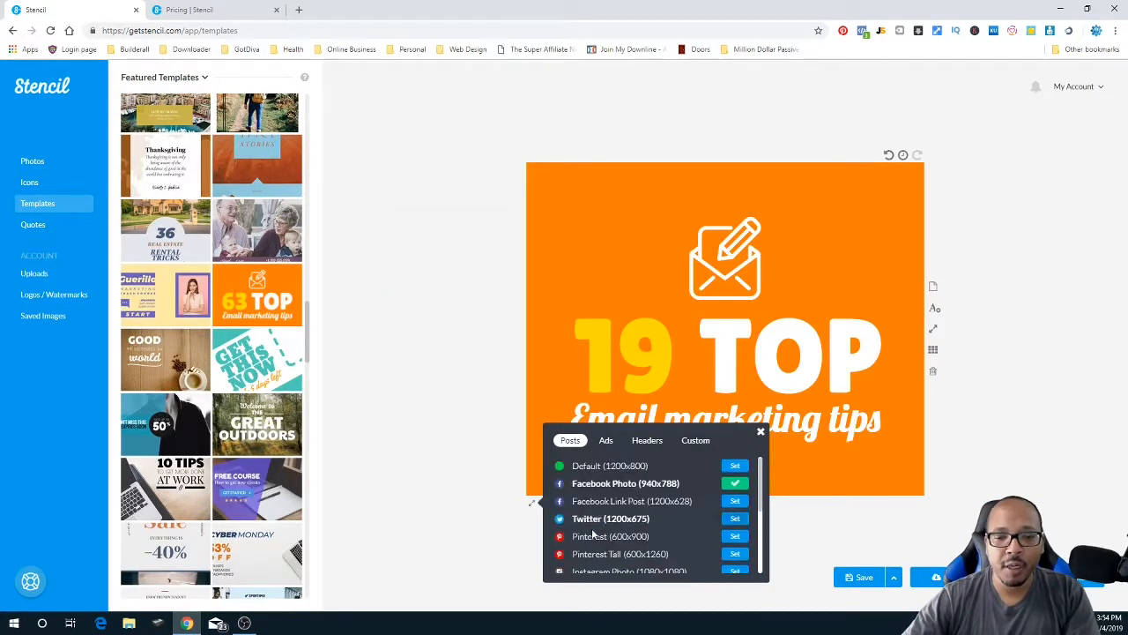
scroll(590, 538, "down", 1)
scroll(592, 543, "down", 1)
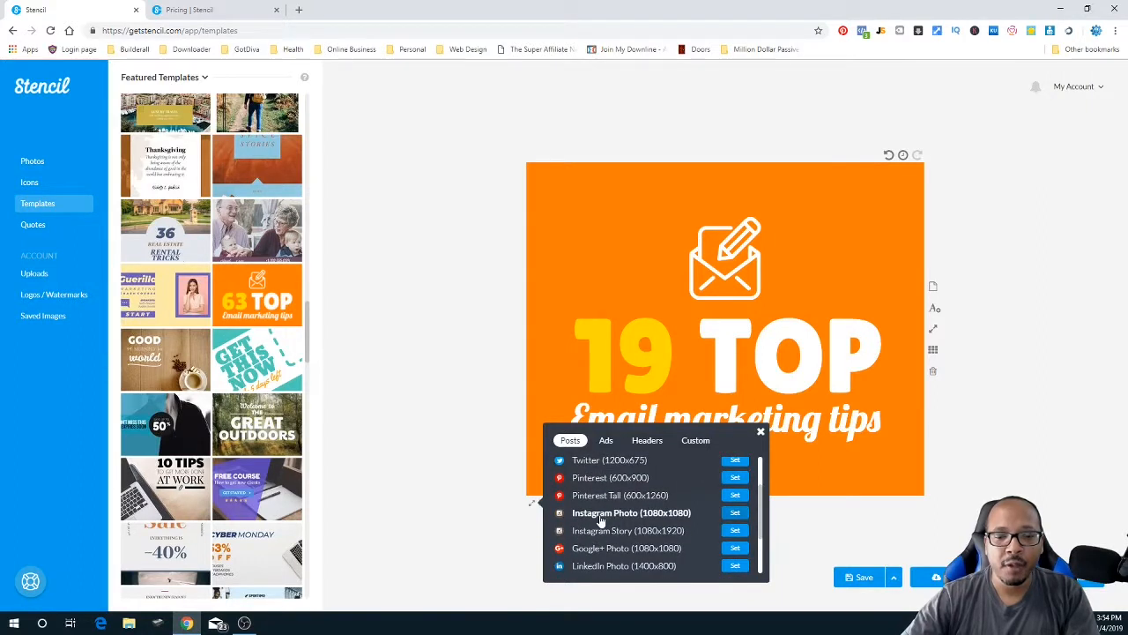
left_click(600, 515)
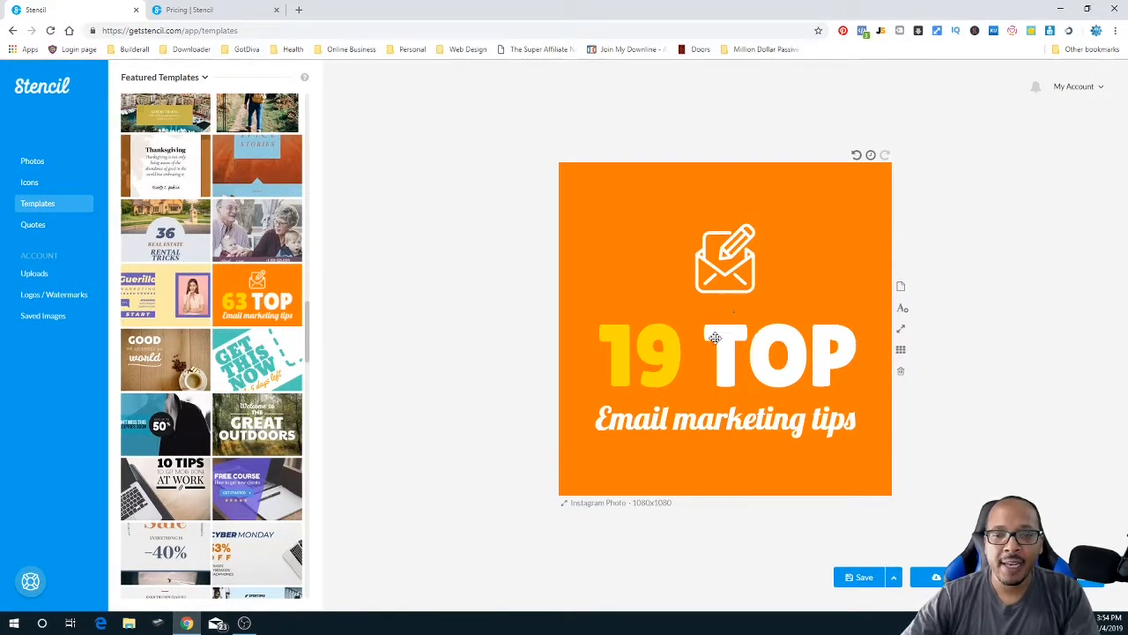
- Turn on the first uploaded logo as a watermark and centre it below the headline
left_click(48, 298)
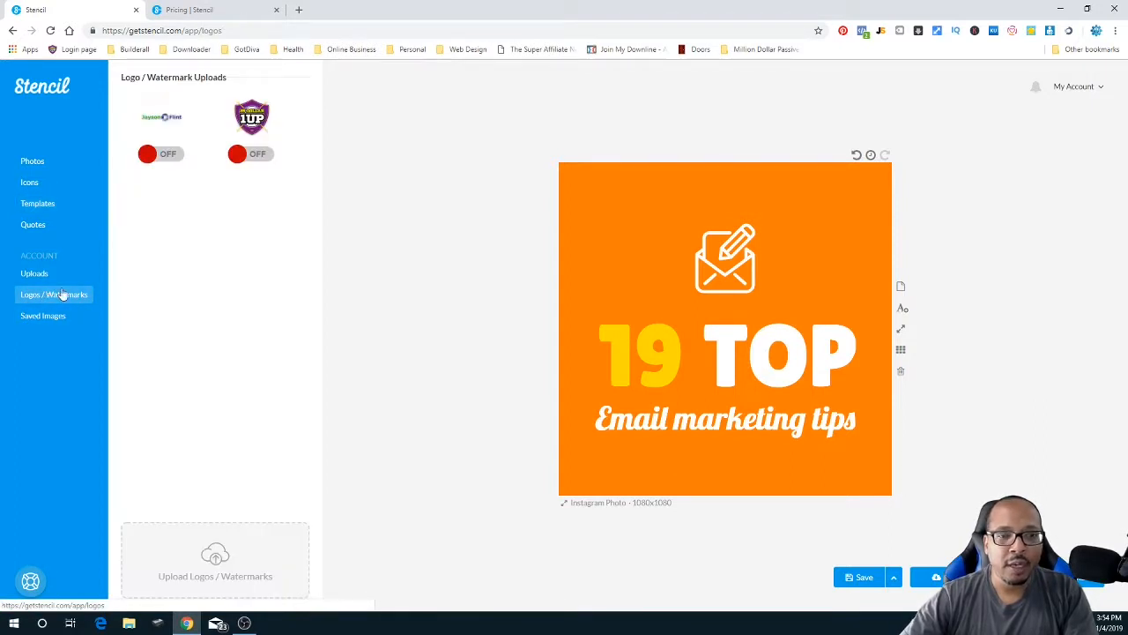
left_click(154, 155)
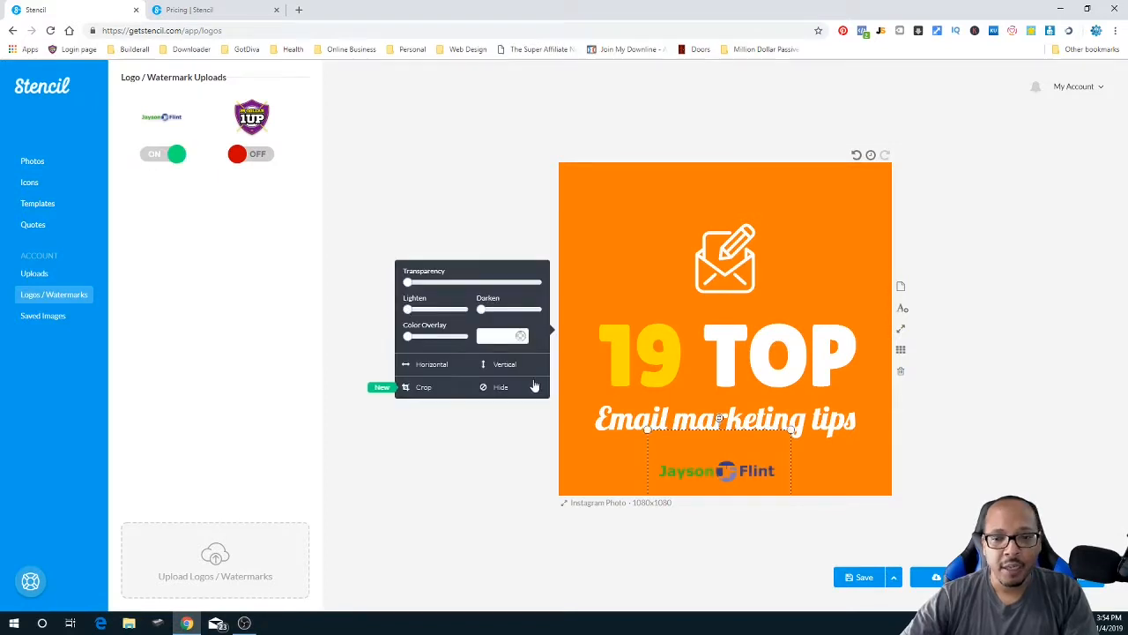
left_click(826, 465)
left_click_drag(744, 467, 750, 468)
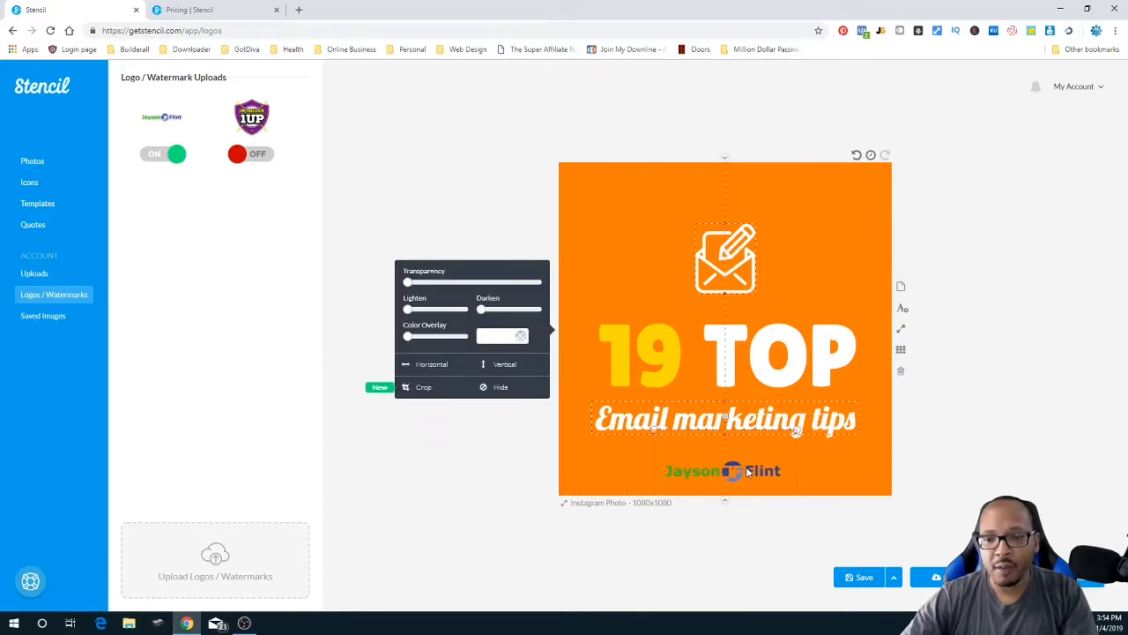
left_click(815, 221)
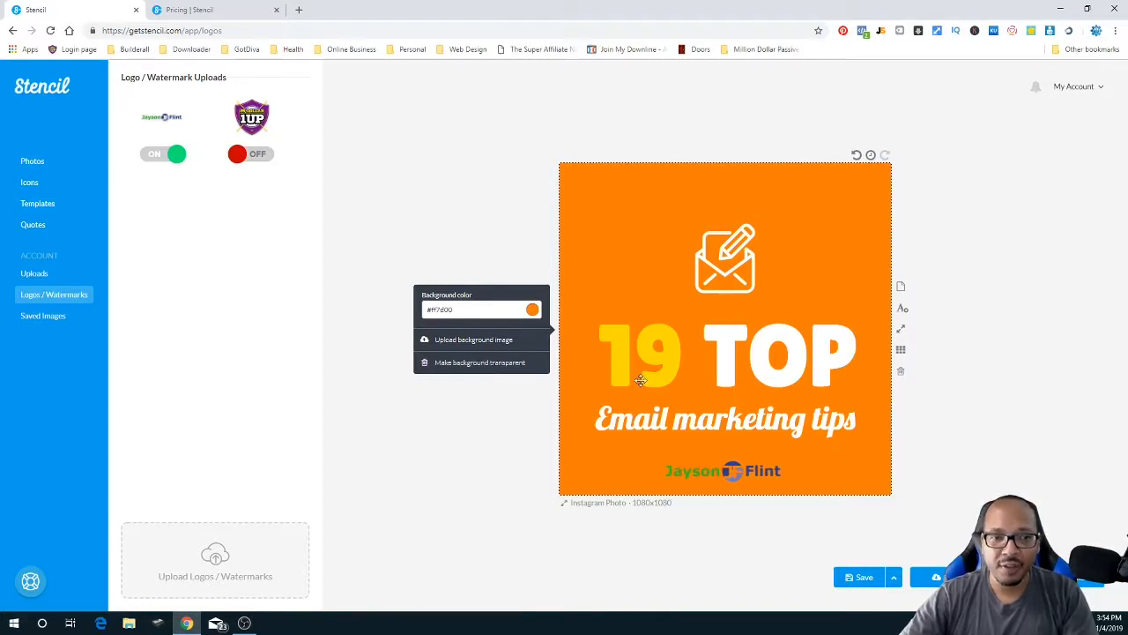
- Turn on the Facebook ad text-limit grid over the orange '19 TOP Email marketing tips' image
left_click(901, 352)
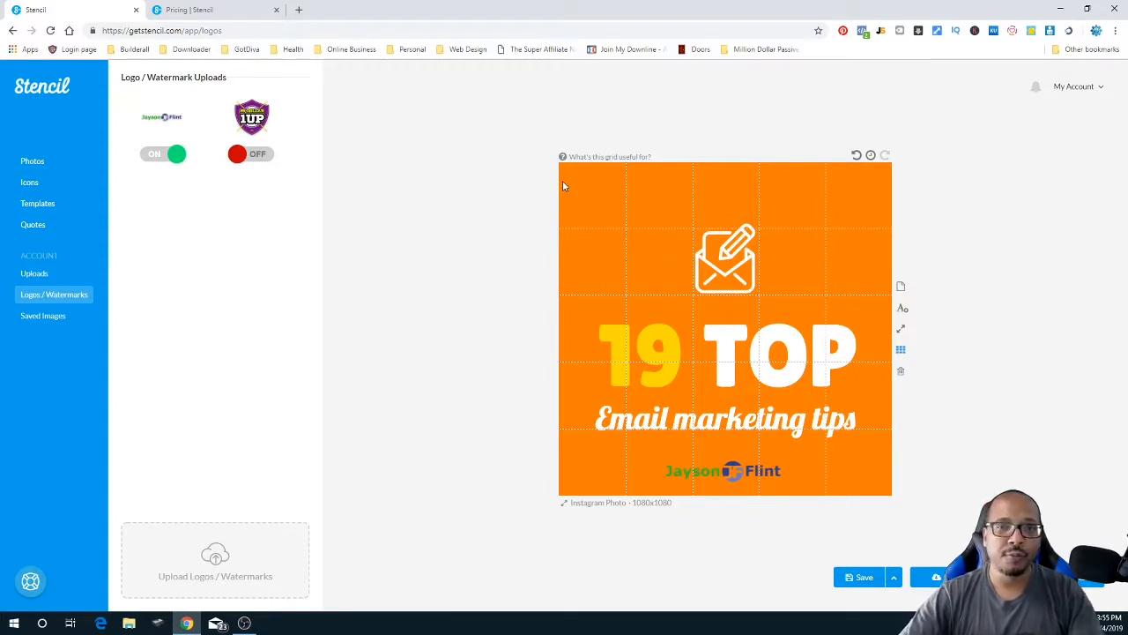
mouse_move(564, 157)
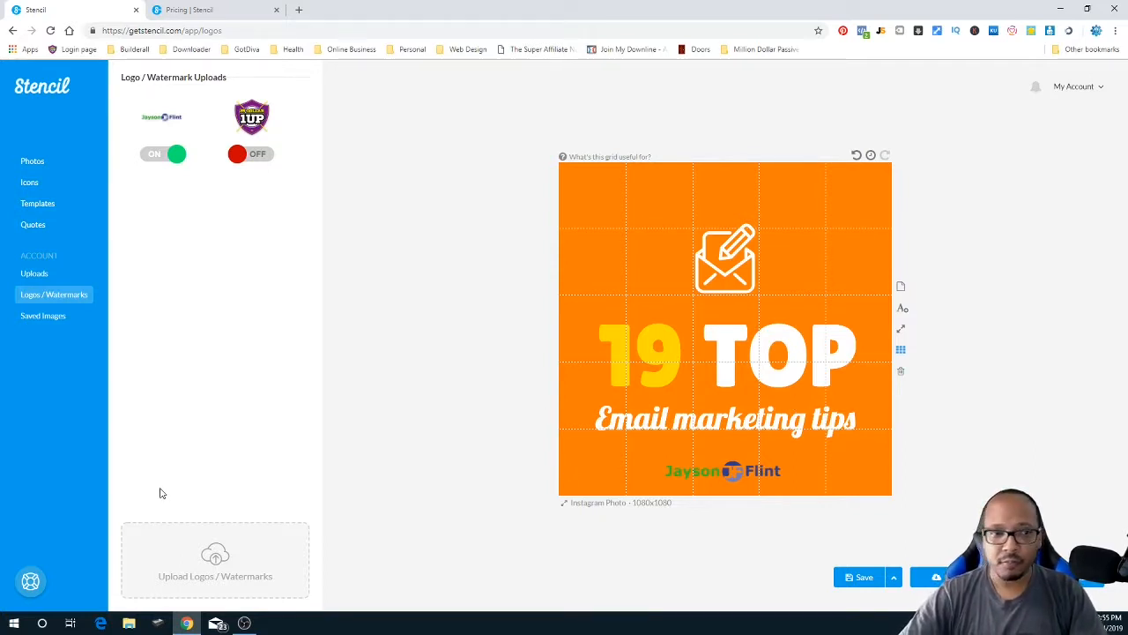
- View the pricing page's Free ($0), Pro ($9/mo) and Unlimited ($12/mo) plan cards
left_click(219, 13)
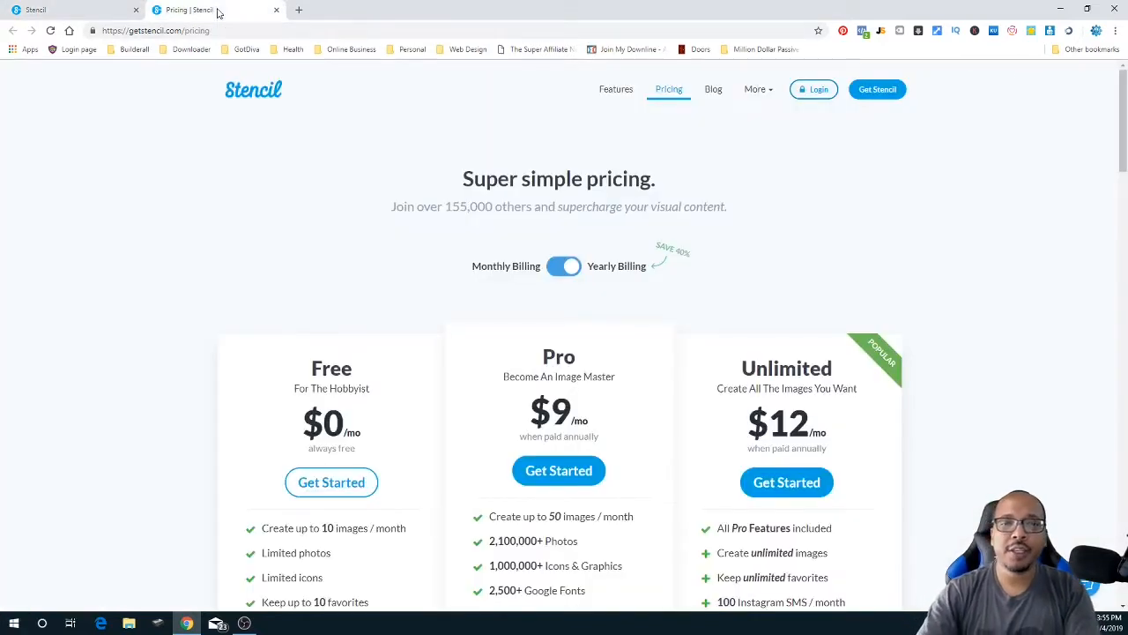
scroll(135, 347, "down", 2)
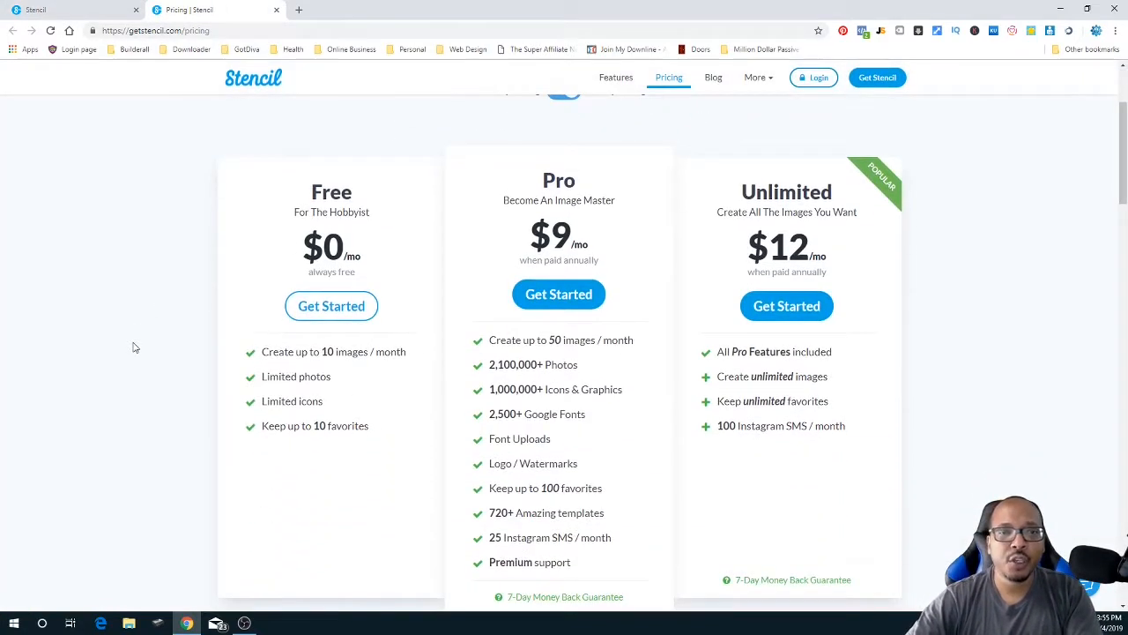
scroll(135, 347, "down", 1)
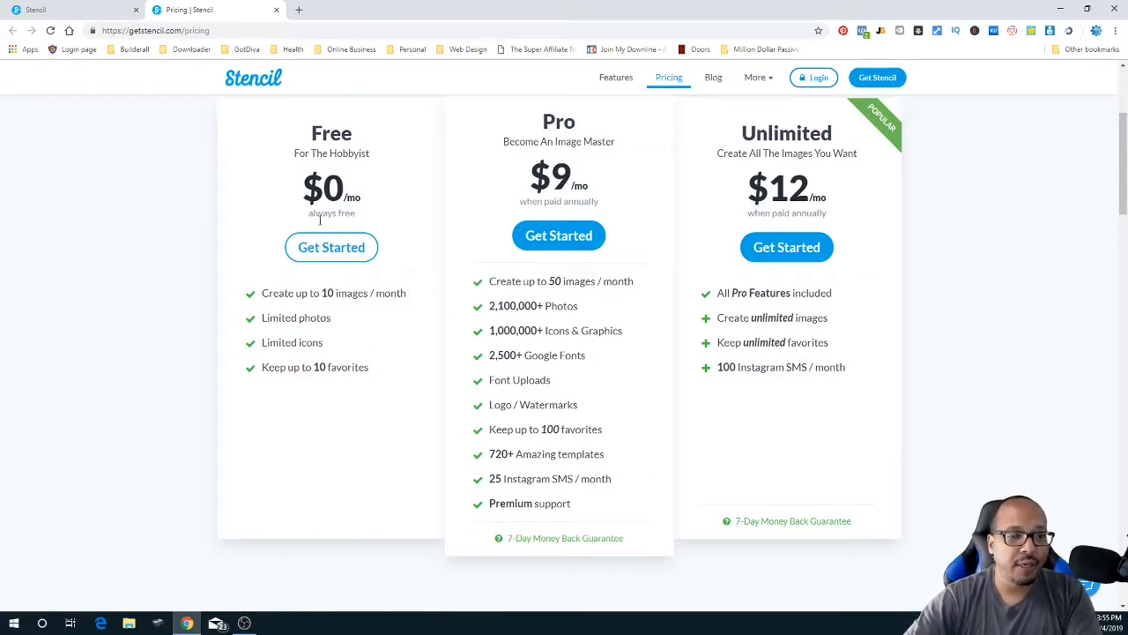
mouse_move(297, 317)
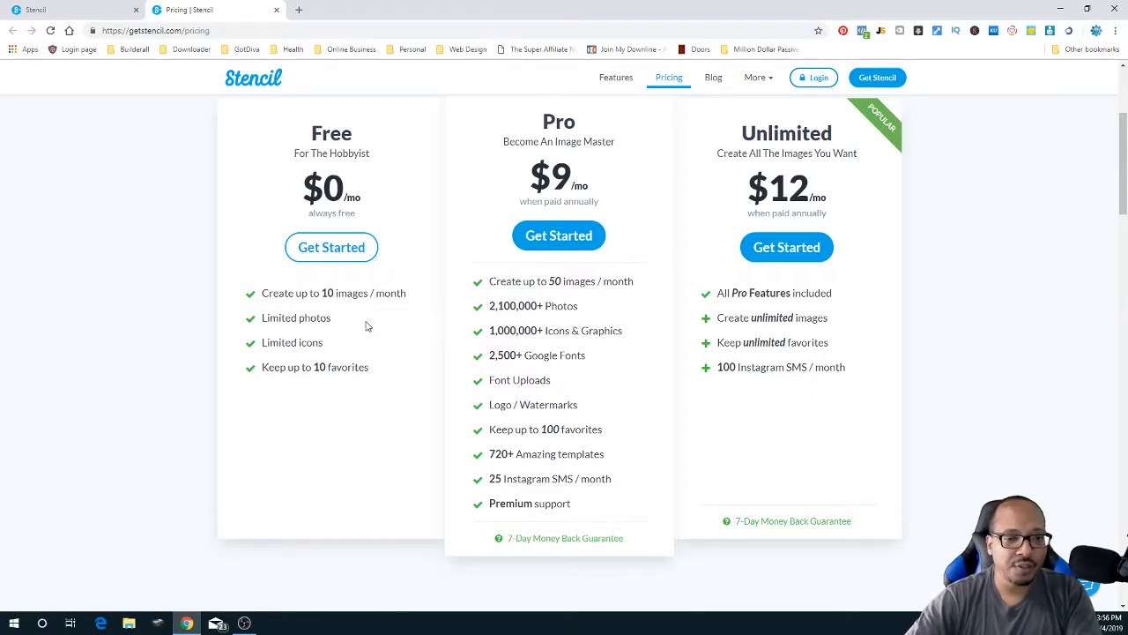
mouse_move(318, 348)
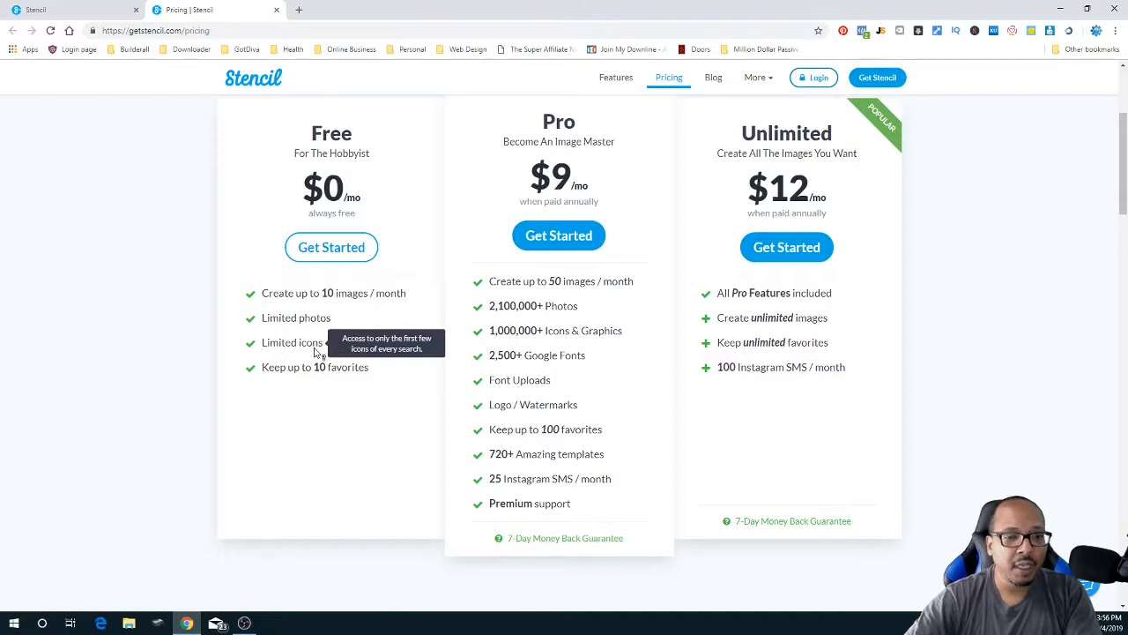
mouse_move(270, 374)
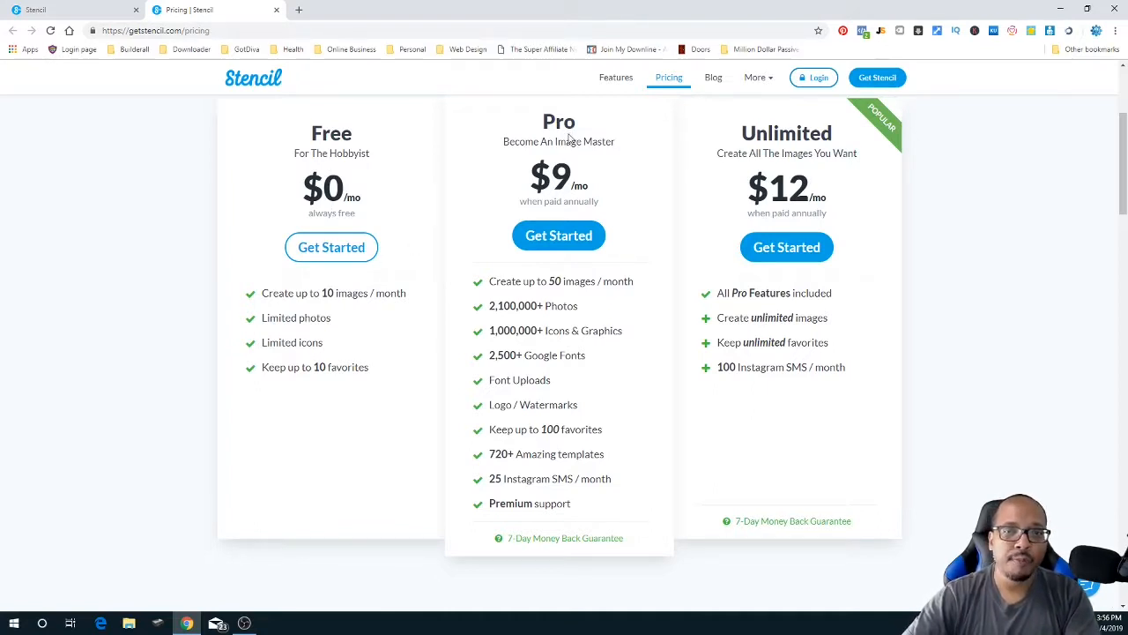
mouse_move(536, 288)
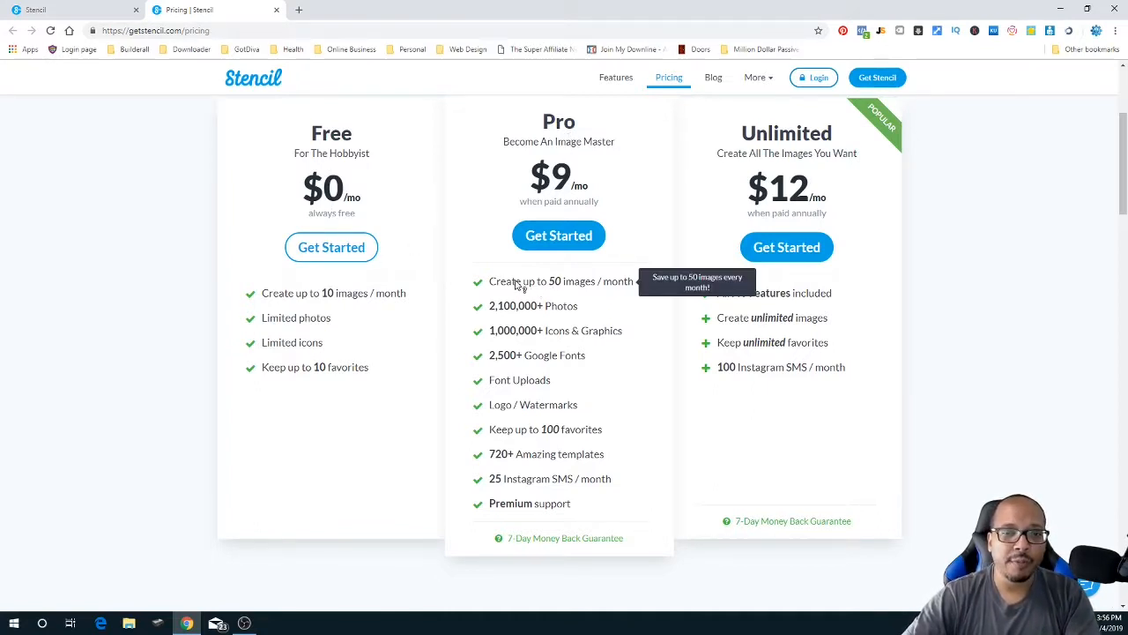
mouse_move(506, 314)
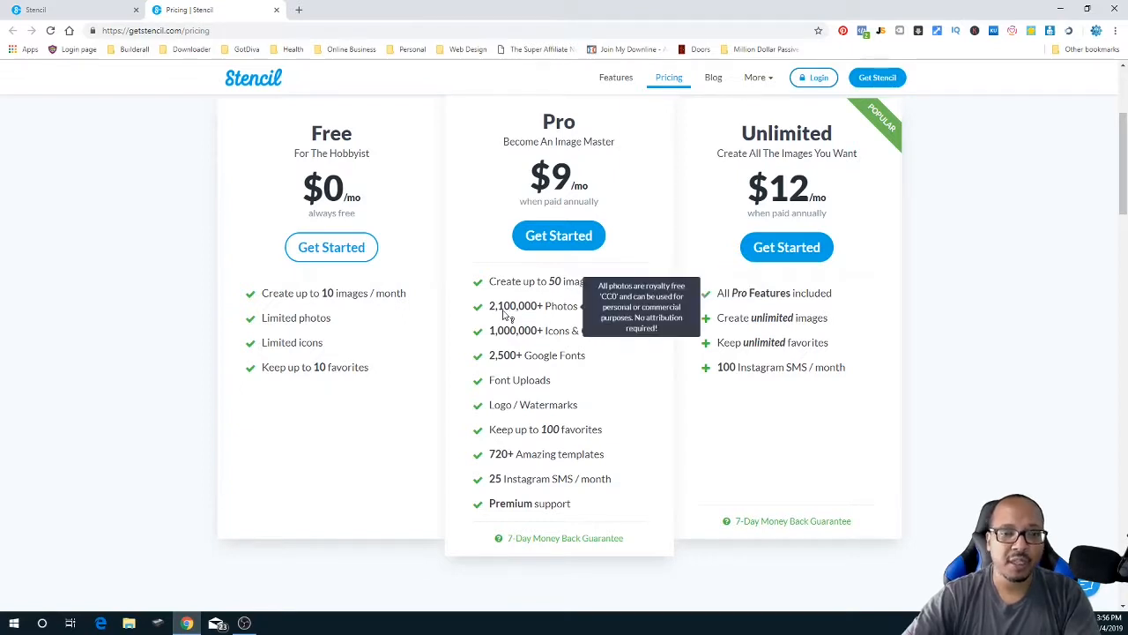
mouse_move(707, 303)
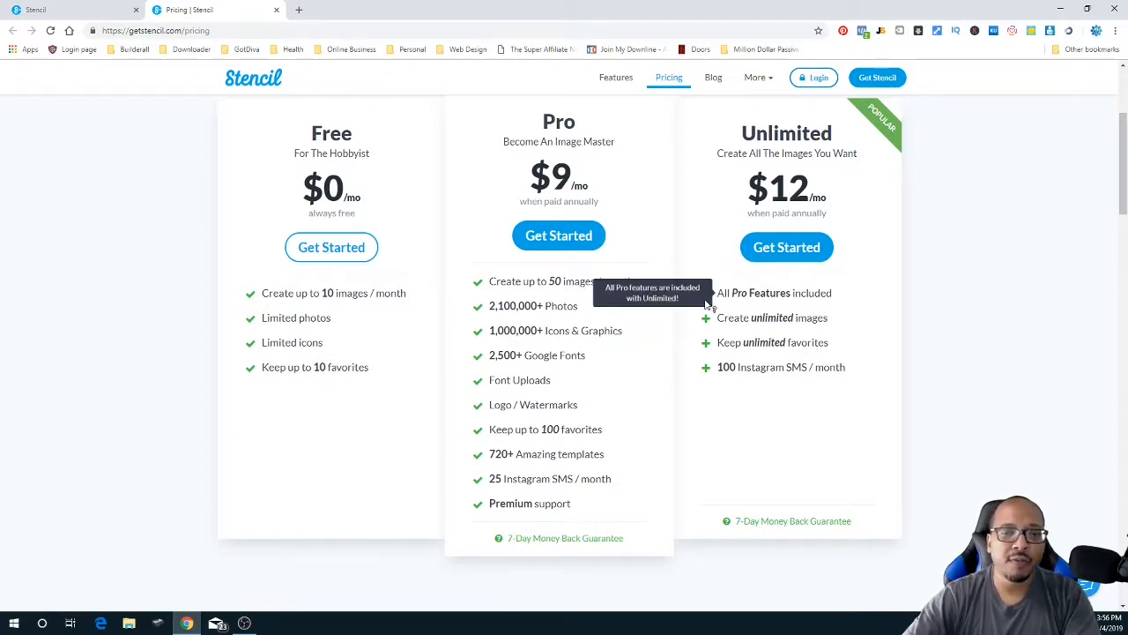
mouse_move(504, 336)
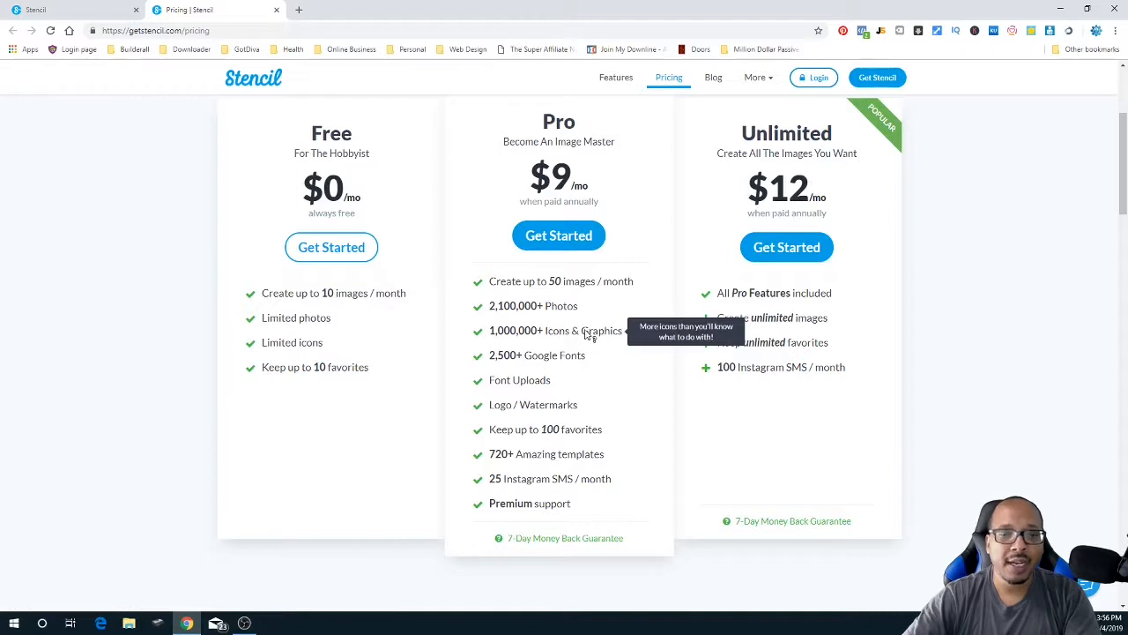
mouse_move(532, 385)
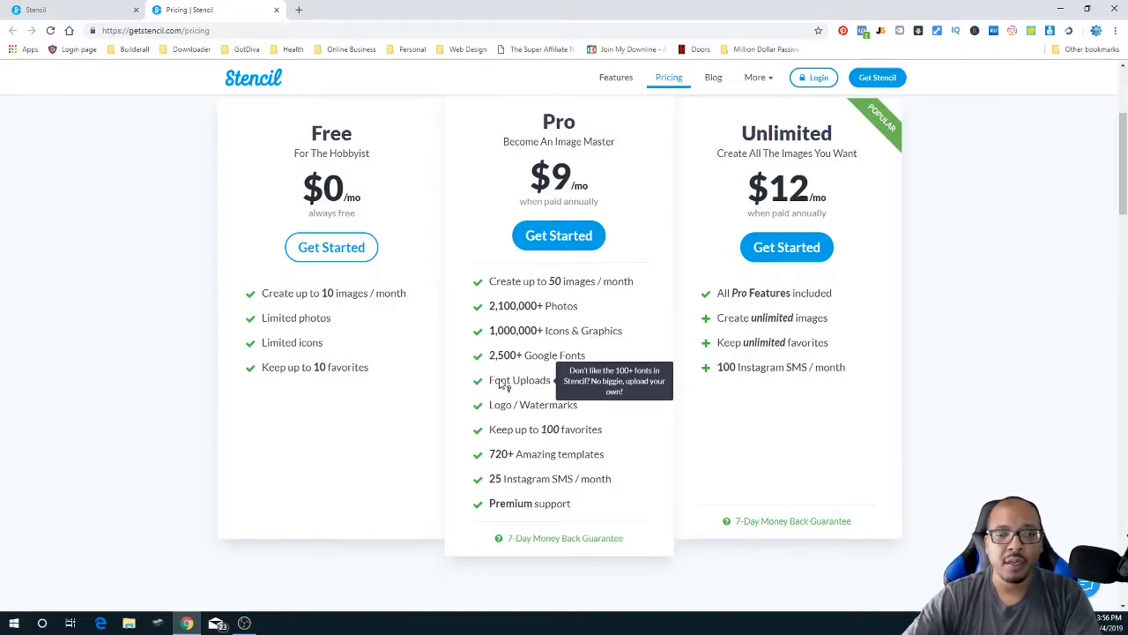
mouse_move(534, 433)
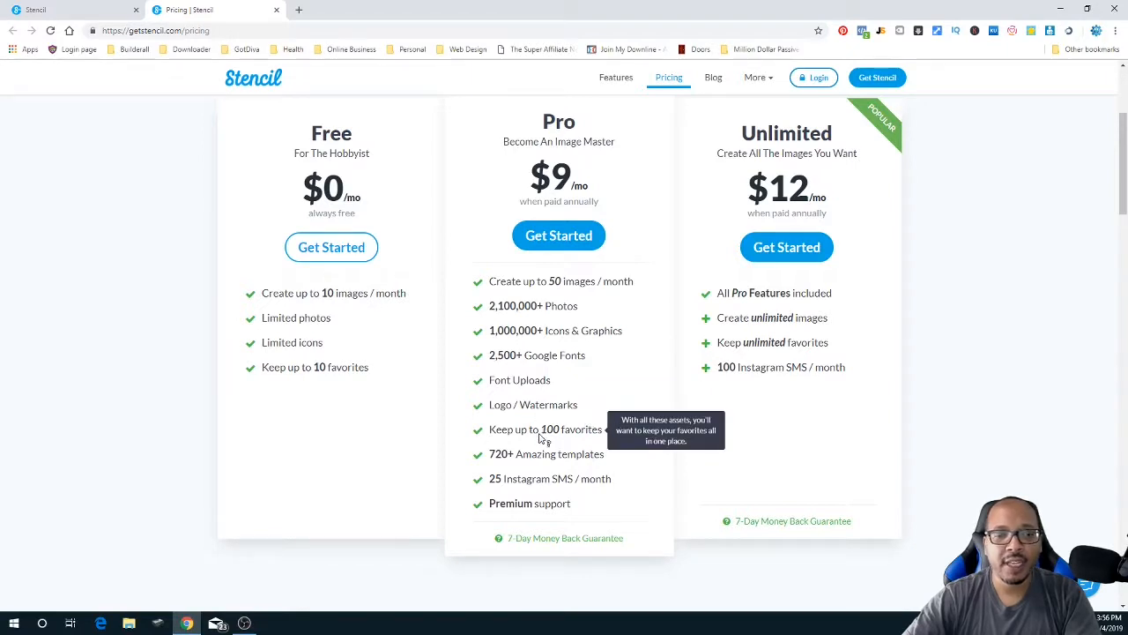
mouse_move(523, 510)
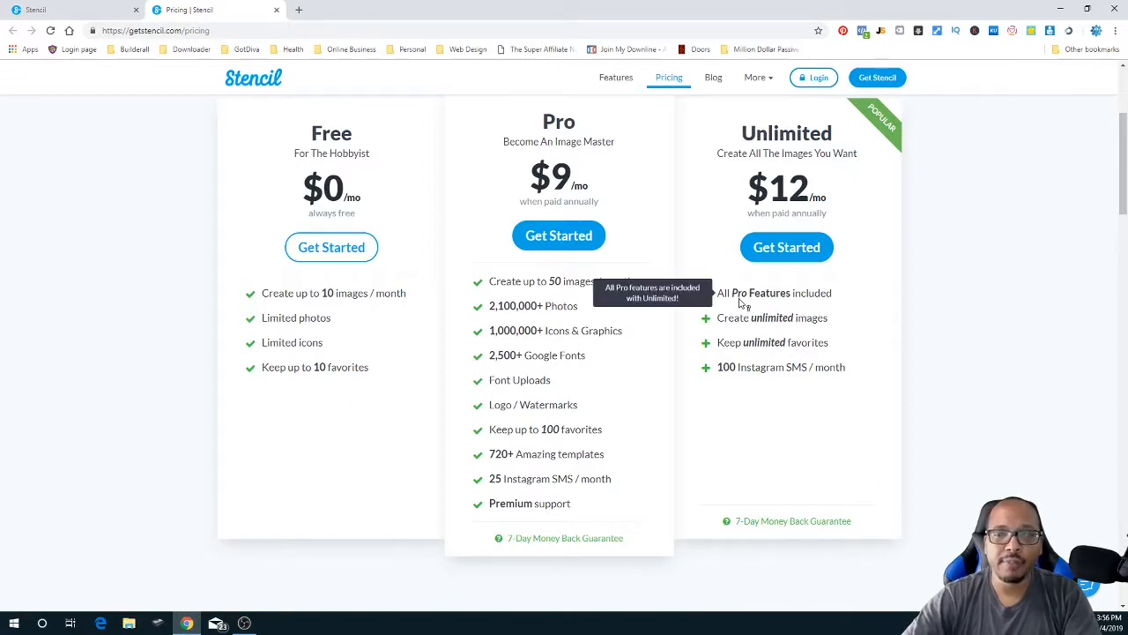
mouse_move(763, 324)
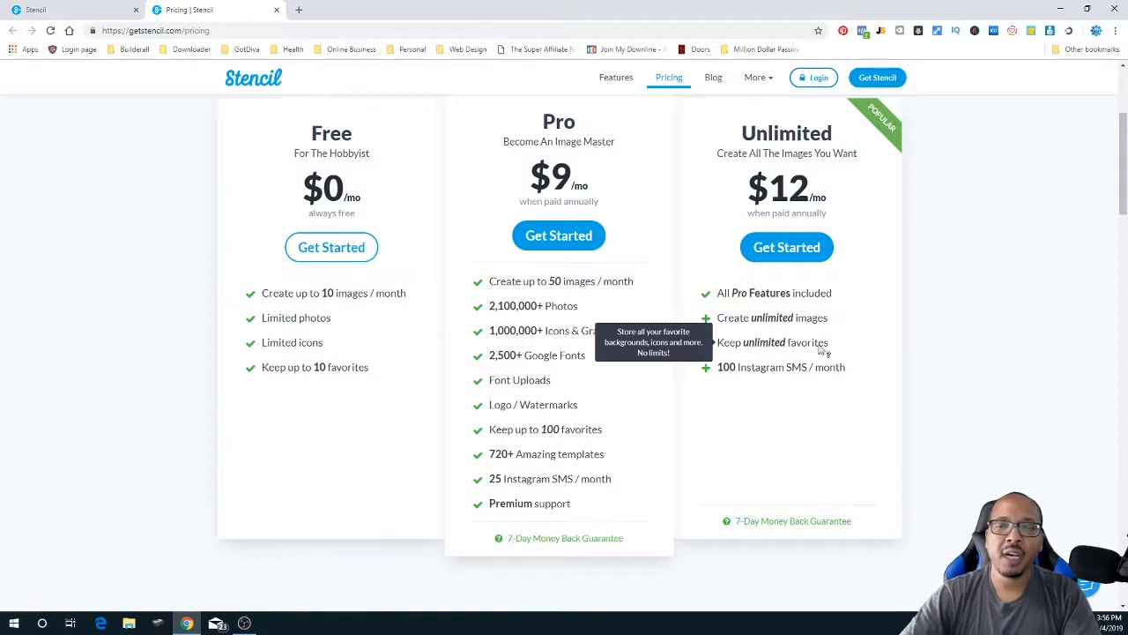
mouse_move(776, 374)
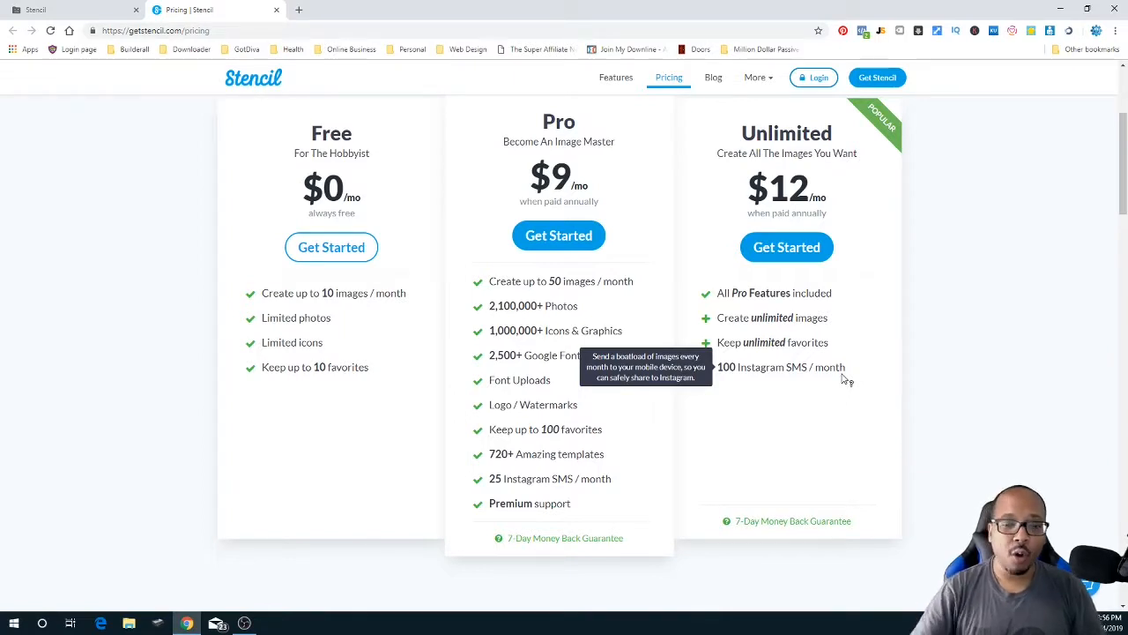
scroll(846, 317, "down", 3)
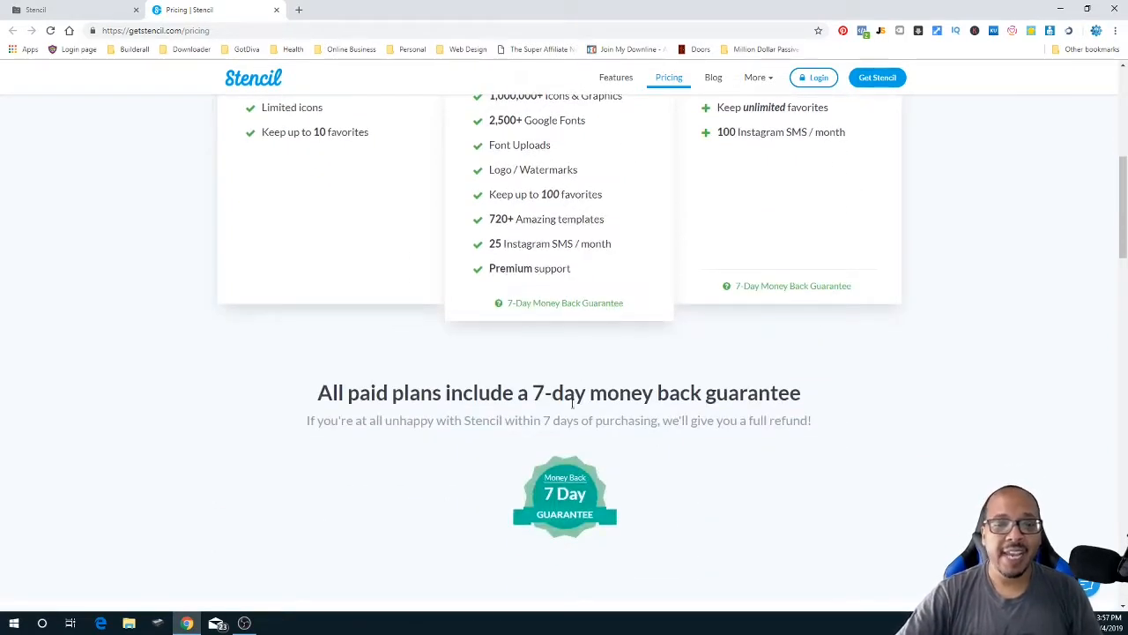
scroll(649, 455, "down", 3)
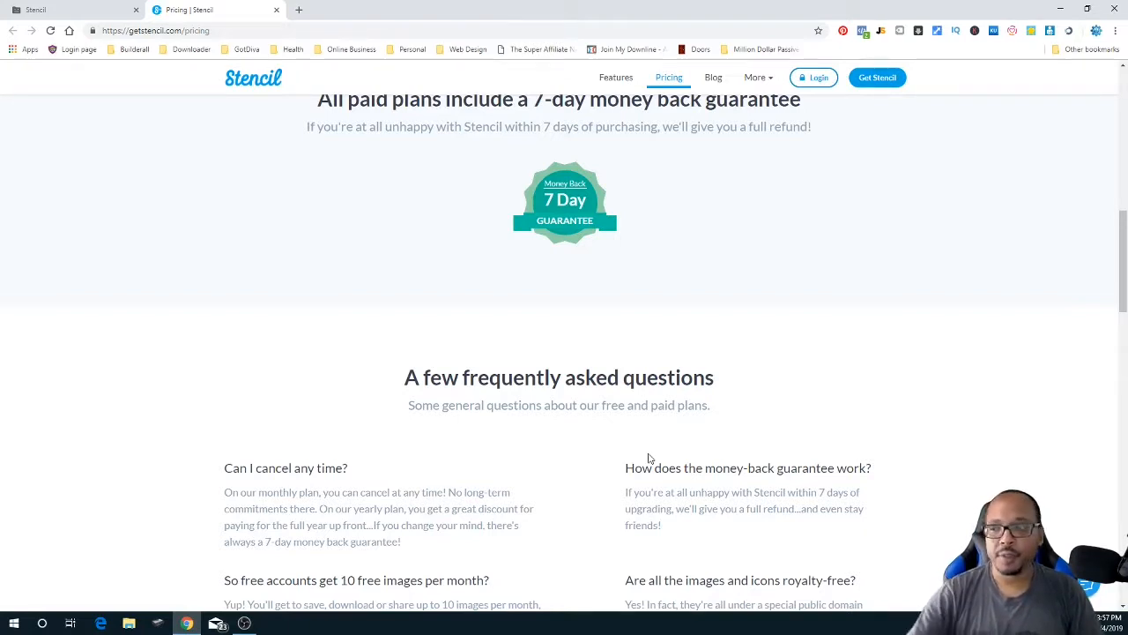
scroll(766, 438, "down", 3)
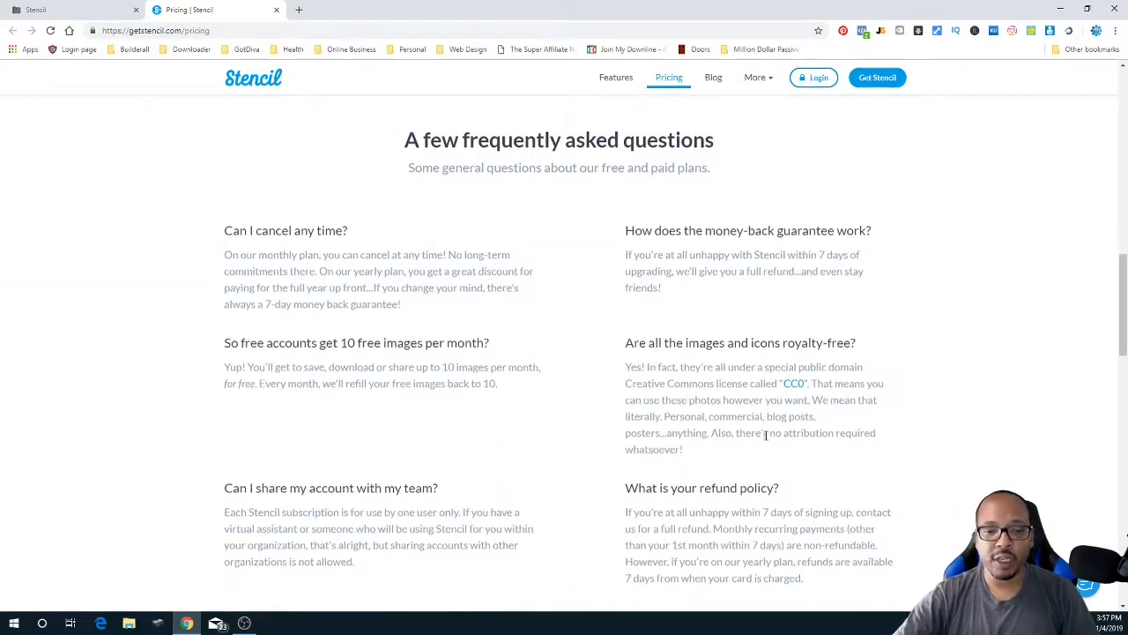
scroll(766, 435, "down", 3)
scroll(769, 435, "up", 7)
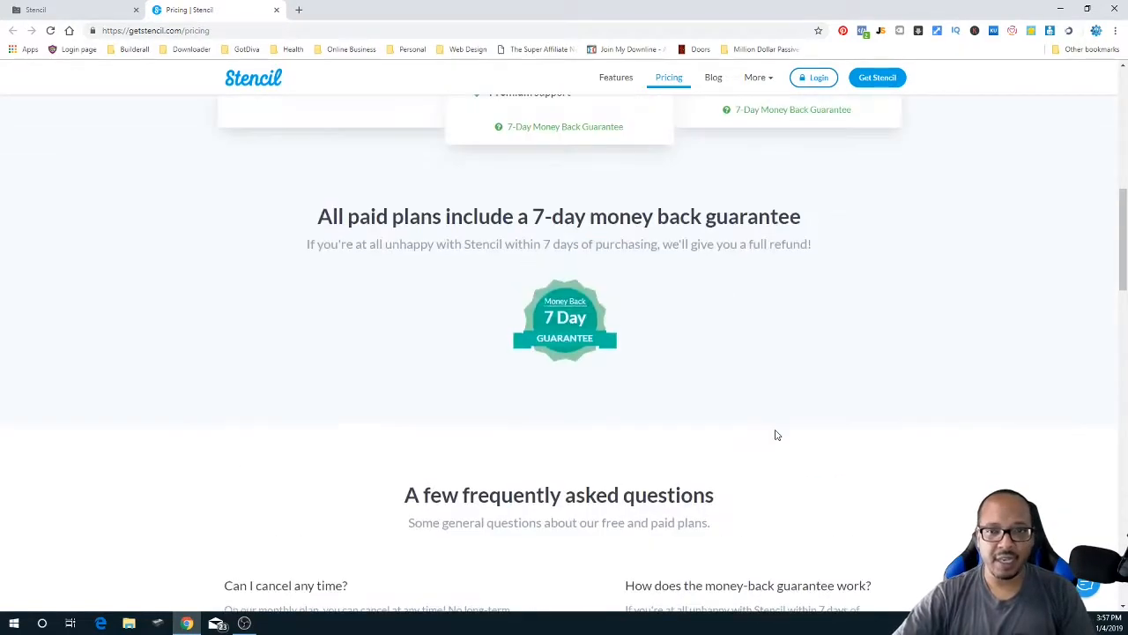
scroll(775, 434, "up", 10)
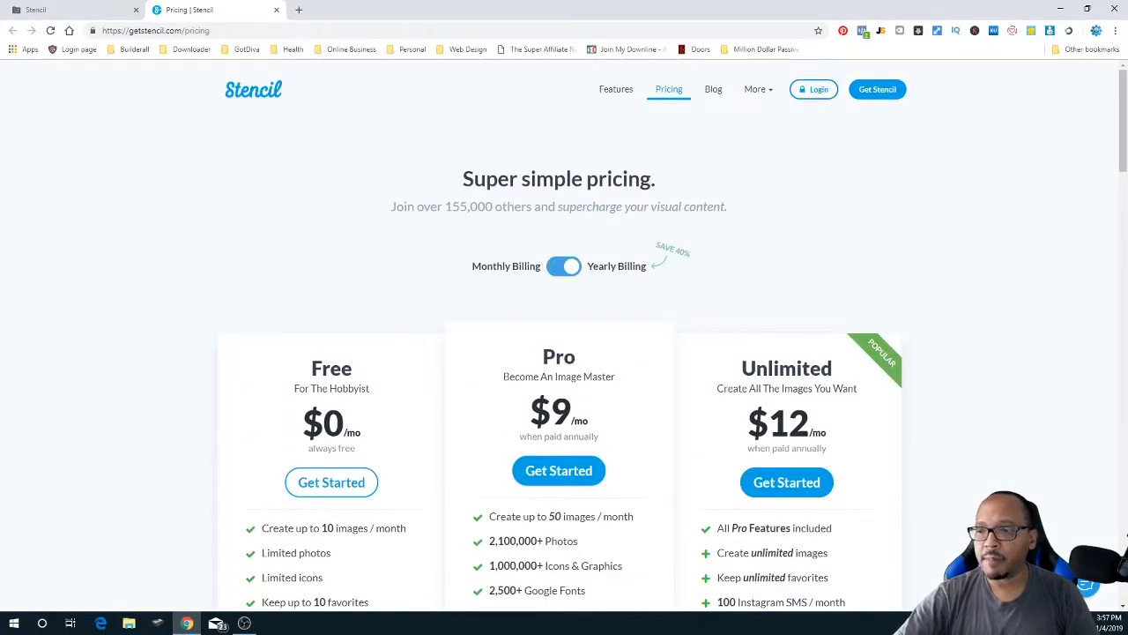